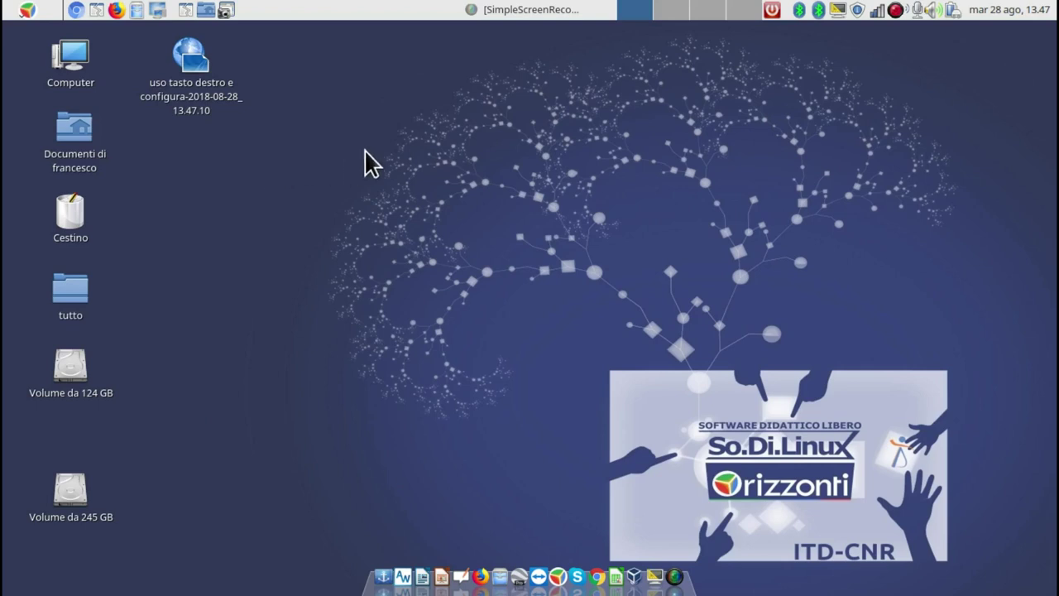
# Bring up the desktop context menu with its folder, launcher and wallpaper options.
pyautogui.rightClick(249, 175)
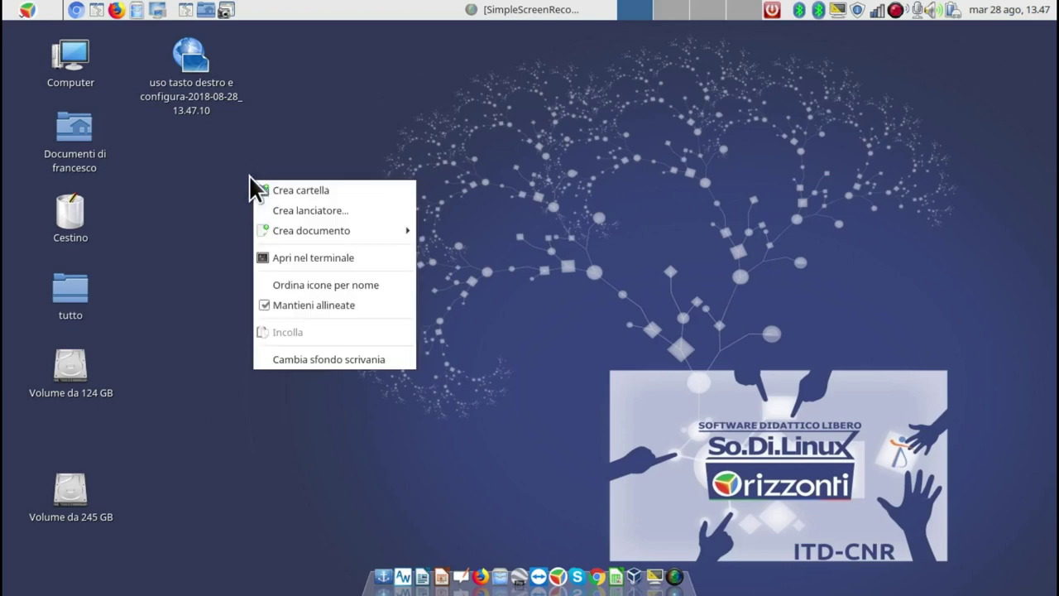
pyautogui.moveTo(318, 235)
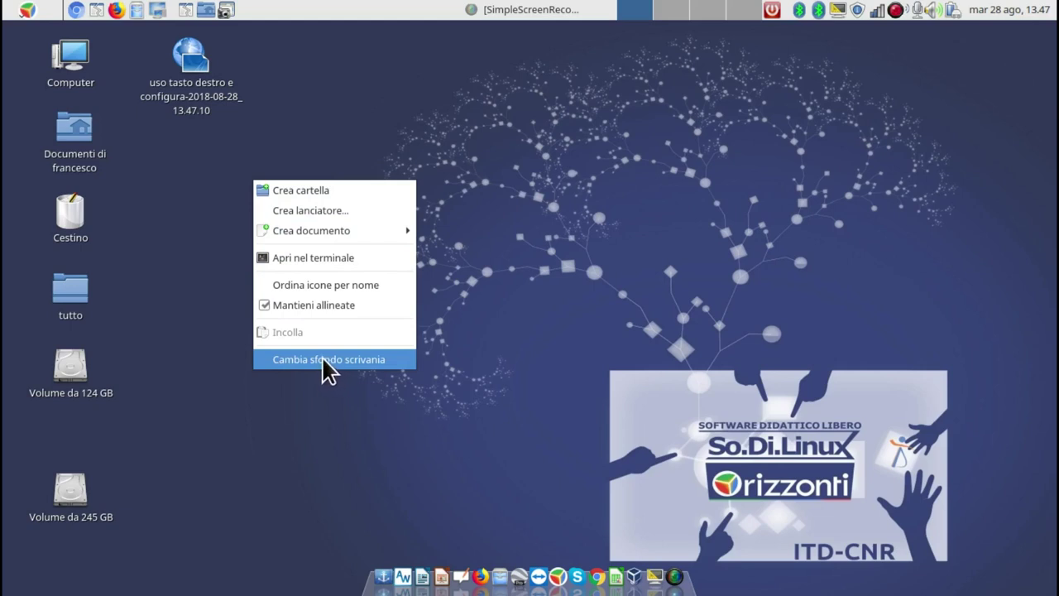
# Create a new desktop folder and name it prova.
pyautogui.click(318, 190)
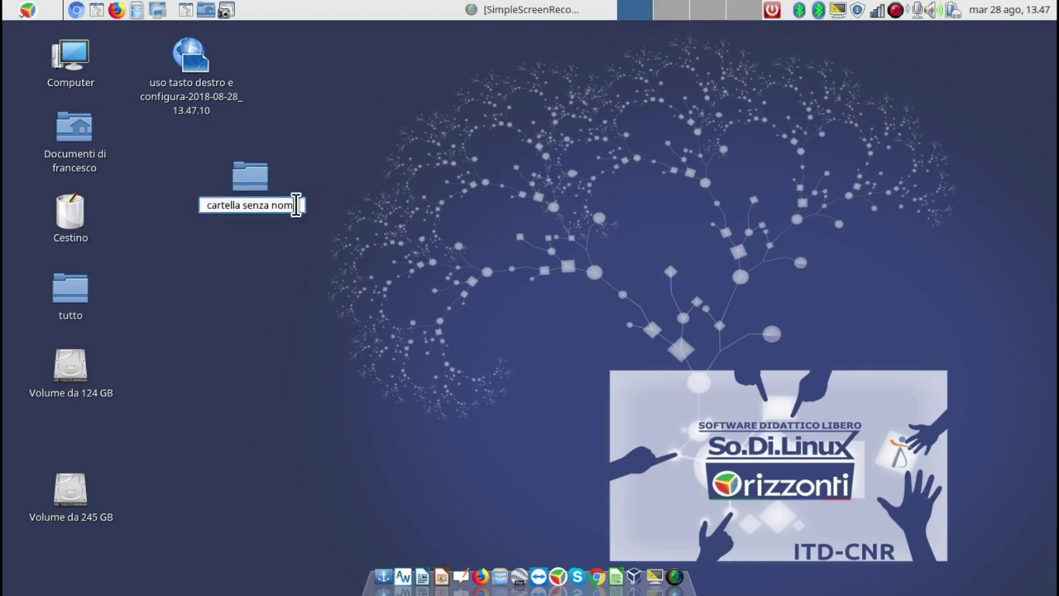
pyautogui.click(296, 204)
pyautogui.write('prova')
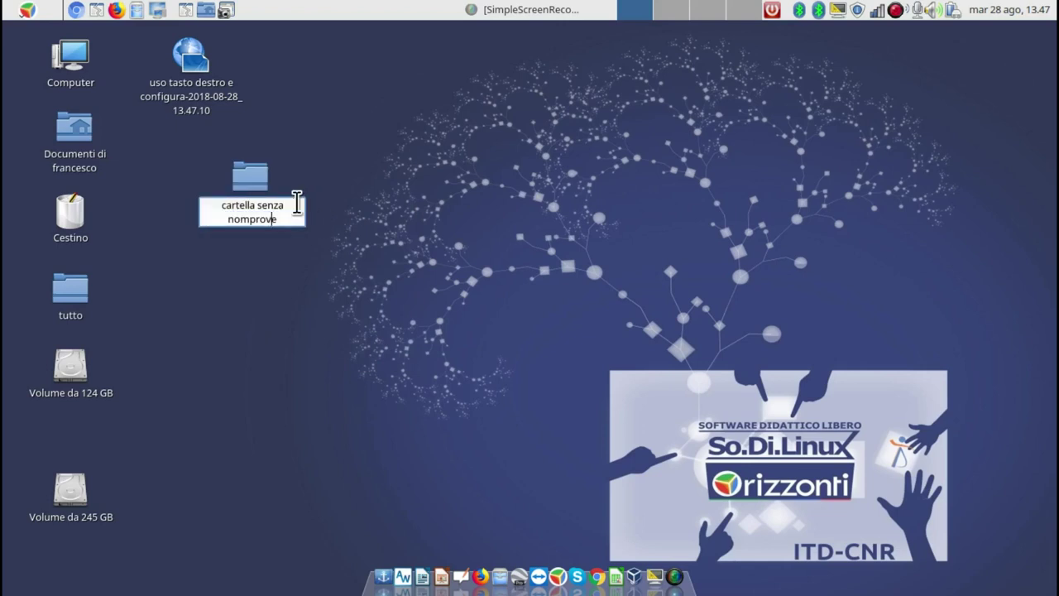
pyautogui.press('Delete')
pyautogui.moveTo(250, 220); pyautogui.dragTo(210, 191)
pyautogui.press('Delete')
pyautogui.press('Return')
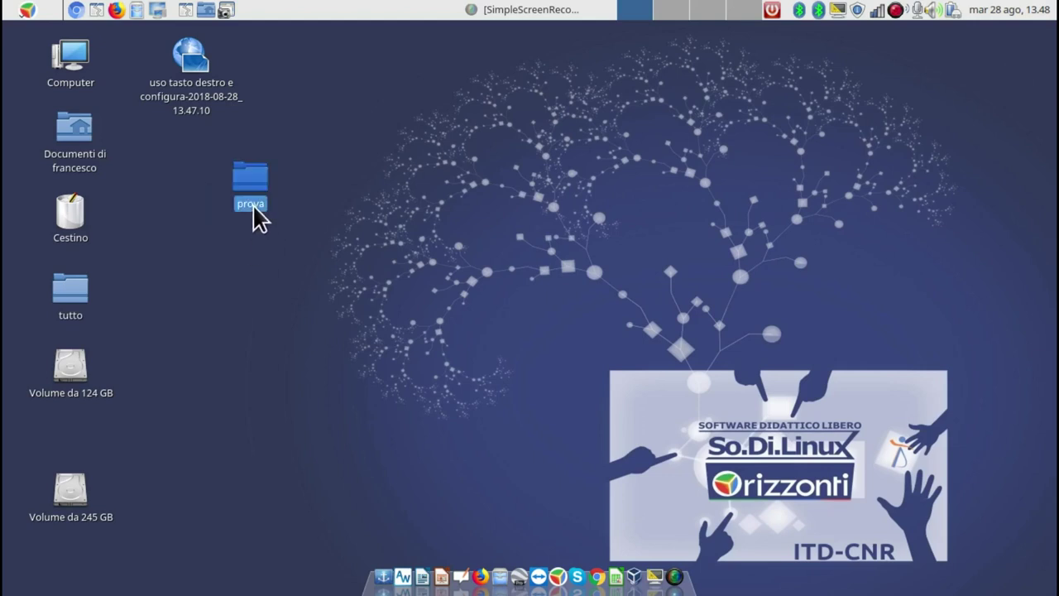
# Move the prova folder beside the other desktop icons, keeping its name.
pyautogui.click(255, 245)
pyautogui.rightClick(251, 197)
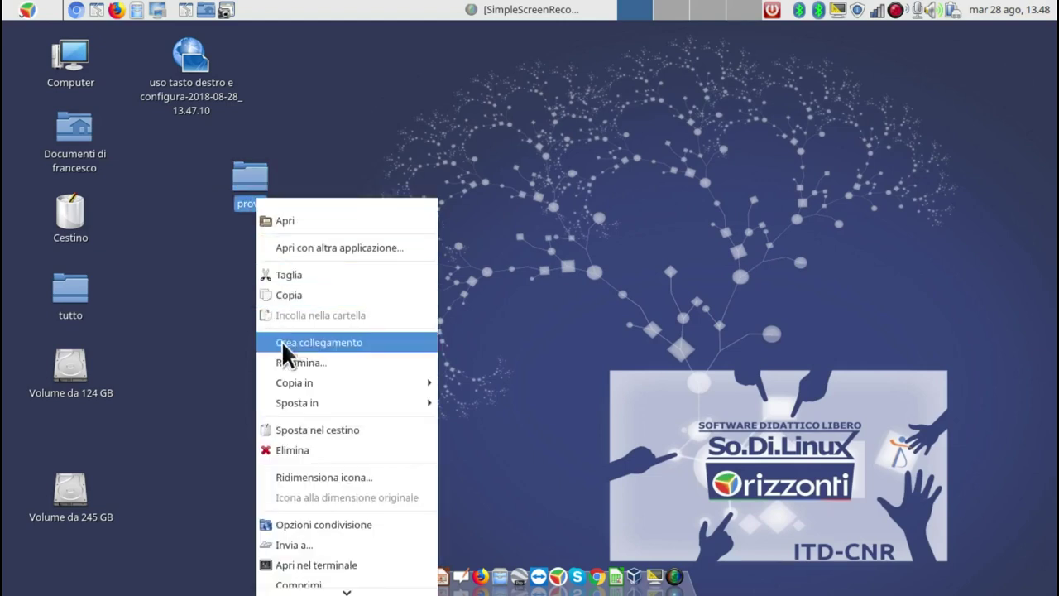
pyautogui.click(299, 361)
pyautogui.click(293, 277)
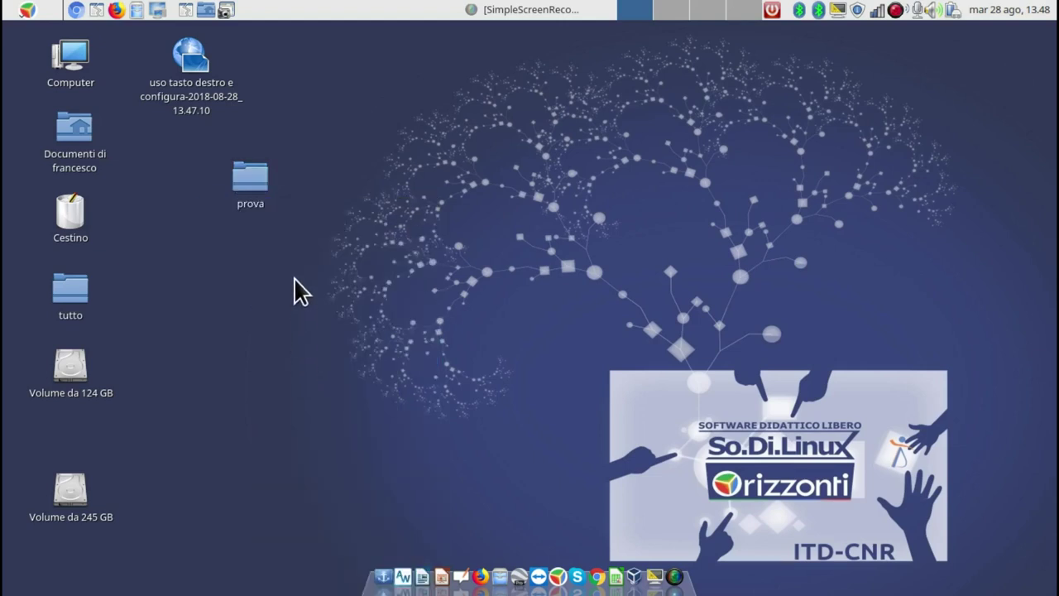
pyautogui.moveTo(248, 181); pyautogui.dragTo(198, 184)
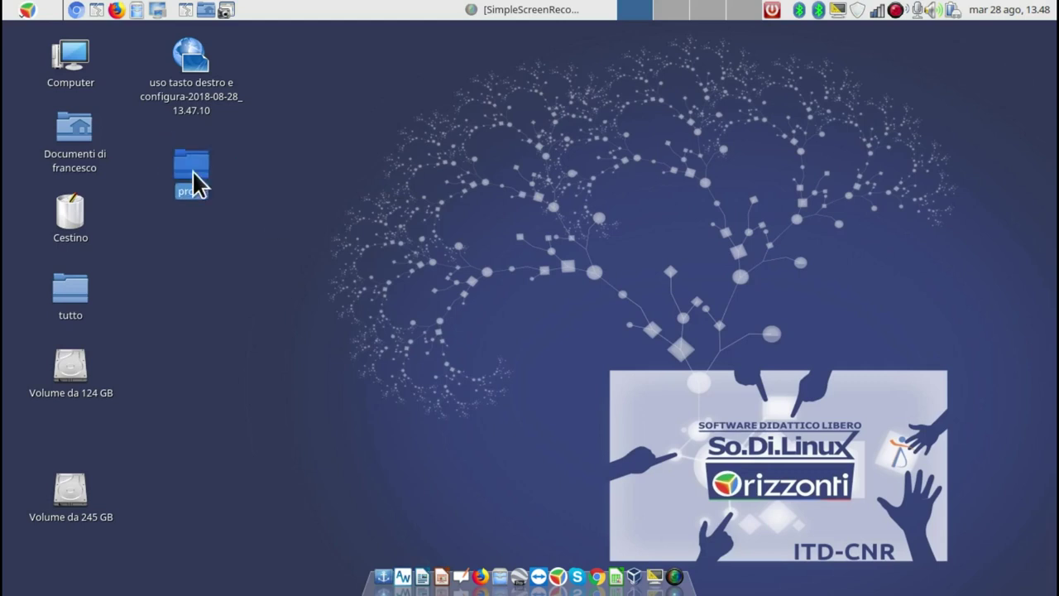
# Open the wallpaper settings from the desktop menu and scroll through the Tema theme list.
pyautogui.rightClick(276, 282)
pyautogui.moveTo(331, 338)
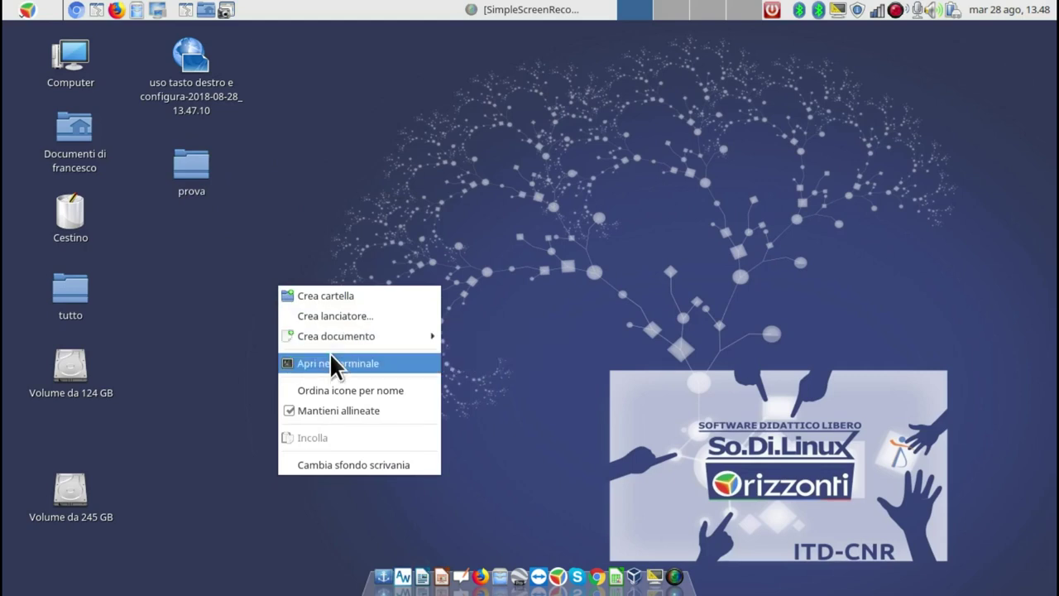
pyautogui.click(370, 465)
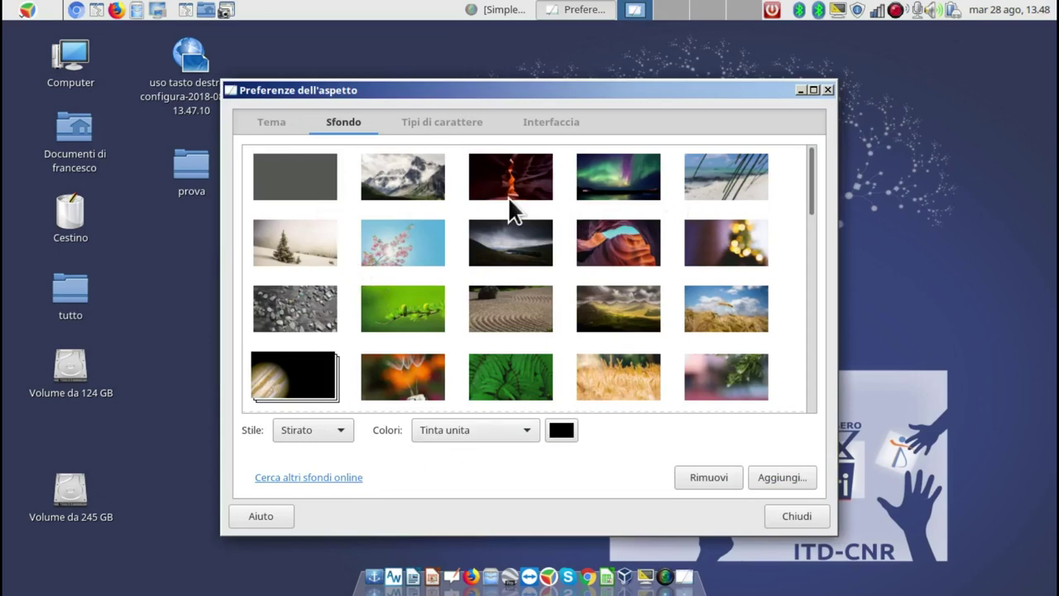
pyautogui.click(253, 117)
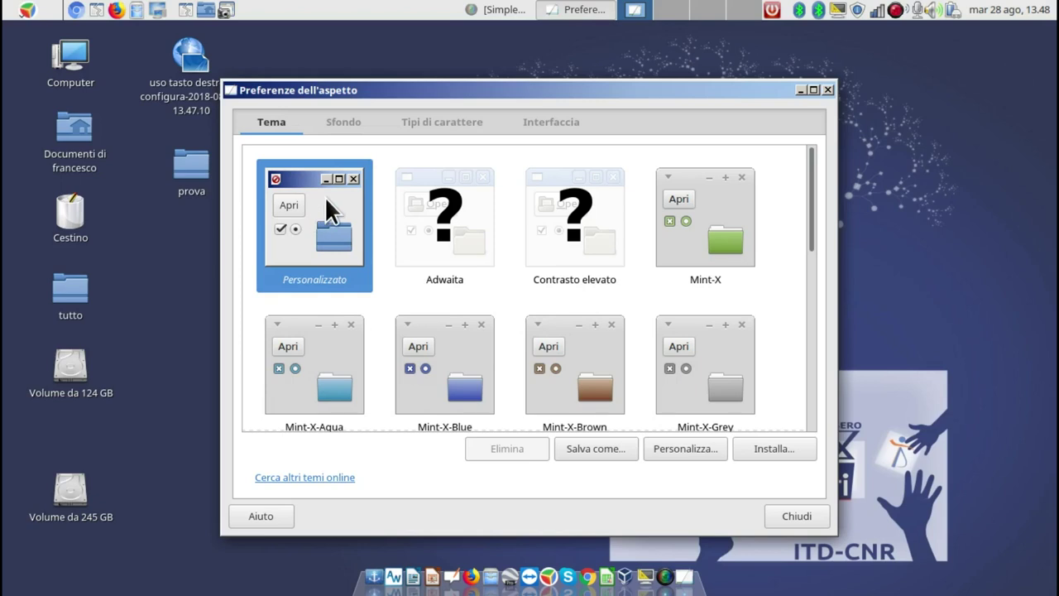
pyautogui.moveTo(806, 180)
pyautogui.mouseDown()
pyautogui.moveTo(820, 224)
pyautogui.moveTo(823, 339)
pyautogui.moveTo(804, 176)
pyautogui.mouseUp()
pyautogui.click(686, 449)
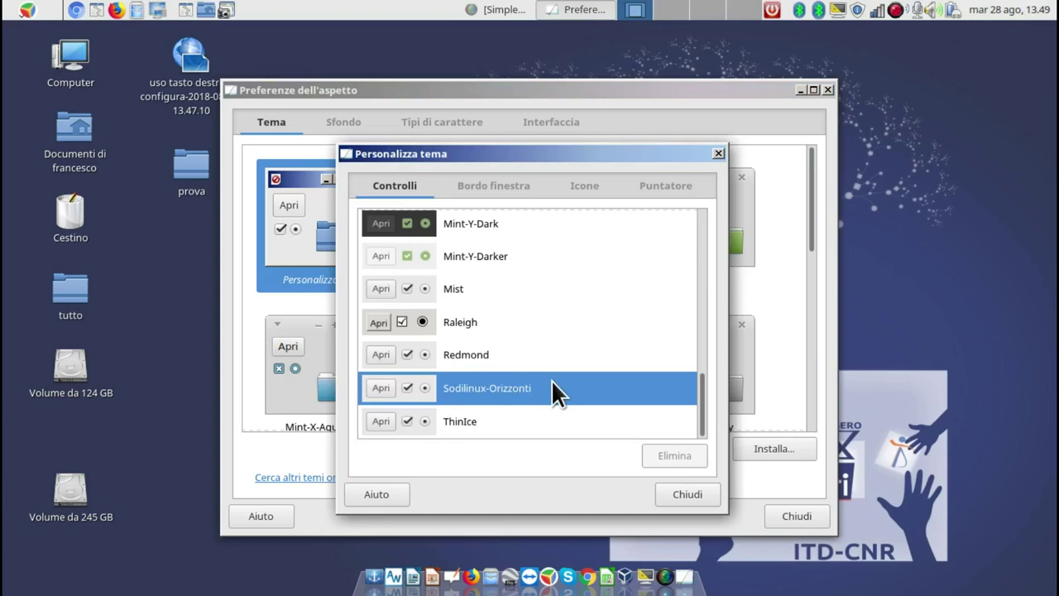
pyautogui.click(507, 184)
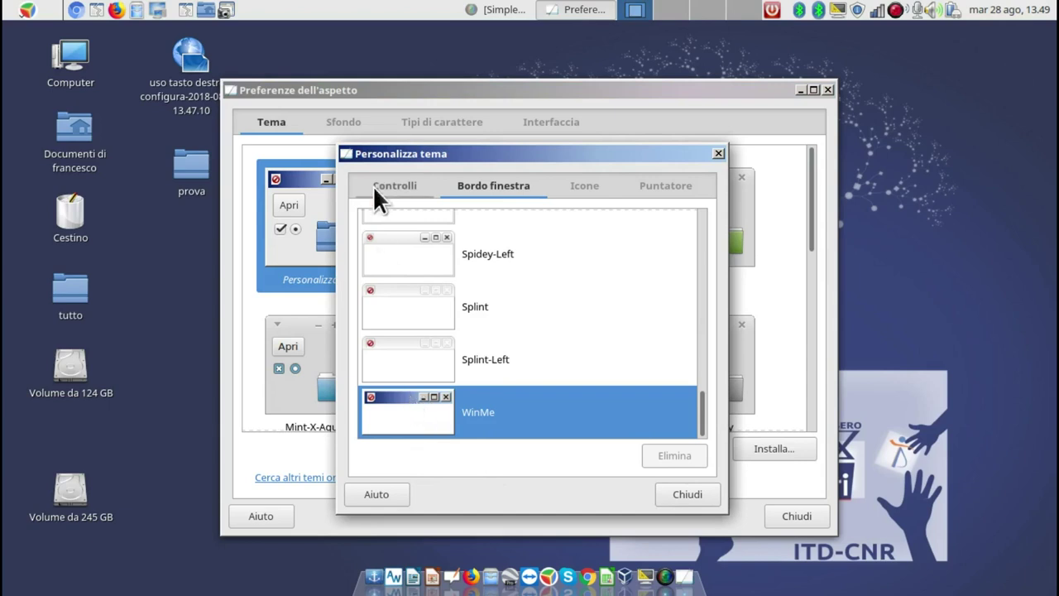
pyautogui.click(588, 185)
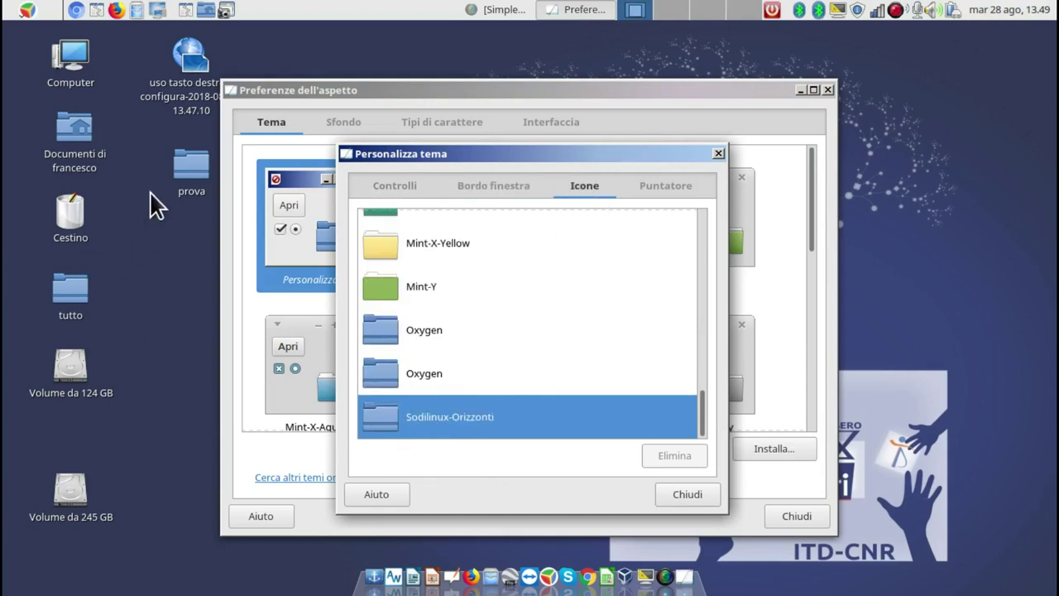
pyautogui.click(652, 184)
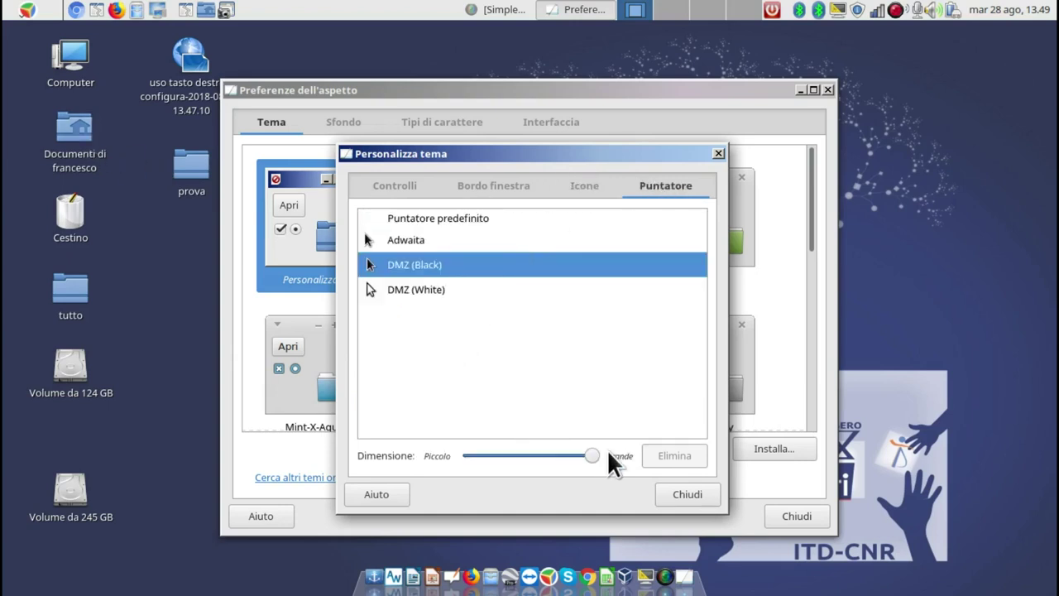
pyautogui.moveTo(594, 455); pyautogui.dragTo(465, 455)
pyautogui.moveTo(492, 459); pyautogui.dragTo(565, 459)
pyautogui.click(409, 286)
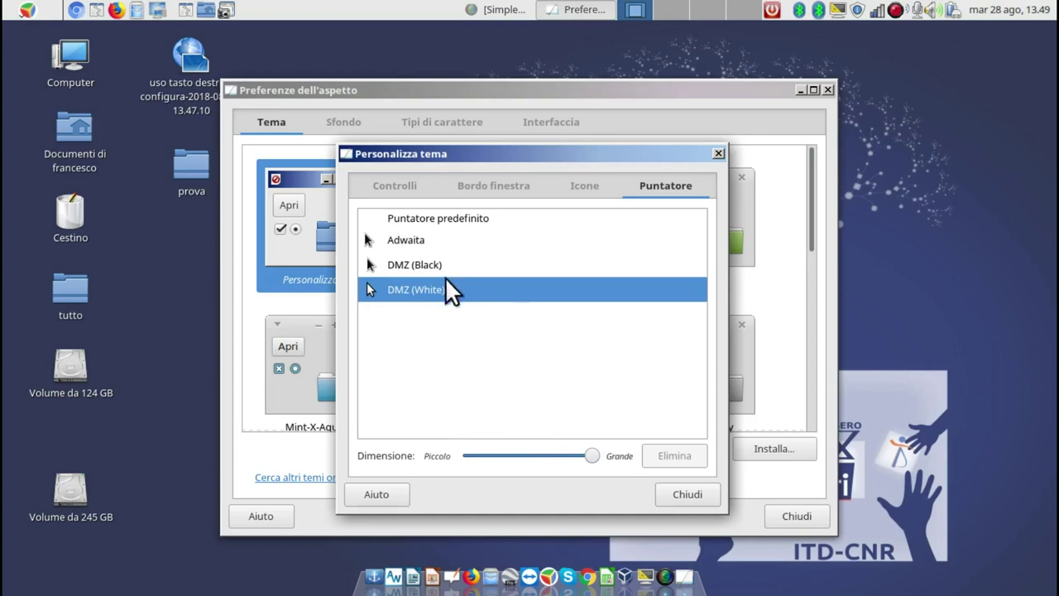
pyautogui.click(423, 265)
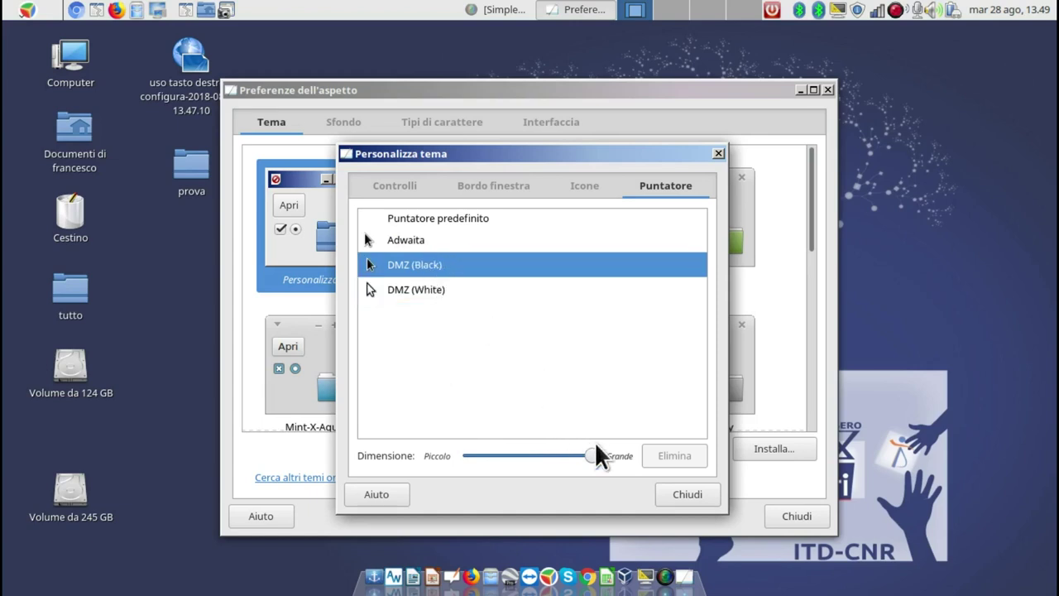
pyautogui.click(686, 494)
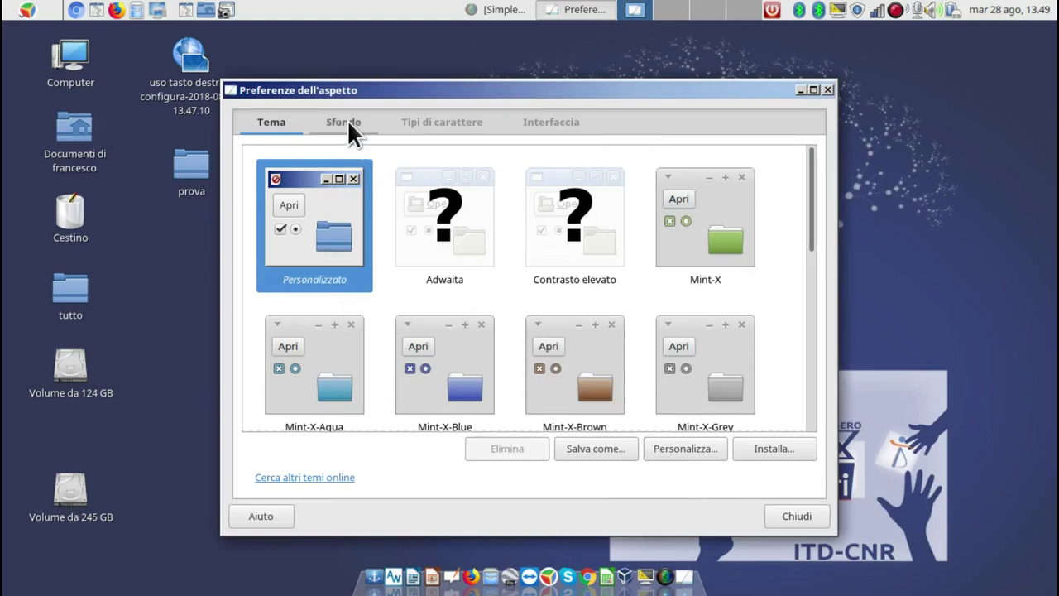
# Browse the Sfondo wallpapers and start adding a custom image via Aggiungi...
pyautogui.click(348, 126)
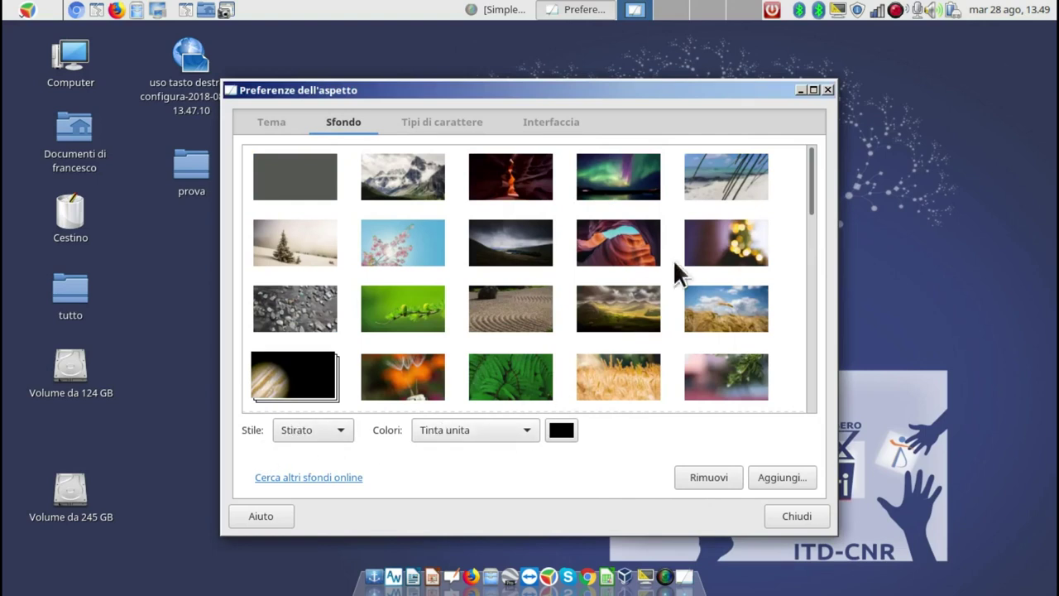
pyautogui.moveTo(812, 170); pyautogui.dragTo(819, 354)
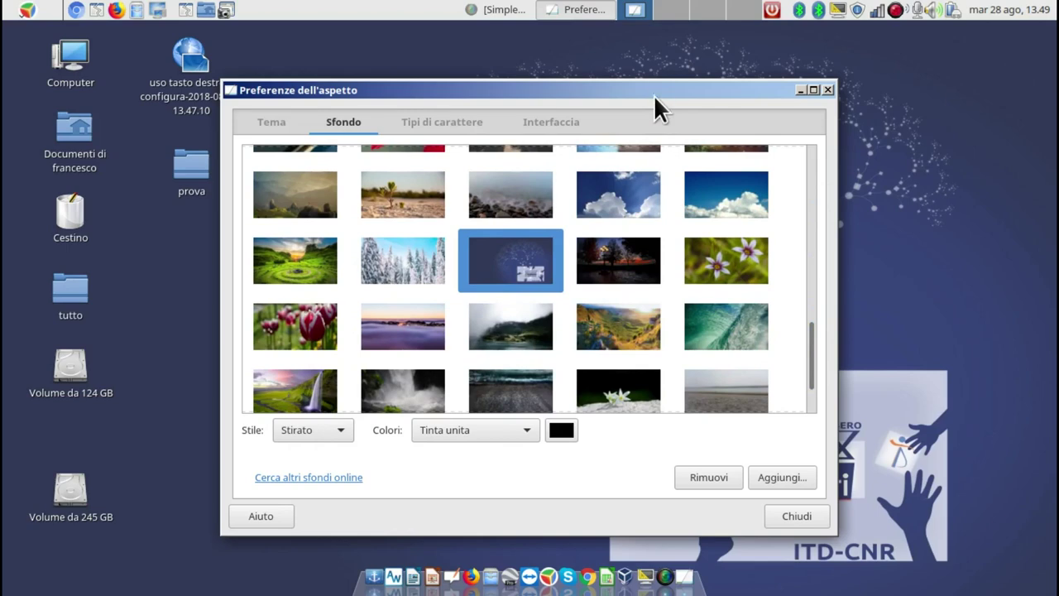
pyautogui.moveTo(589, 87); pyautogui.dragTo(640, 58)
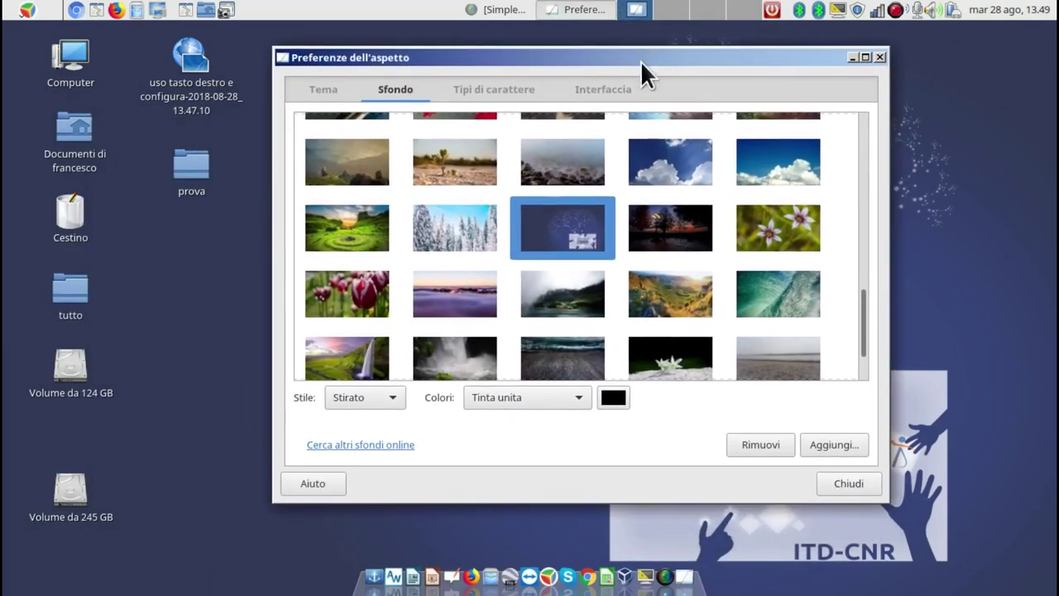
pyautogui.click(846, 444)
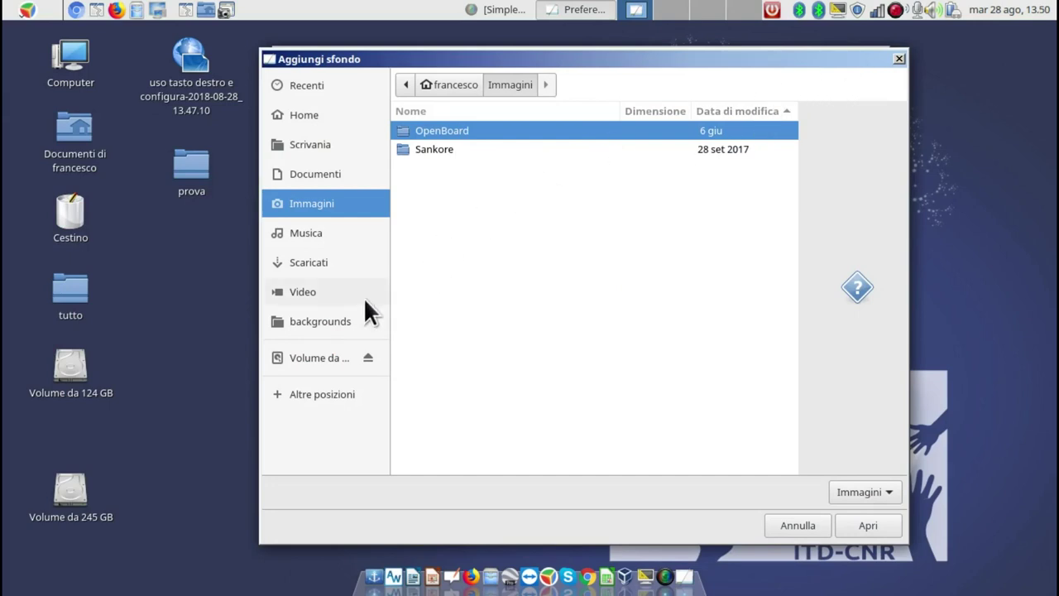
# Set 20170301_130607.jpg from Scrivania/tutto/foto-2017/2017-pompei as the desktop wallpaper.
pyautogui.click(313, 141)
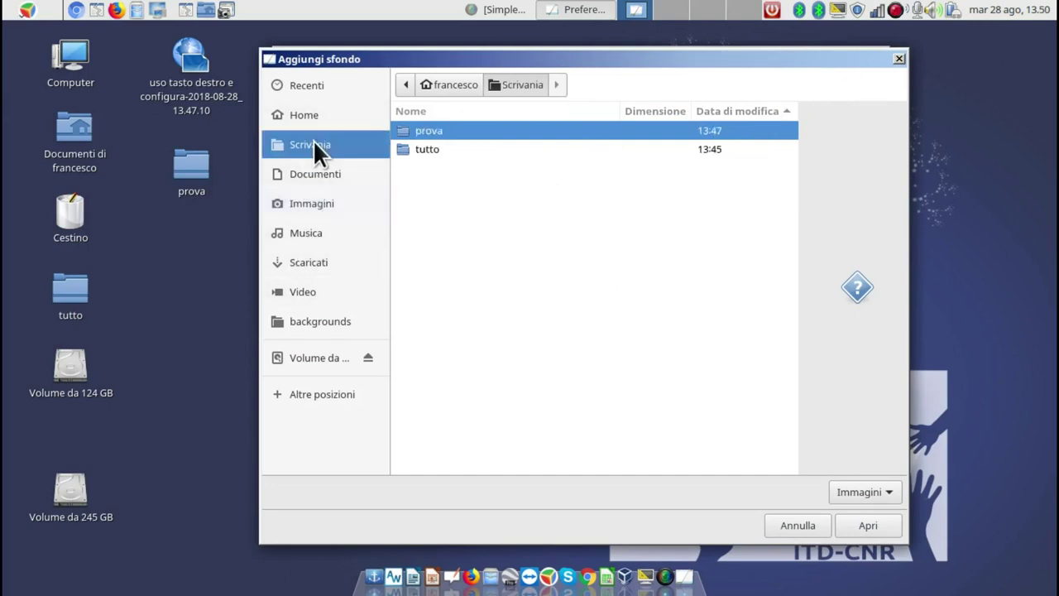
pyautogui.doubleClick(411, 149)
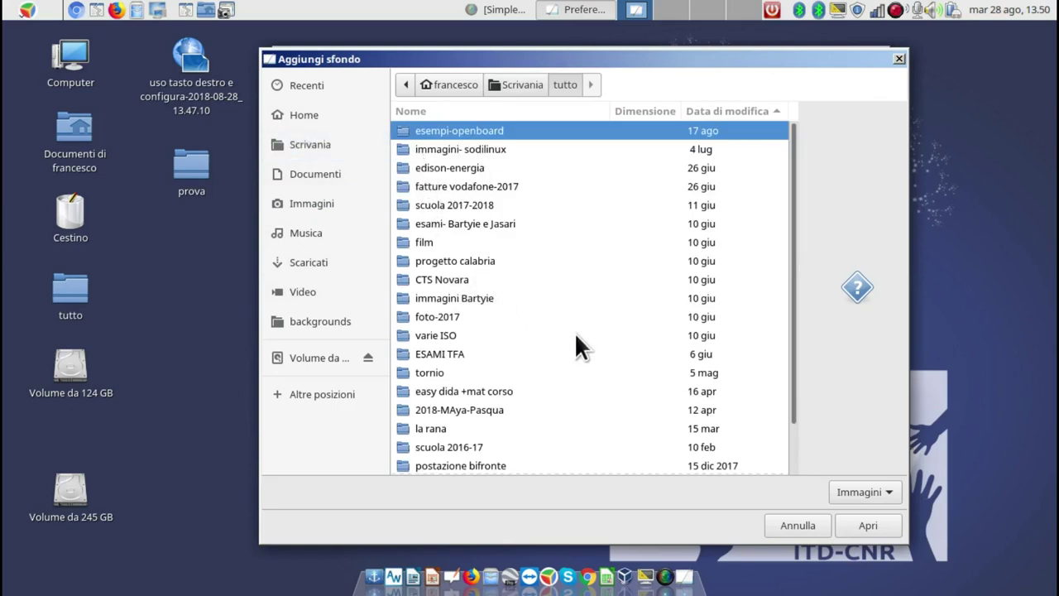
pyautogui.scroll(-3, 579, 339)
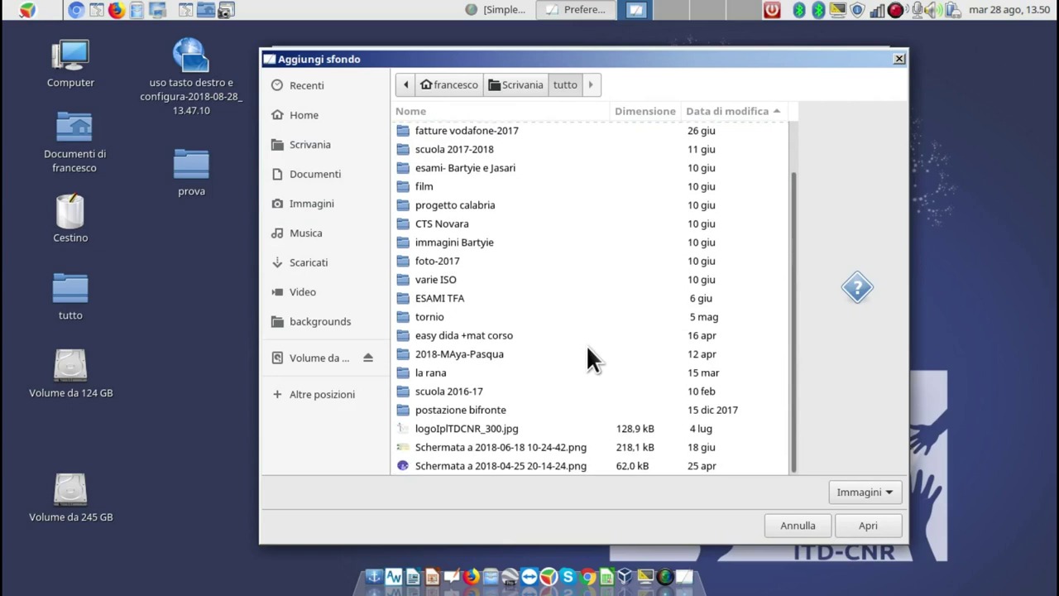
pyautogui.scroll(3, 587, 352)
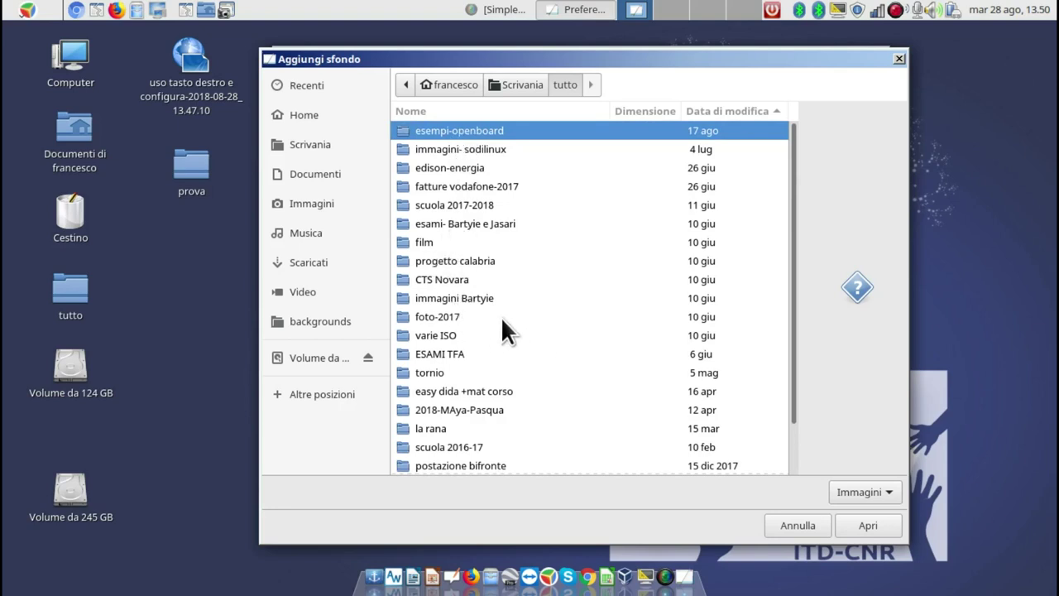
pyautogui.doubleClick(439, 315)
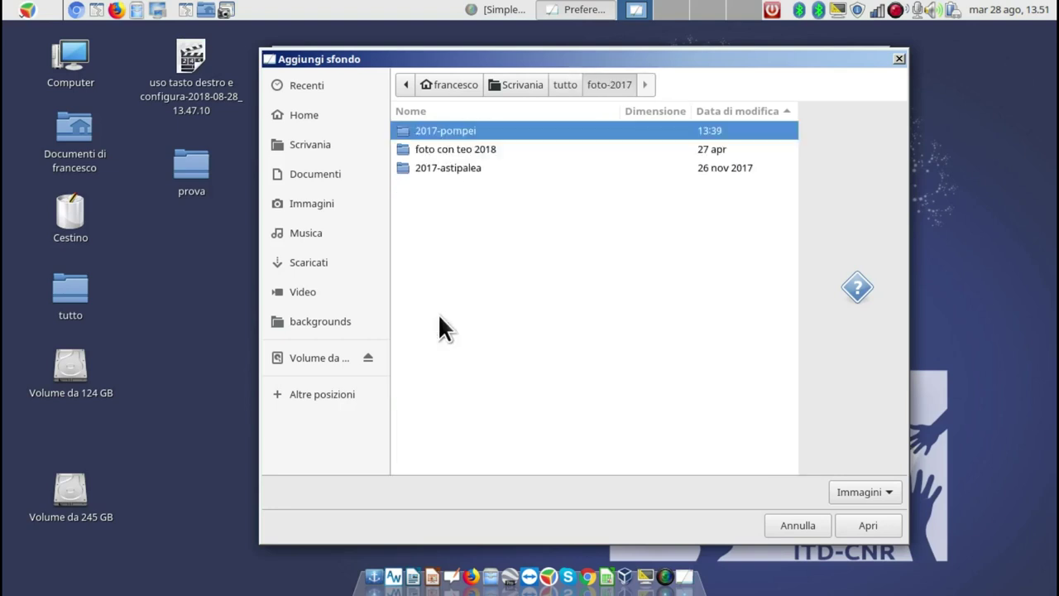
pyautogui.doubleClick(438, 130)
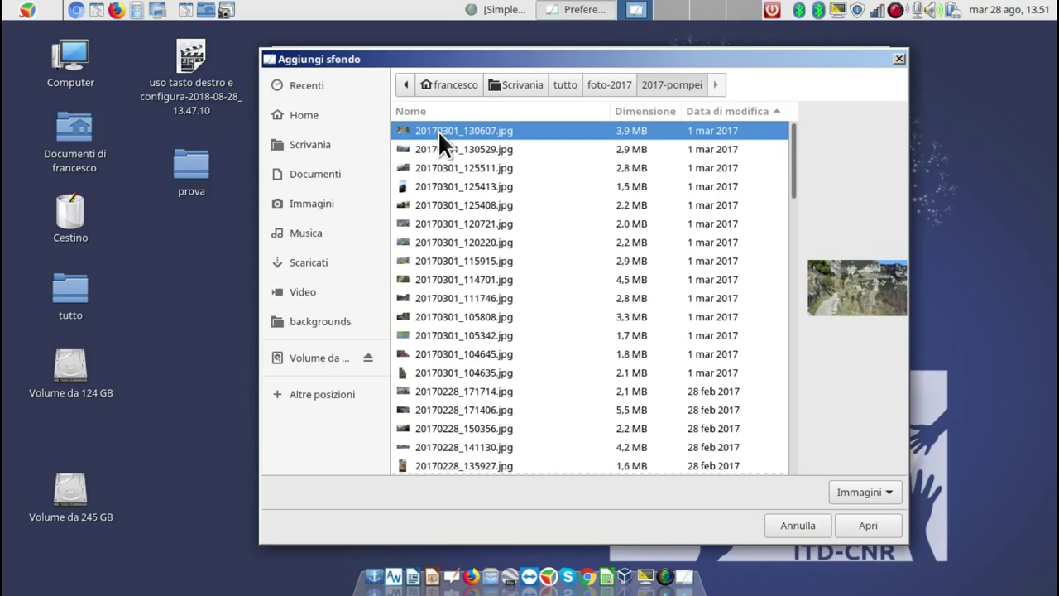
pyautogui.click(868, 525)
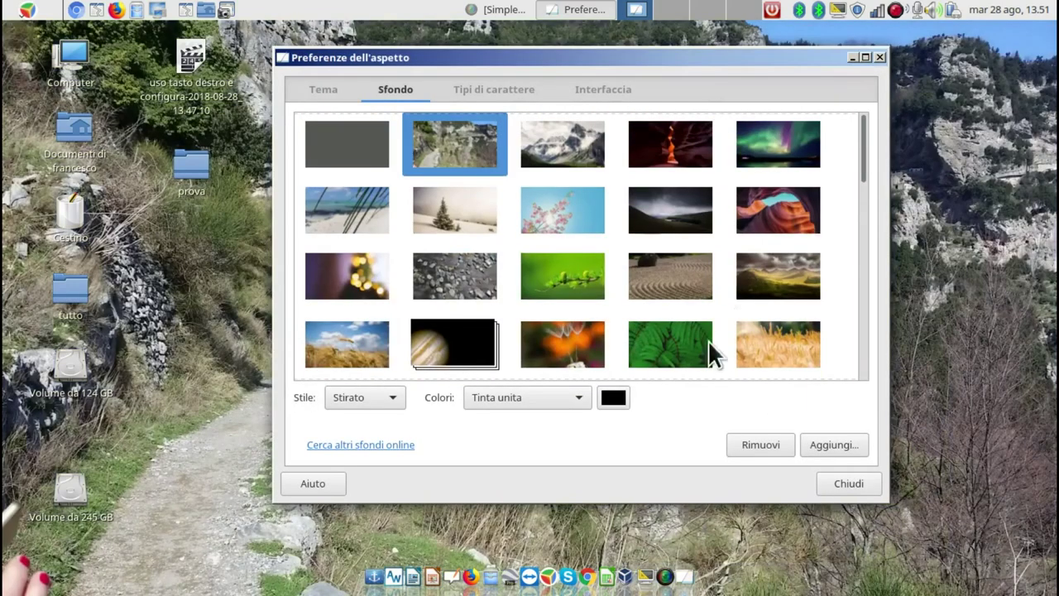
# Check the Pompei wallpaper, then switch to the dark blue ITD-CNR image from the Sfondo grid.
pyautogui.click(855, 56)
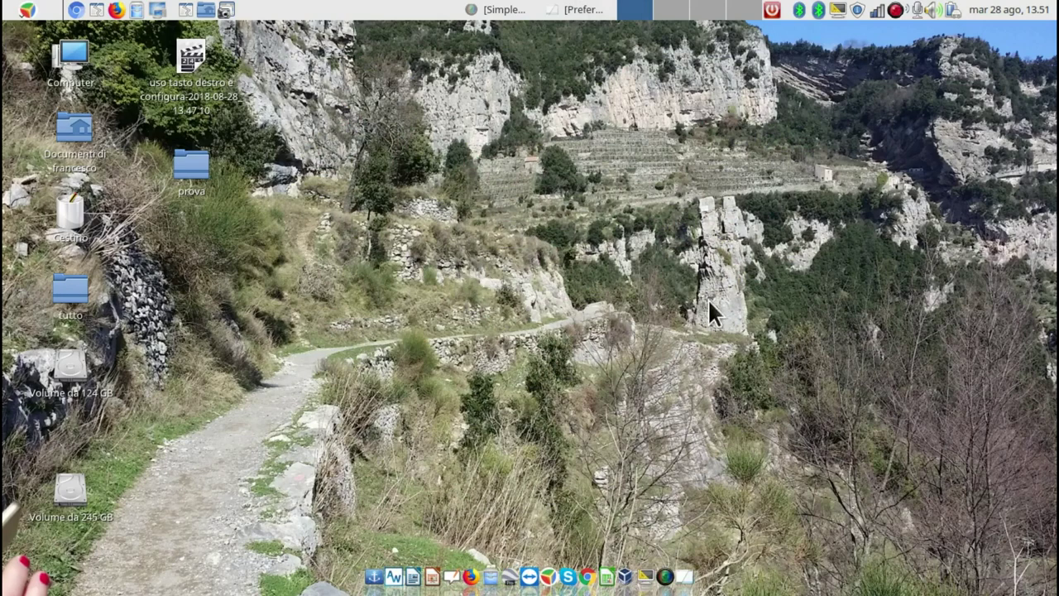
pyautogui.rightClick(431, 246)
pyautogui.click(557, 430)
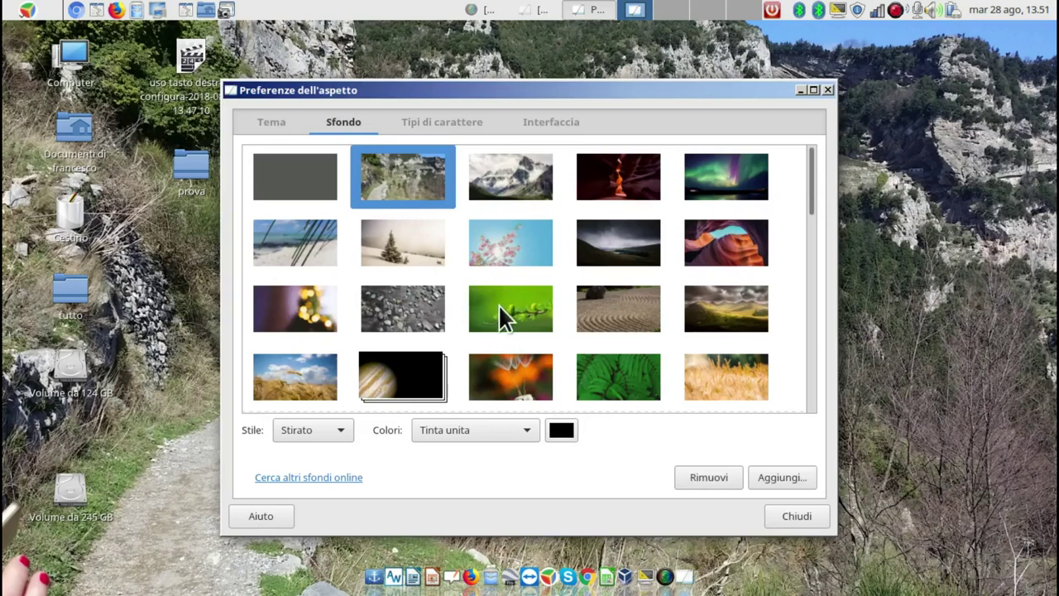
pyautogui.scroll(-10, 499, 306)
pyautogui.scroll(-5, 500, 327)
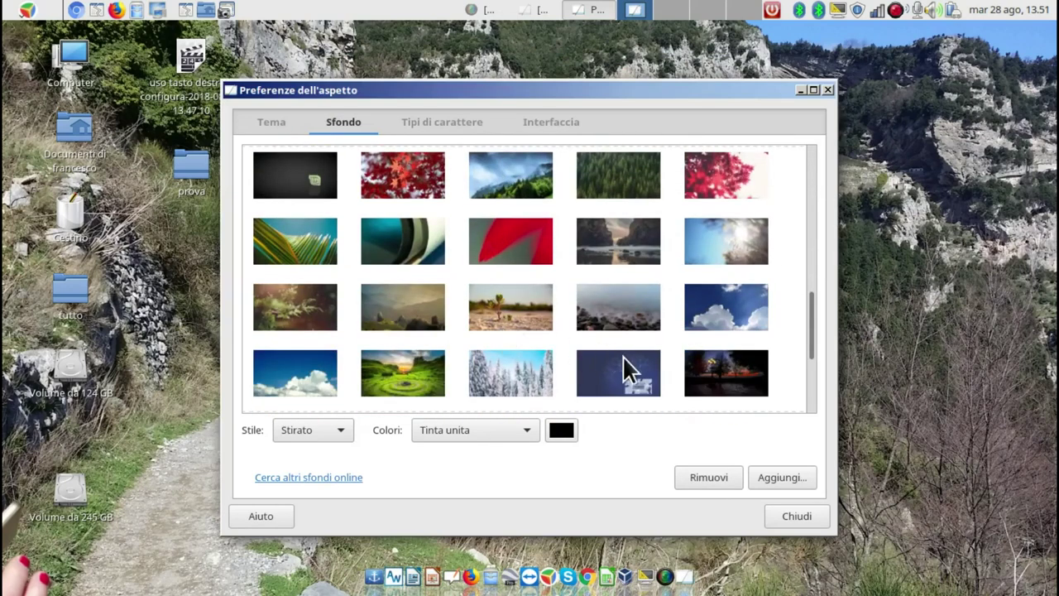
pyautogui.click(622, 355)
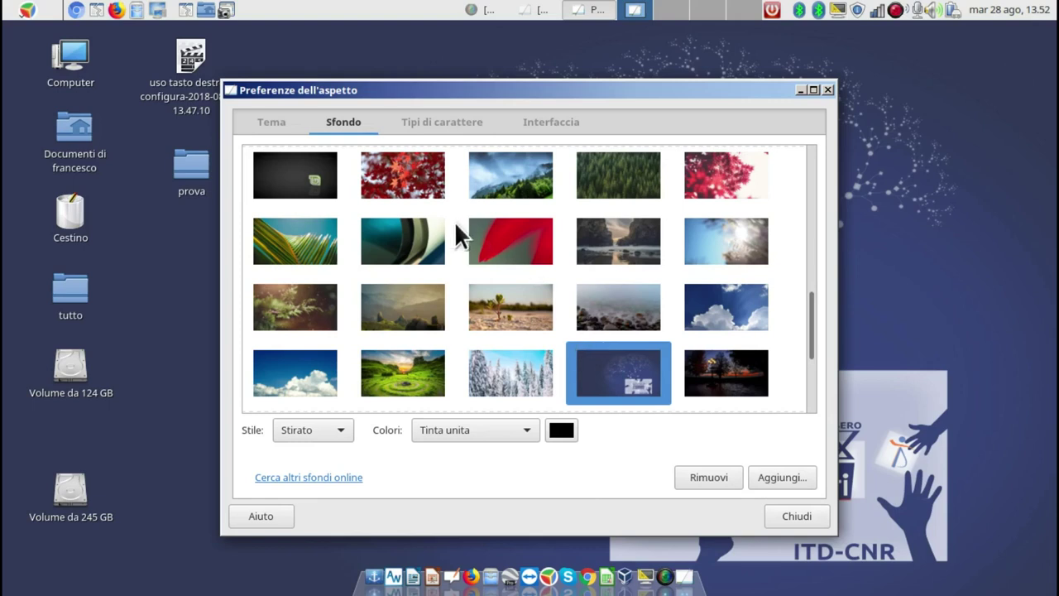
pyautogui.moveTo(474, 86); pyautogui.dragTo(664, 39)
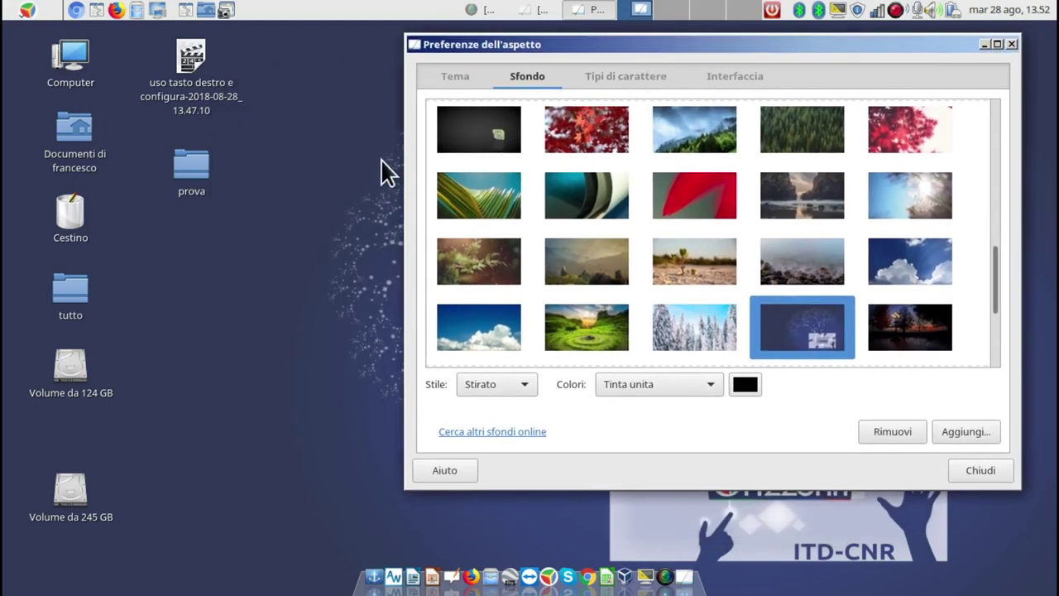
# Raise the application font to Noto Sans Regular size 15.
pyautogui.click(607, 78)
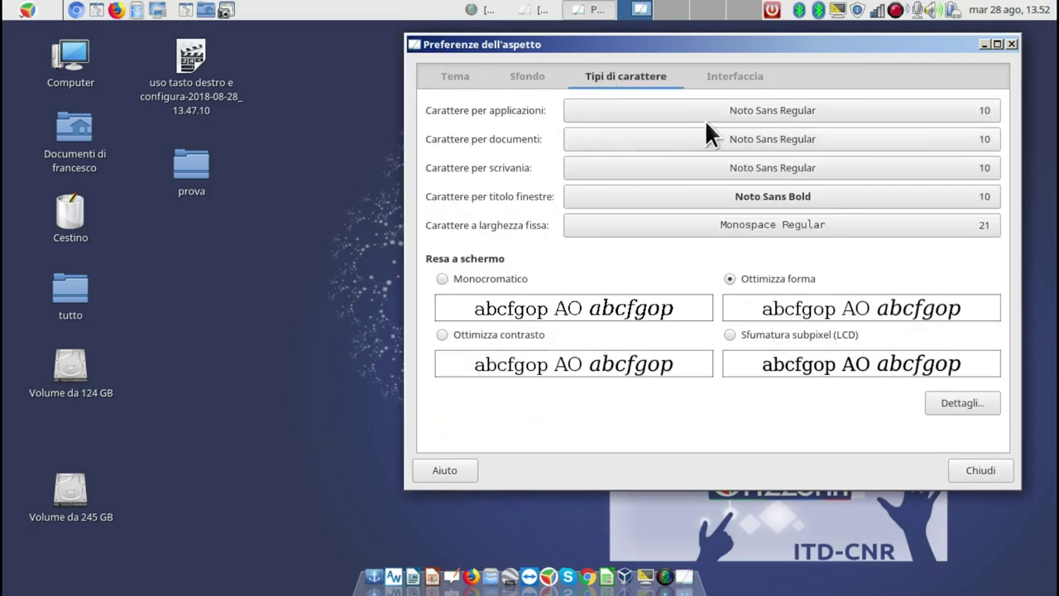
pyautogui.click(736, 108)
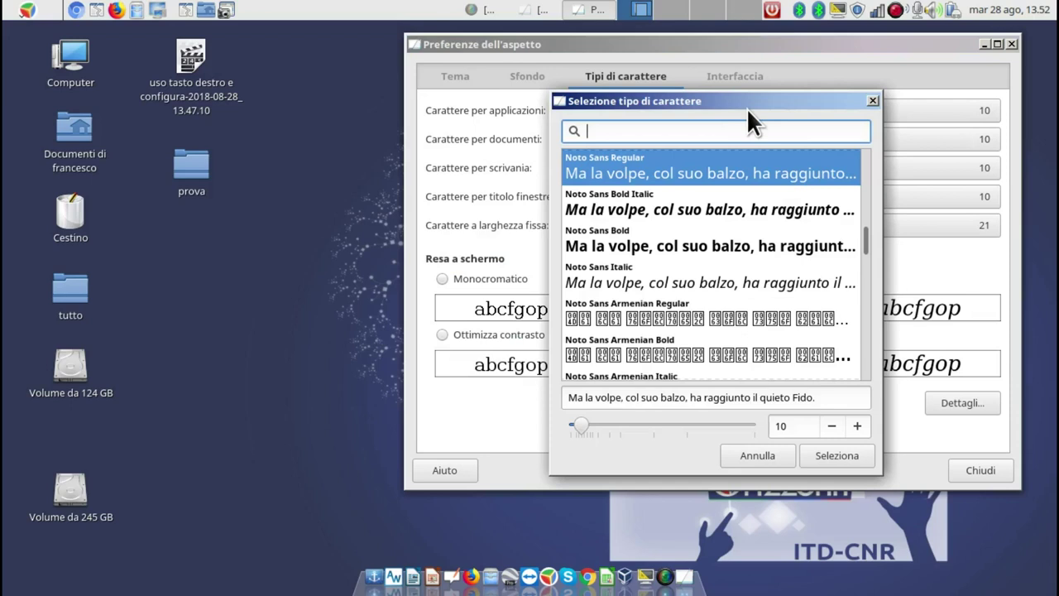
pyautogui.click(857, 425)
pyautogui.click(857, 427)
pyautogui.click(857, 428)
pyautogui.click(857, 431)
pyautogui.click(857, 430)
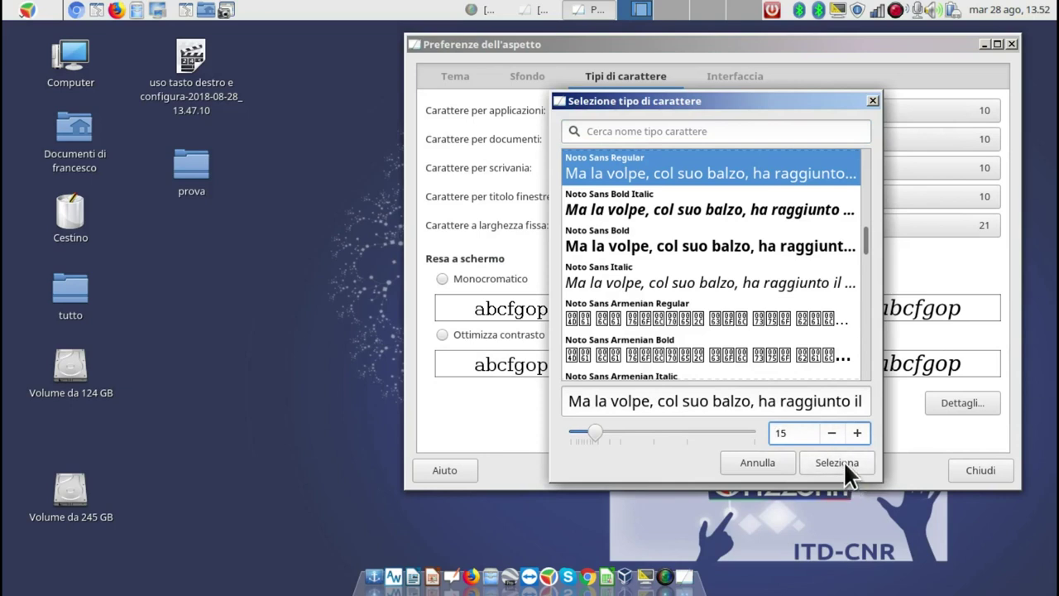
pyautogui.click(837, 463)
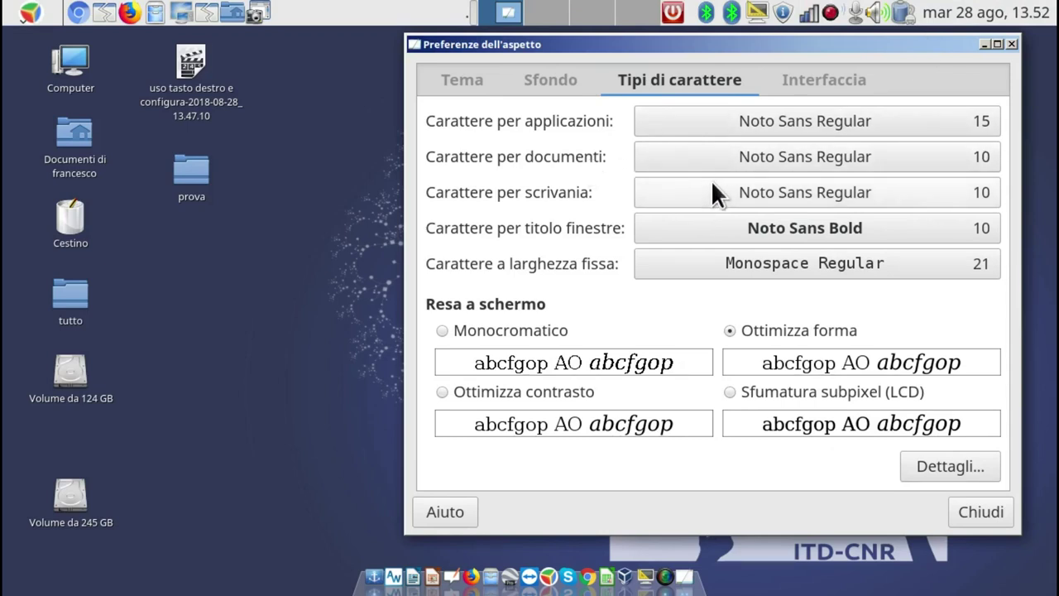
# Set the desktop font to size 35, then reduce it to 16.
pyautogui.click(965, 194)
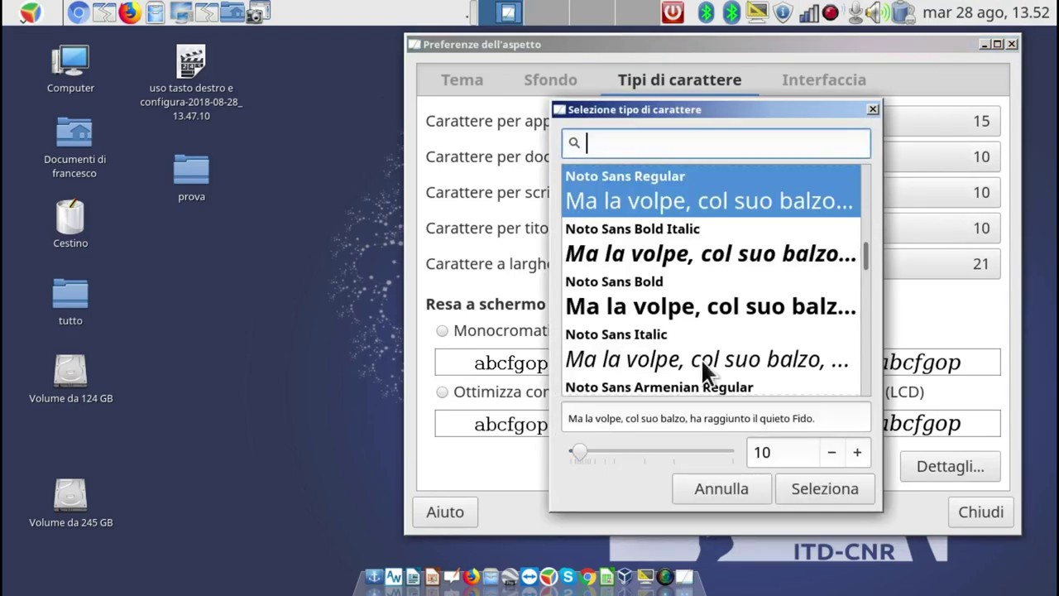
pyautogui.click(642, 449)
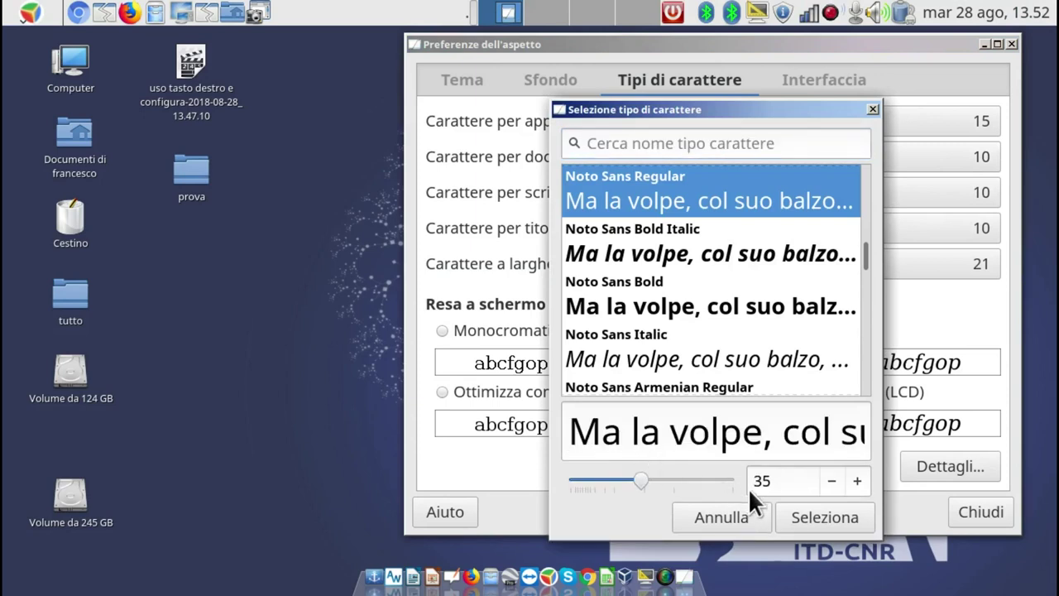
pyautogui.click(814, 515)
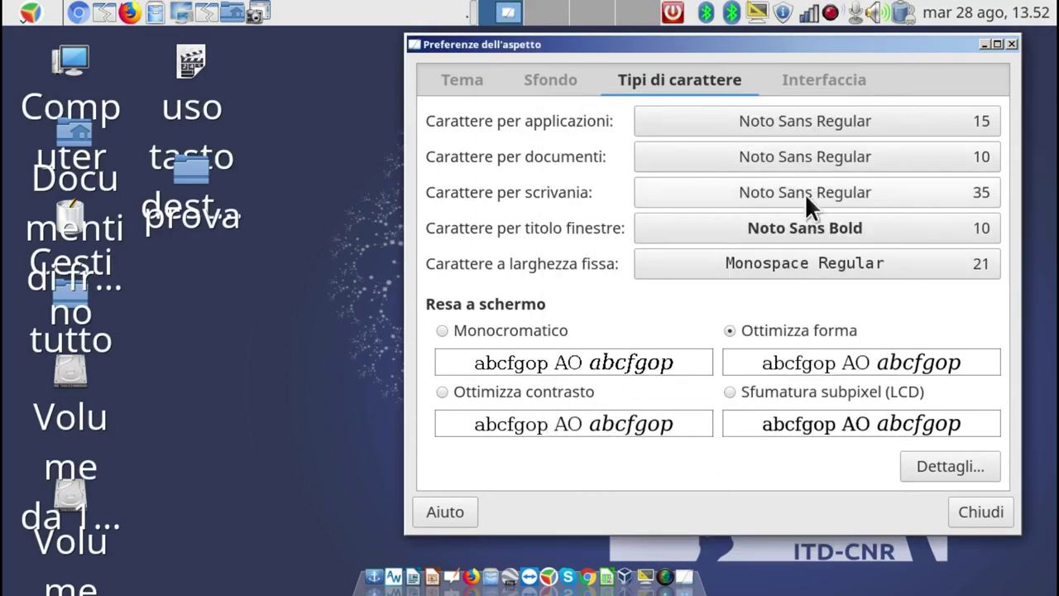
pyautogui.click(694, 193)
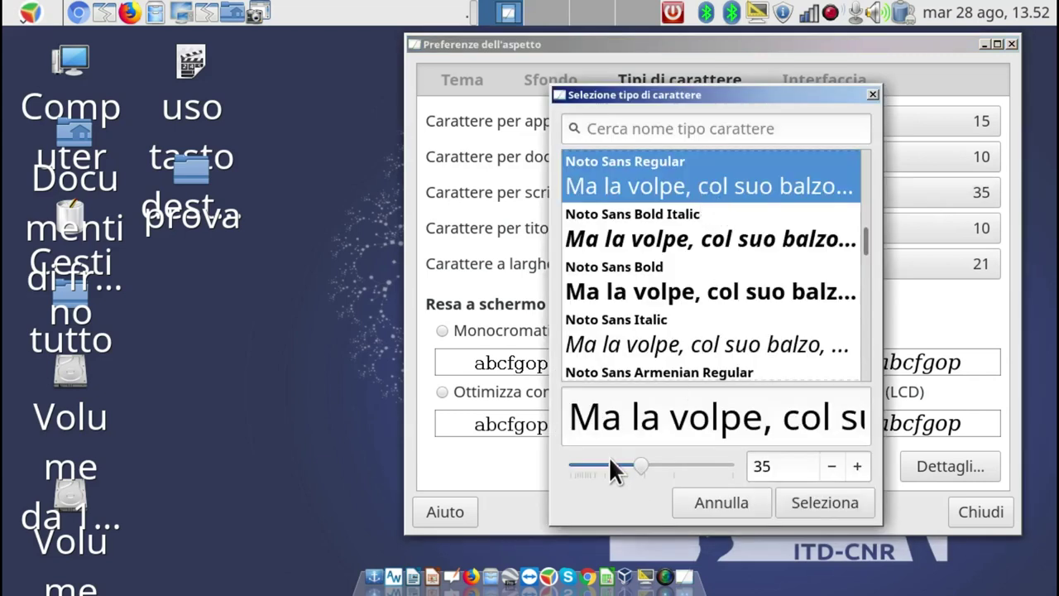
pyautogui.moveTo(609, 468)
pyautogui.mouseDown()
pyautogui.moveTo(580, 459)
pyautogui.moveTo(594, 464)
pyautogui.mouseUp()
pyautogui.click(817, 493)
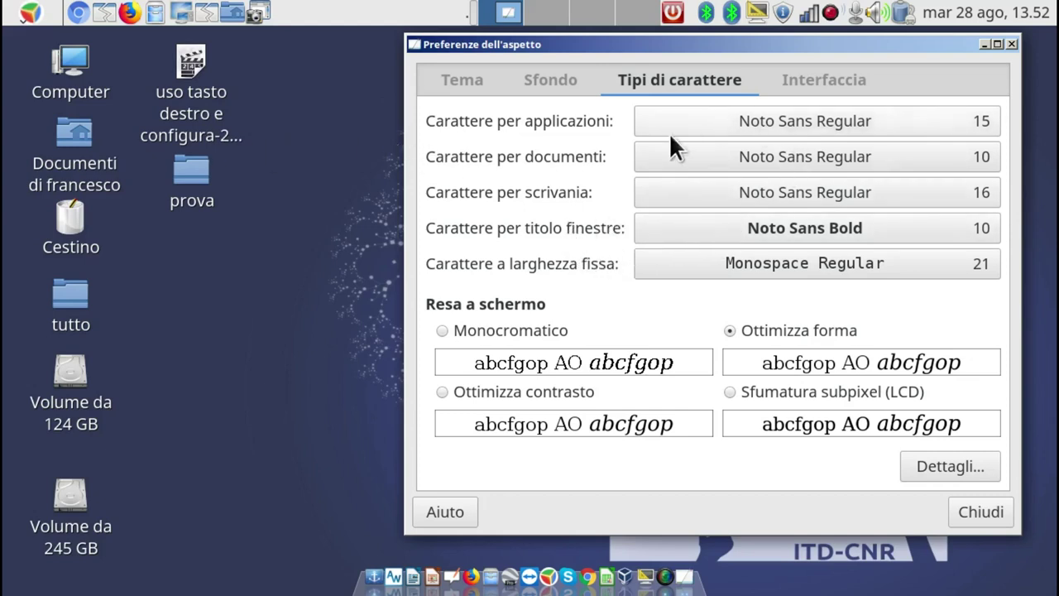
# Reduce the application font back to size 10.
pyautogui.click(939, 122)
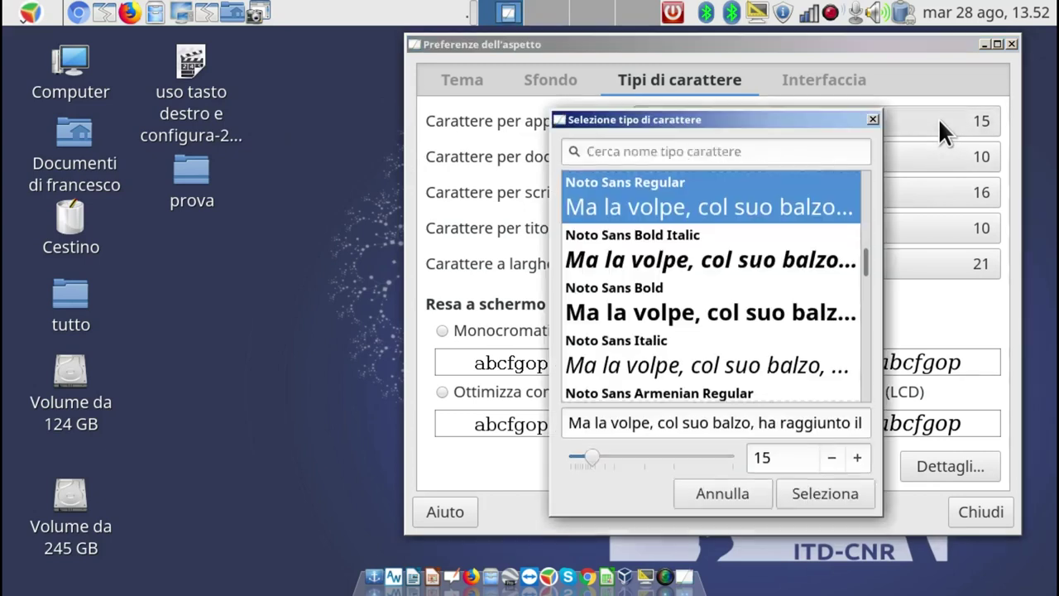
pyautogui.click(832, 456)
pyautogui.click(832, 457)
pyautogui.click(832, 456)
pyautogui.click(832, 457)
pyautogui.click(832, 457)
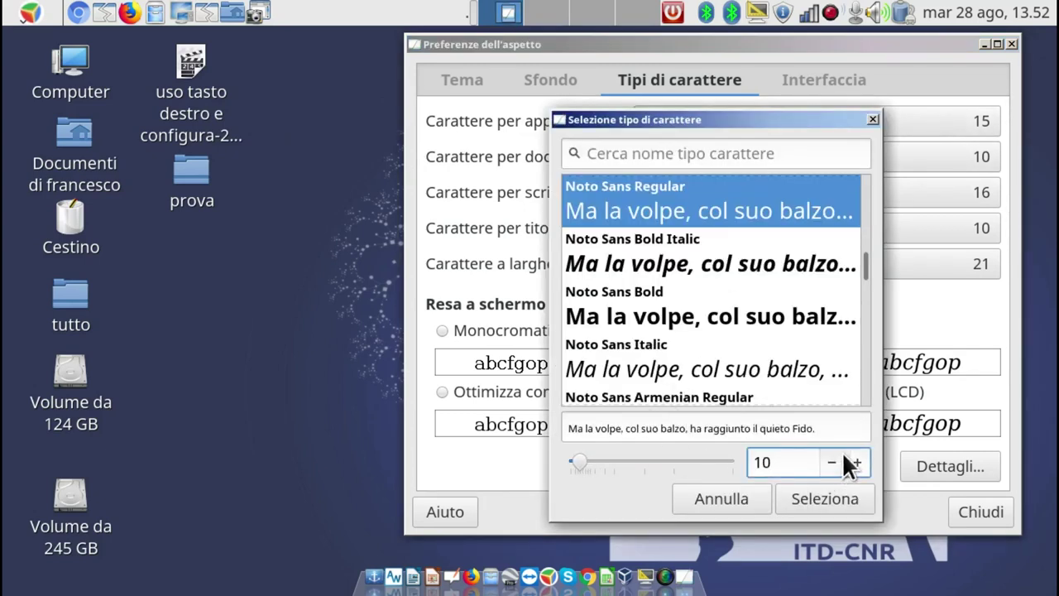
pyautogui.click(830, 499)
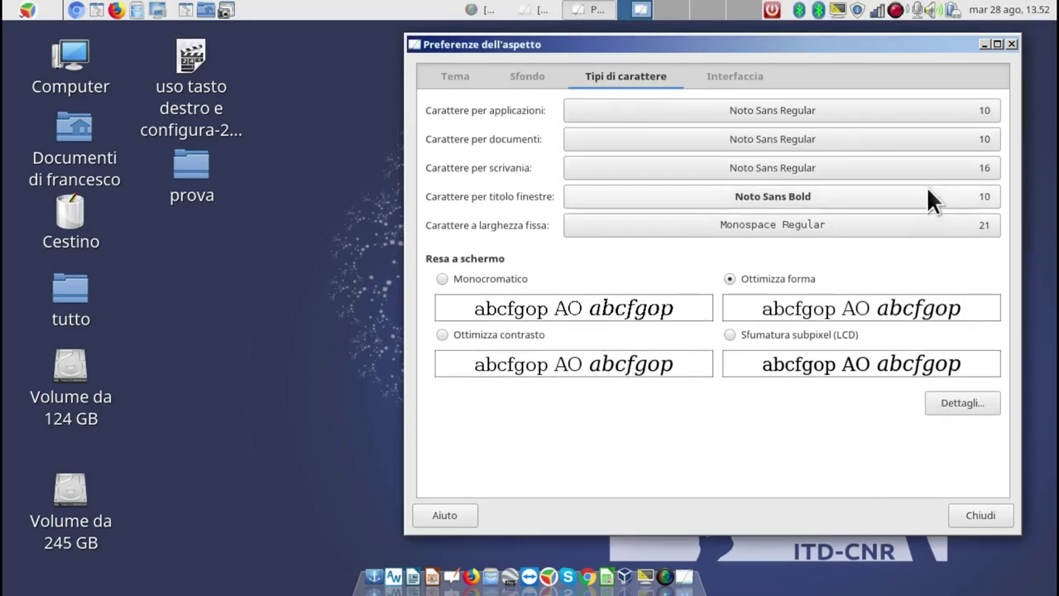
# Reduce the desktop font back to size 10.
pyautogui.click(924, 166)
pyautogui.click(831, 476)
pyautogui.click(831, 475)
pyautogui.click(831, 476)
pyautogui.click(830, 476)
pyautogui.click(830, 476)
pyautogui.click(829, 475)
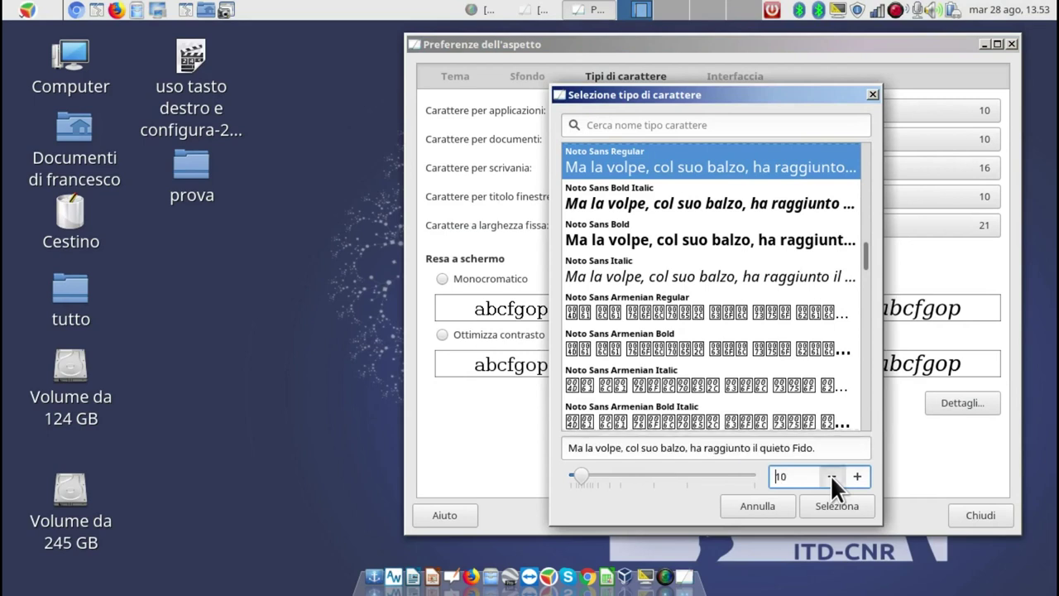
pyautogui.click(828, 502)
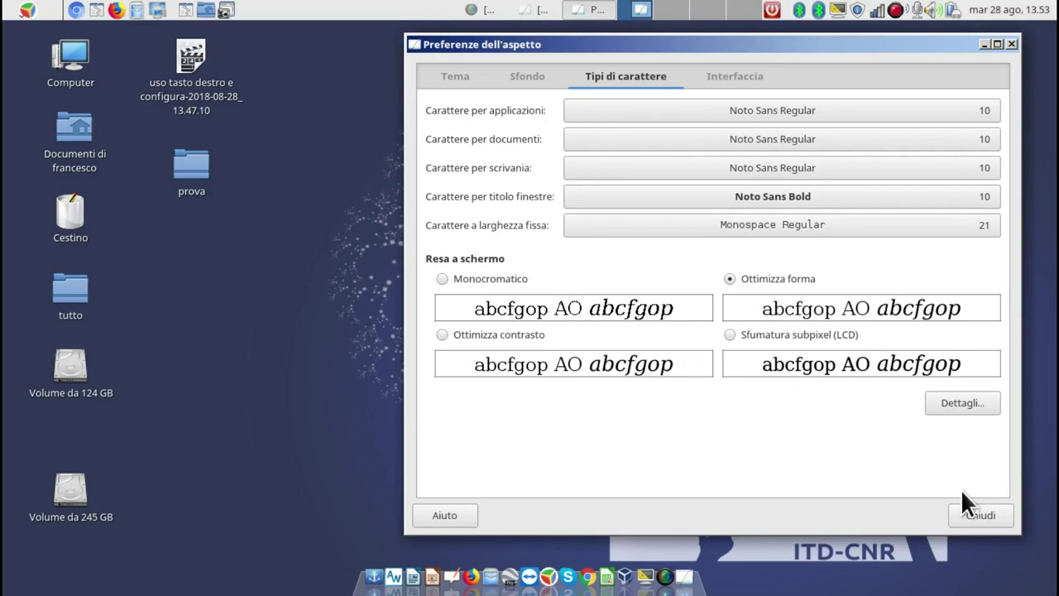
pyautogui.click(447, 70)
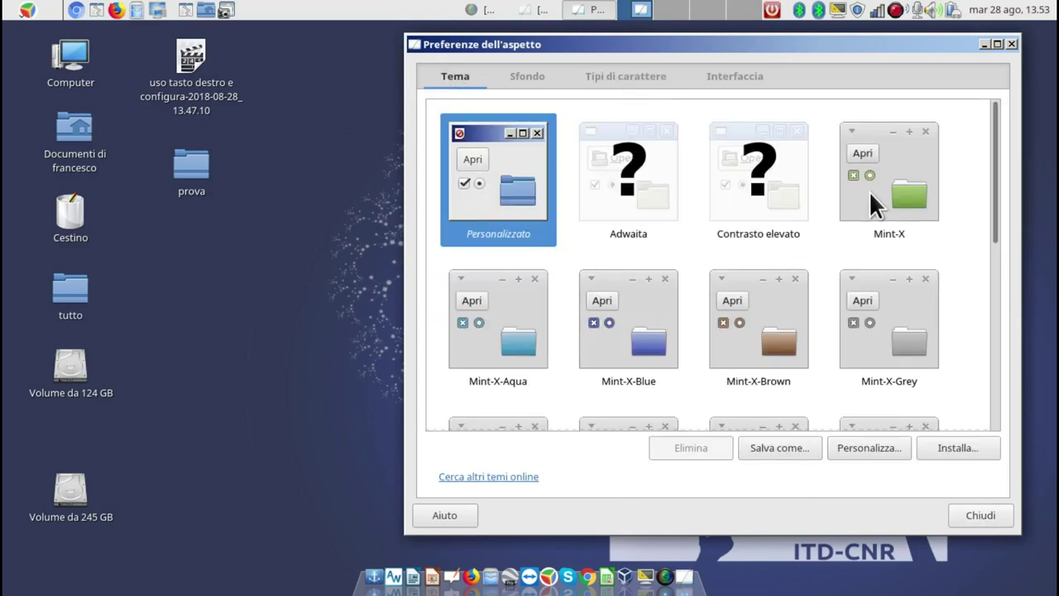
# Look through the Sfondo, Tipi di carattere and Tema tabs.
pyautogui.scroll(-2, 709, 318)
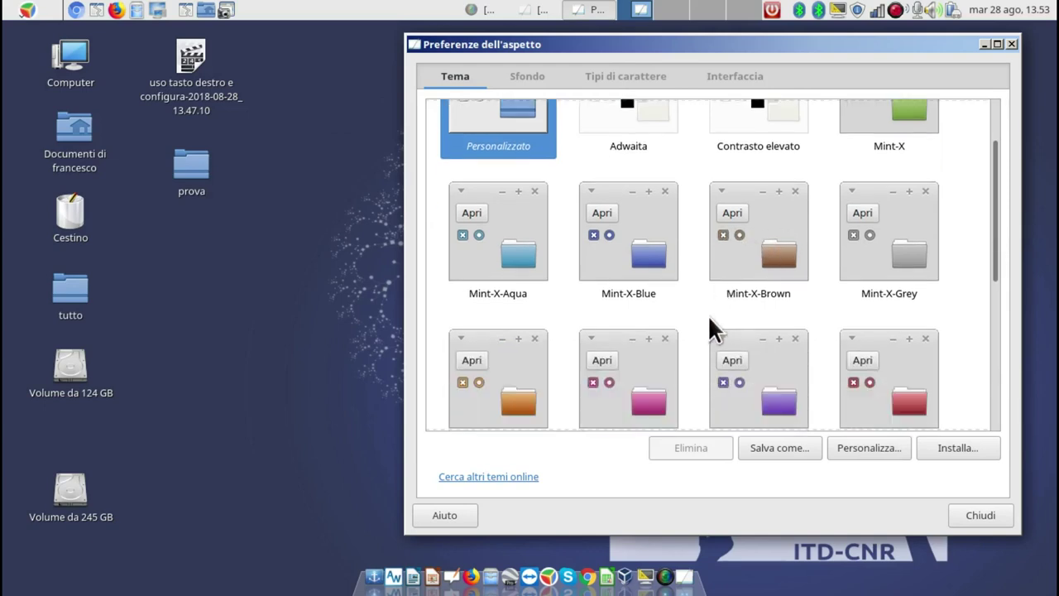
pyautogui.click(533, 75)
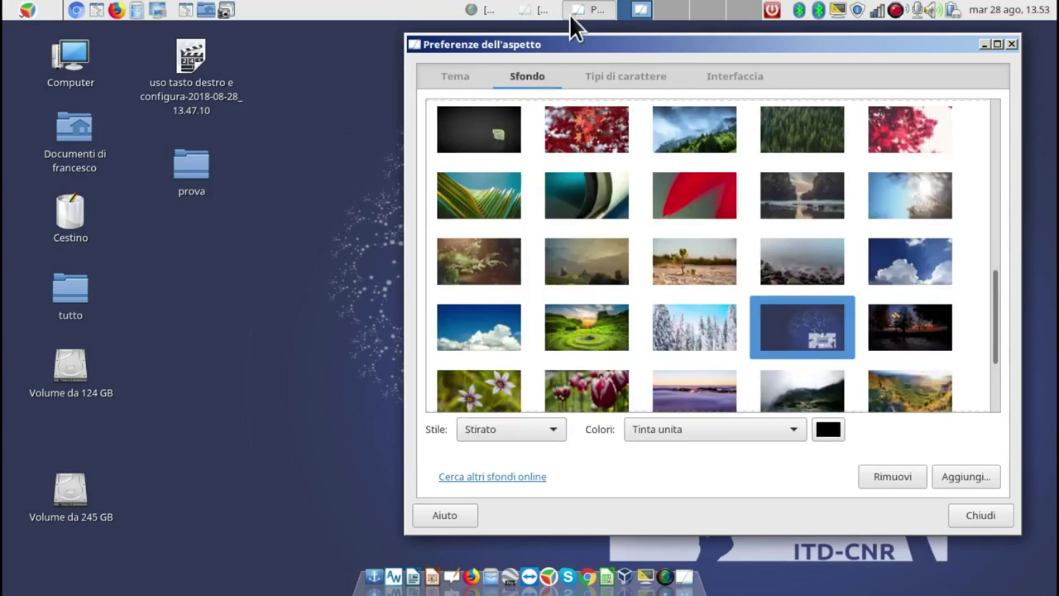
pyautogui.scroll(2, 864, 344)
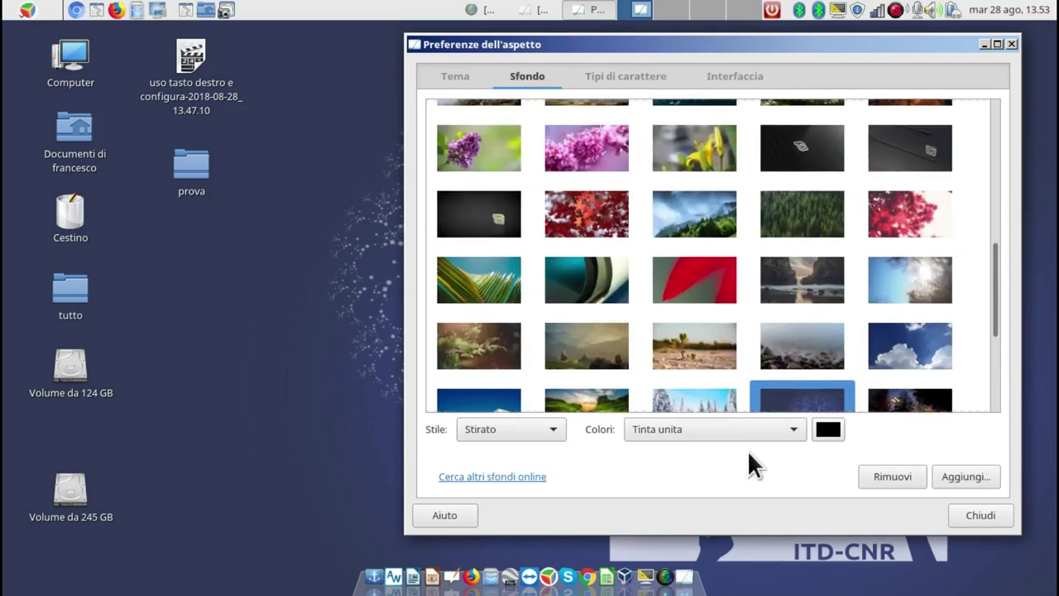
pyautogui.click(641, 77)
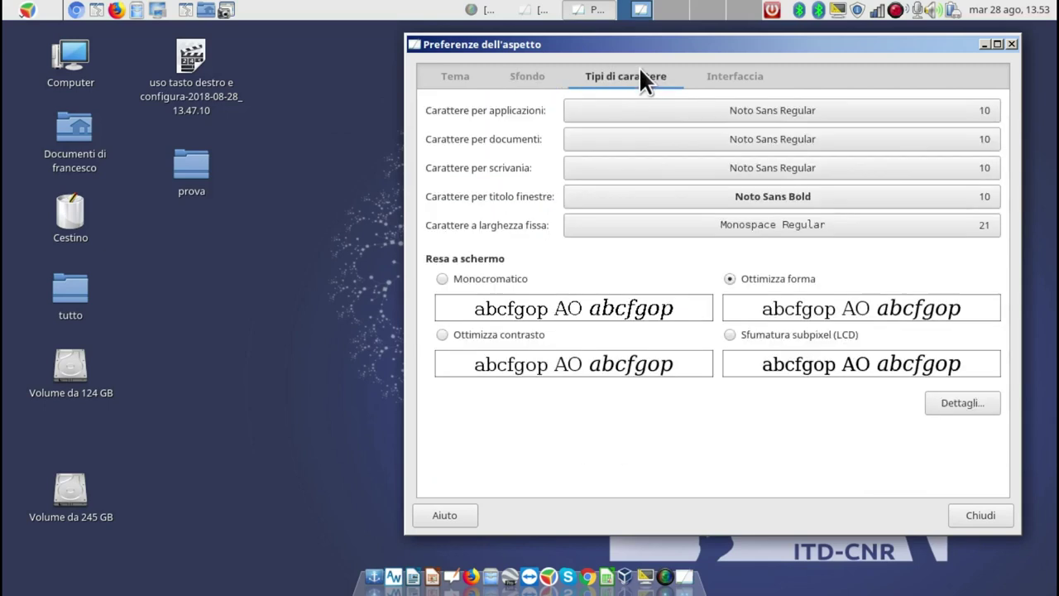
pyautogui.click(459, 76)
# Review window border, icon and pointer themes under Personalizza, then close the preferences.
pyautogui.click(871, 448)
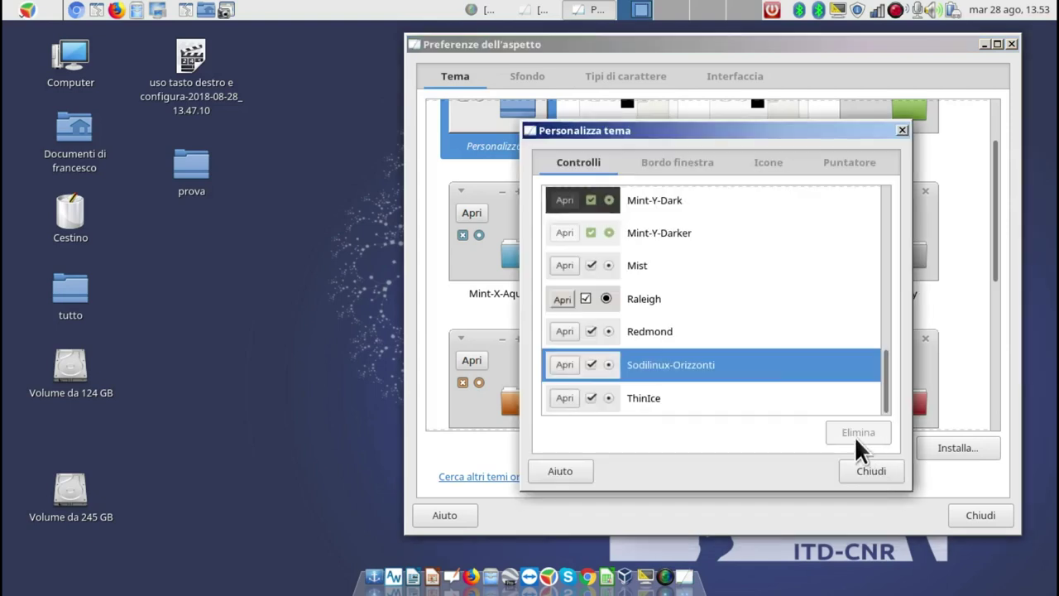
pyautogui.click(677, 161)
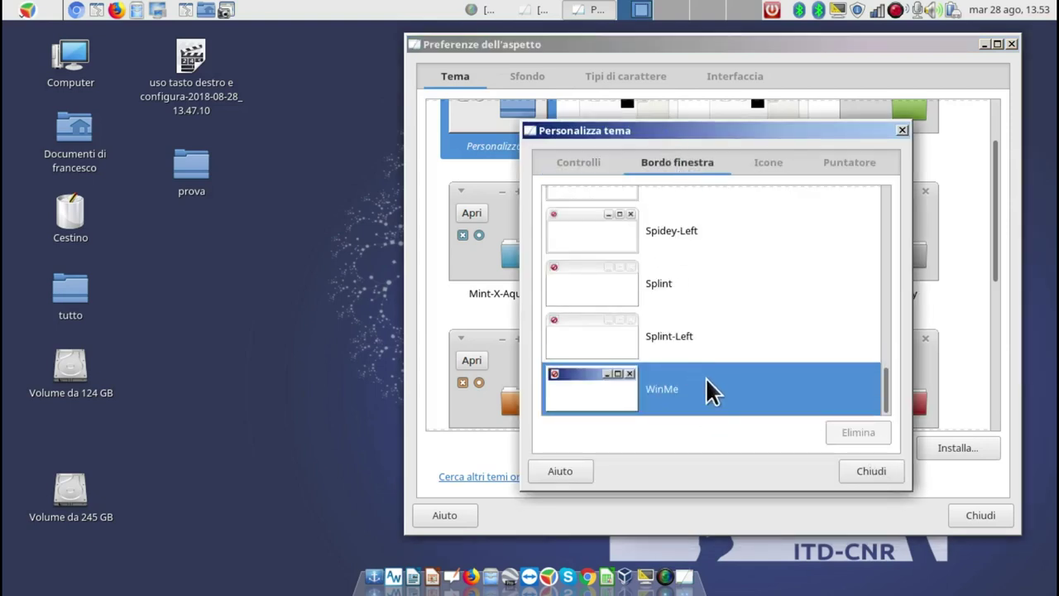
pyautogui.click(767, 160)
pyautogui.click(854, 157)
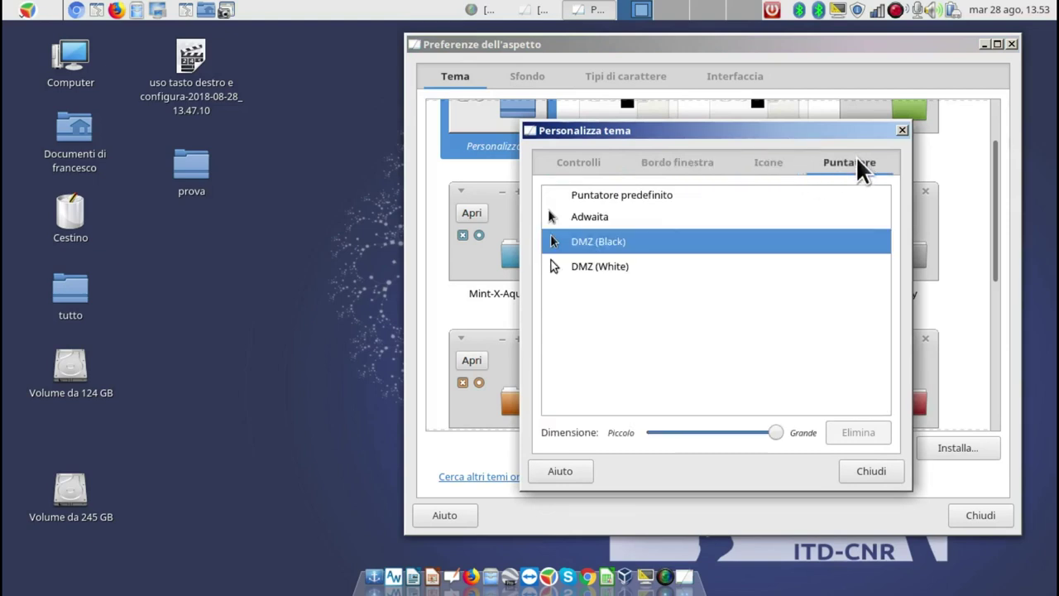
pyautogui.click(877, 471)
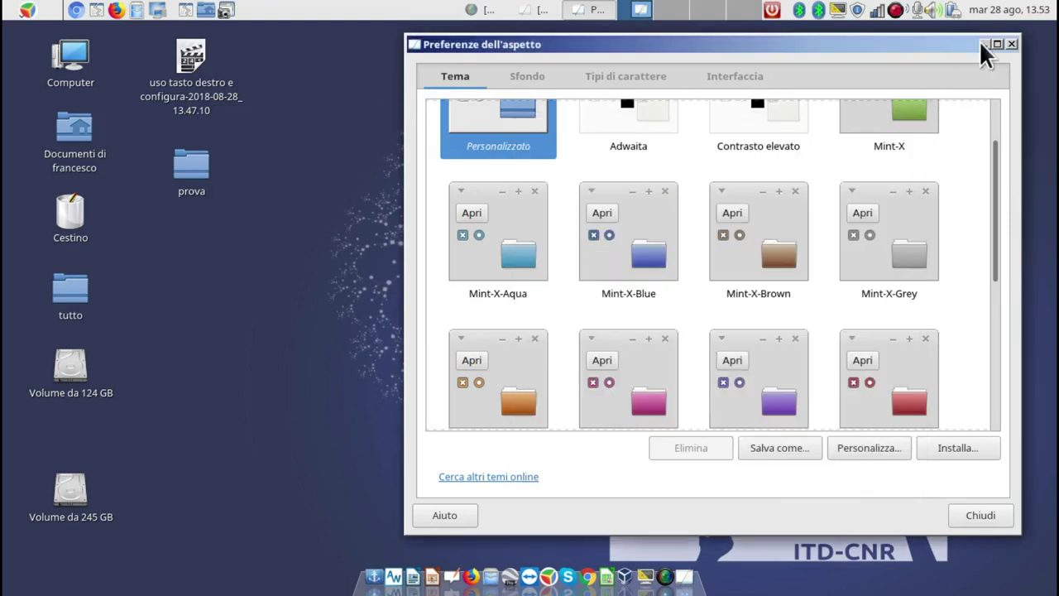
pyautogui.click(1010, 45)
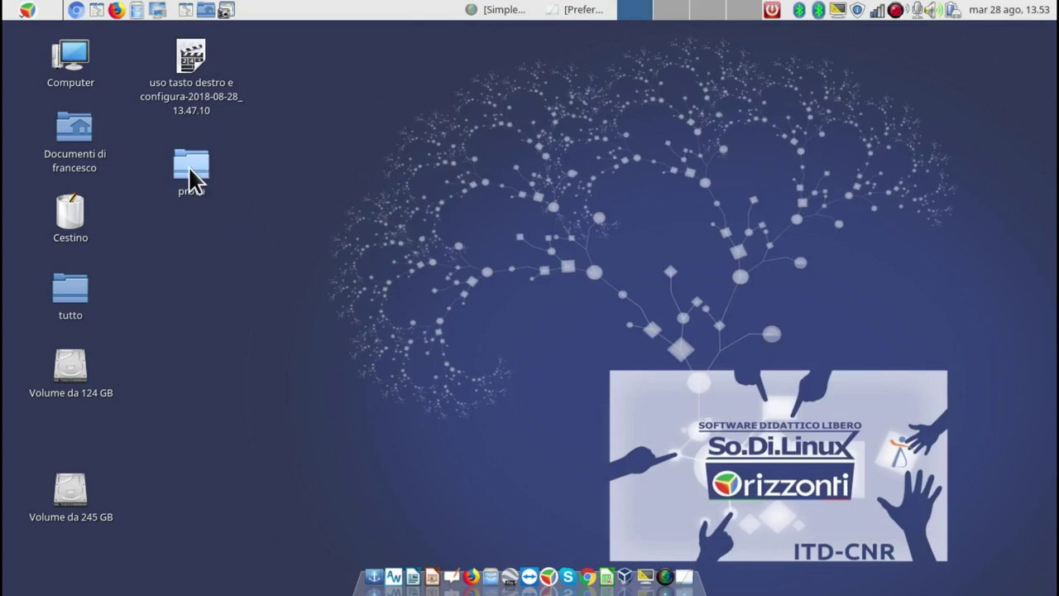
# Open the desktop's tutto folder in Caja and select the foto-2017 folder.
pyautogui.rightClick(276, 166)
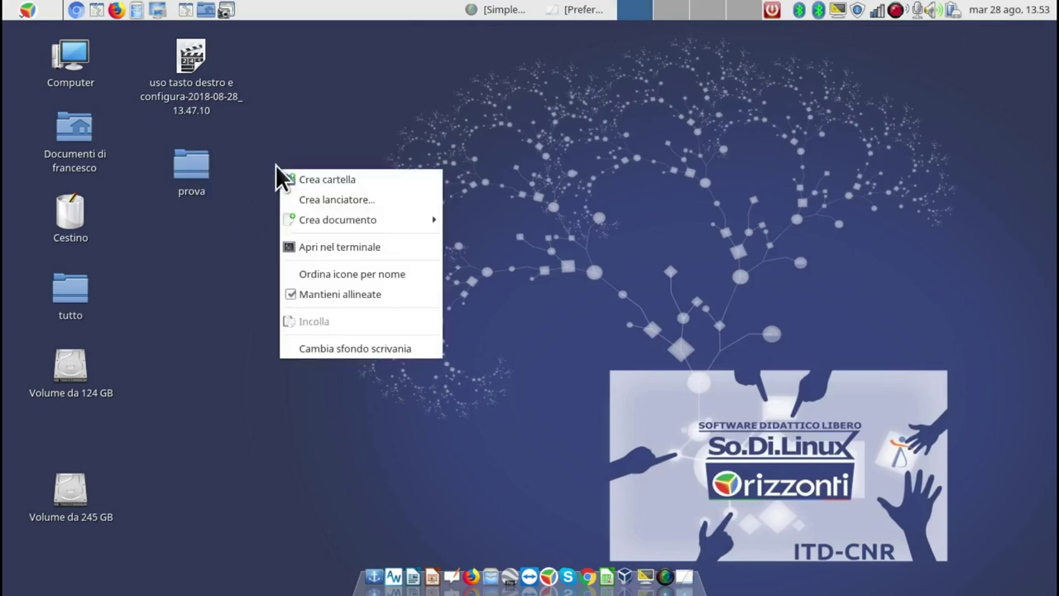
pyautogui.click(235, 279)
pyautogui.doubleClick(70, 289)
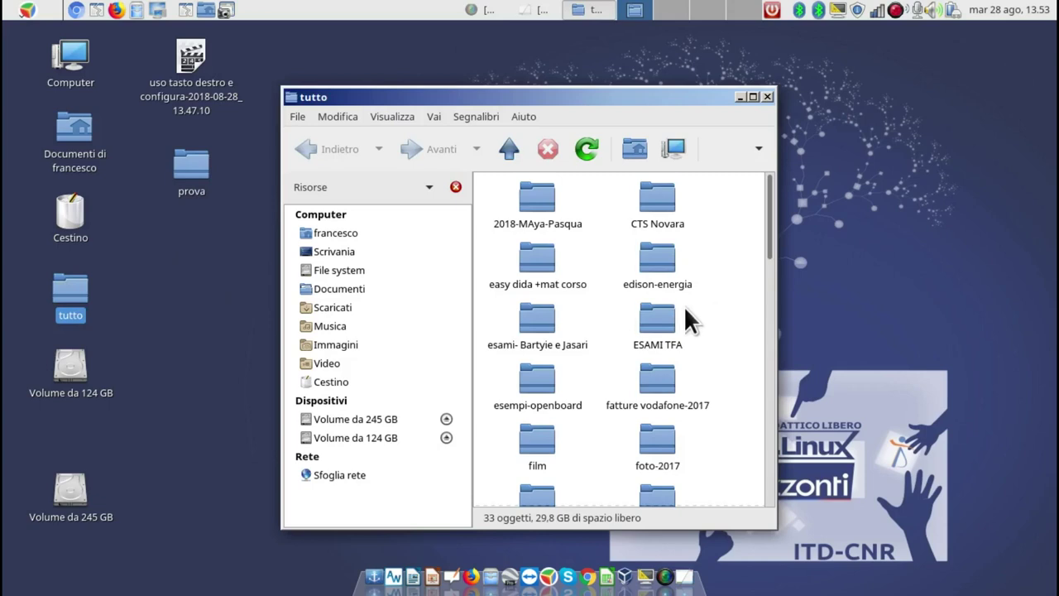
pyautogui.scroll(-2, 738, 308)
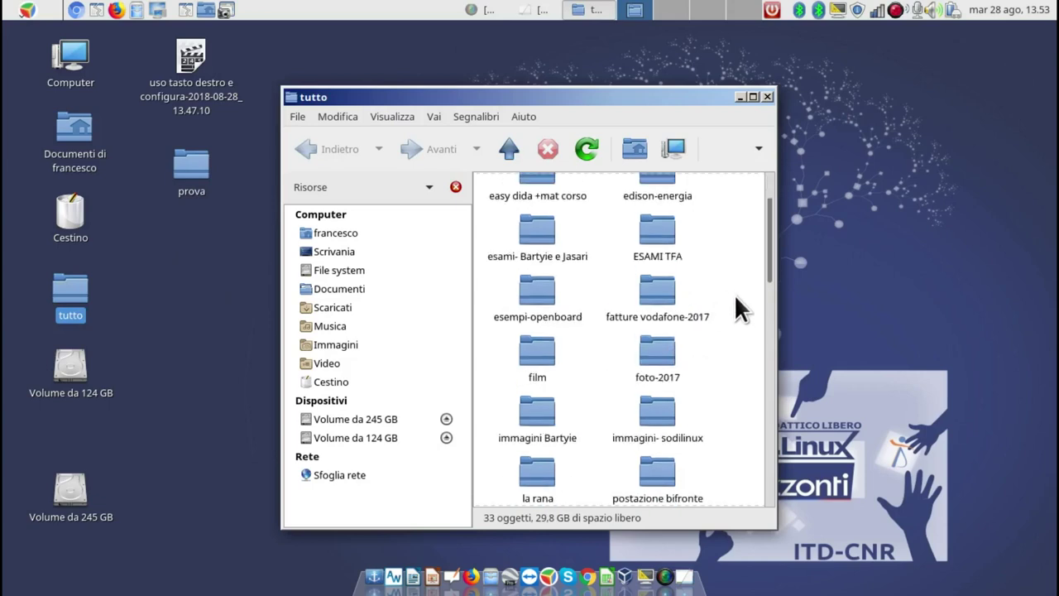
pyautogui.scroll(-3, 739, 308)
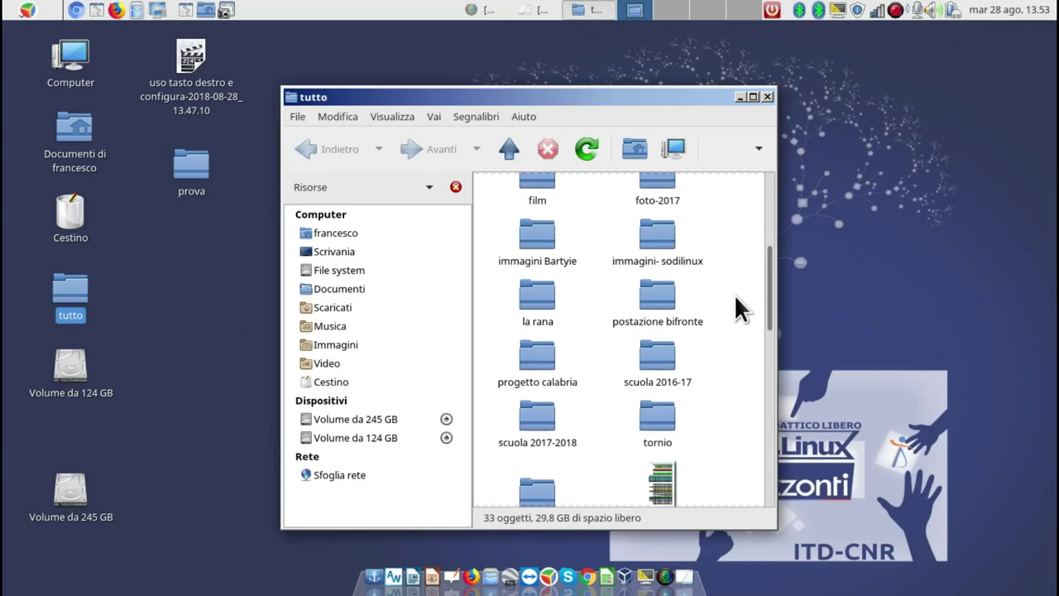
pyautogui.scroll(-1, 739, 309)
pyautogui.scroll(4, 739, 309)
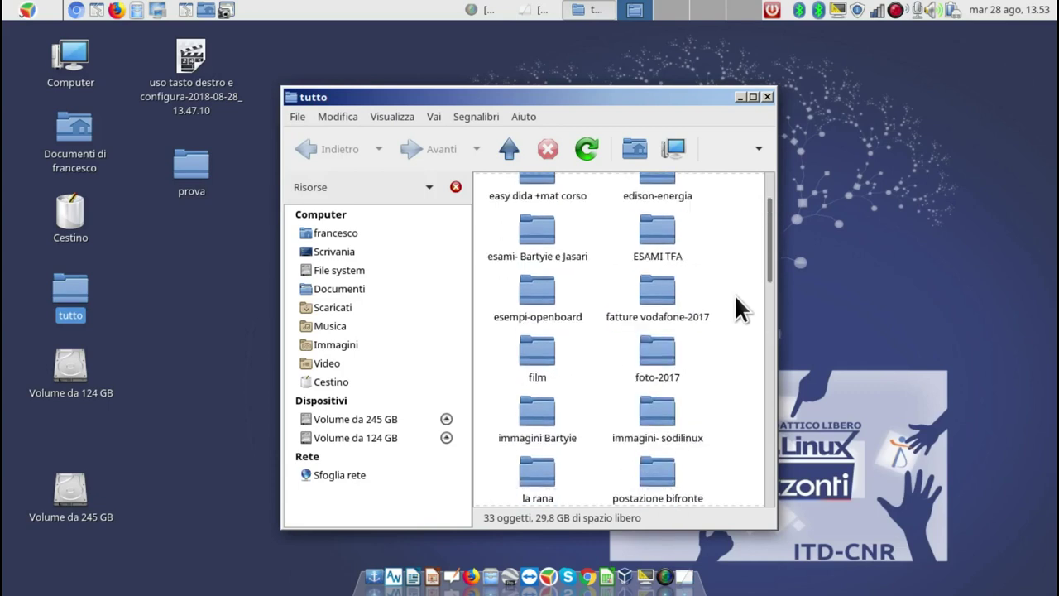
pyautogui.scroll(2, 737, 297)
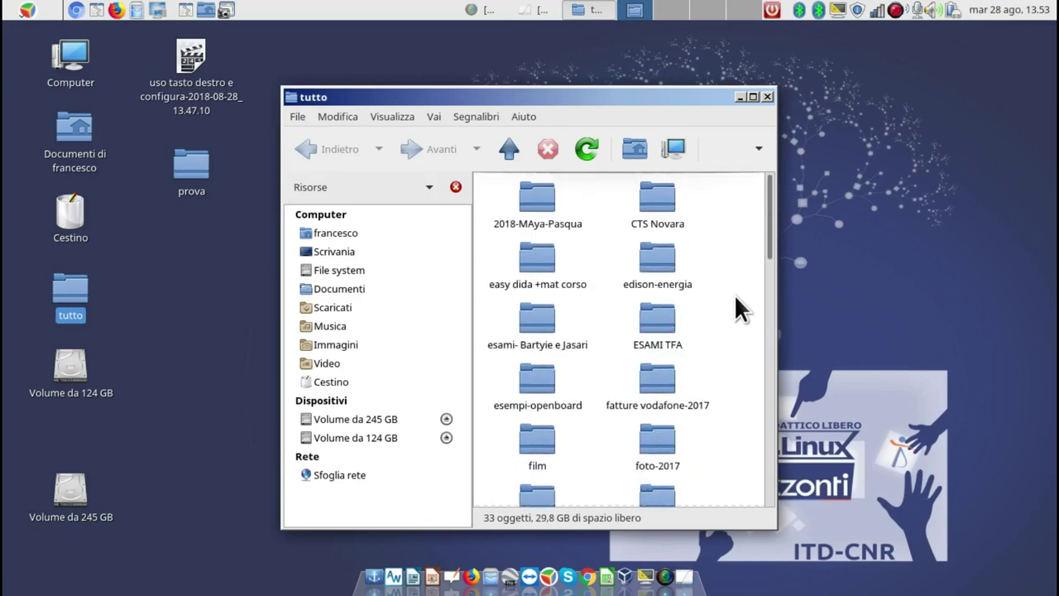
pyautogui.click(509, 147)
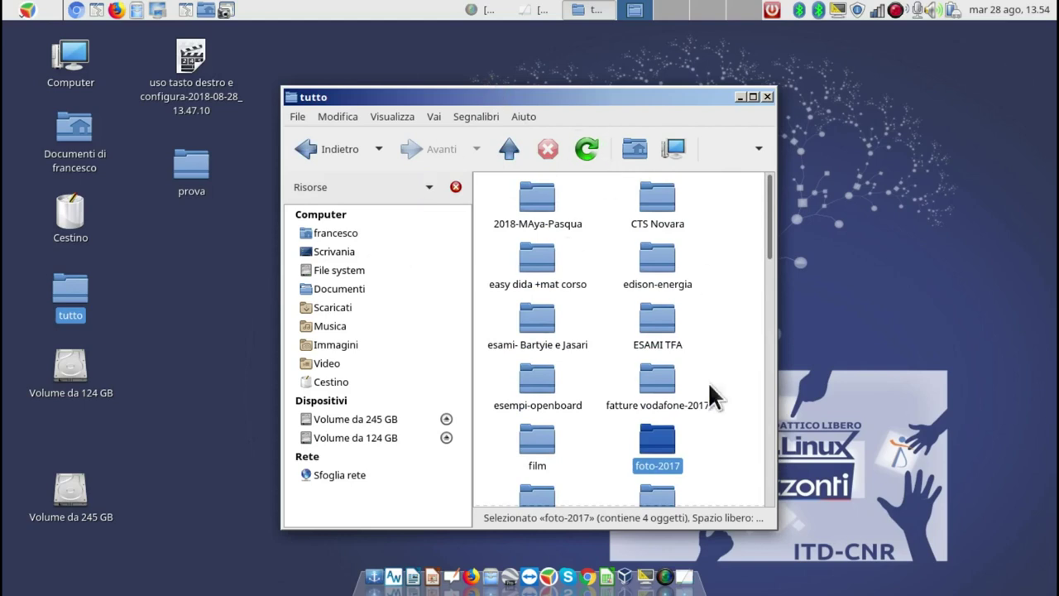
# Open foto-2017, then 2017-pompei, and move the folder window to the upper right.
pyautogui.doubleClick(657, 442)
pyautogui.doubleClick(664, 196)
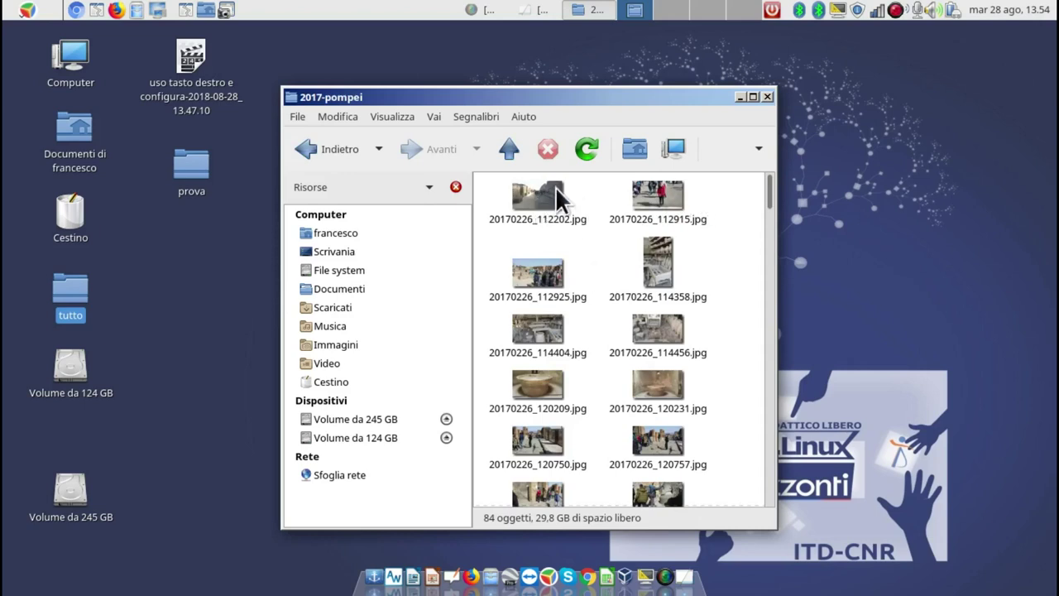
pyautogui.moveTo(618, 96); pyautogui.dragTo(708, 49)
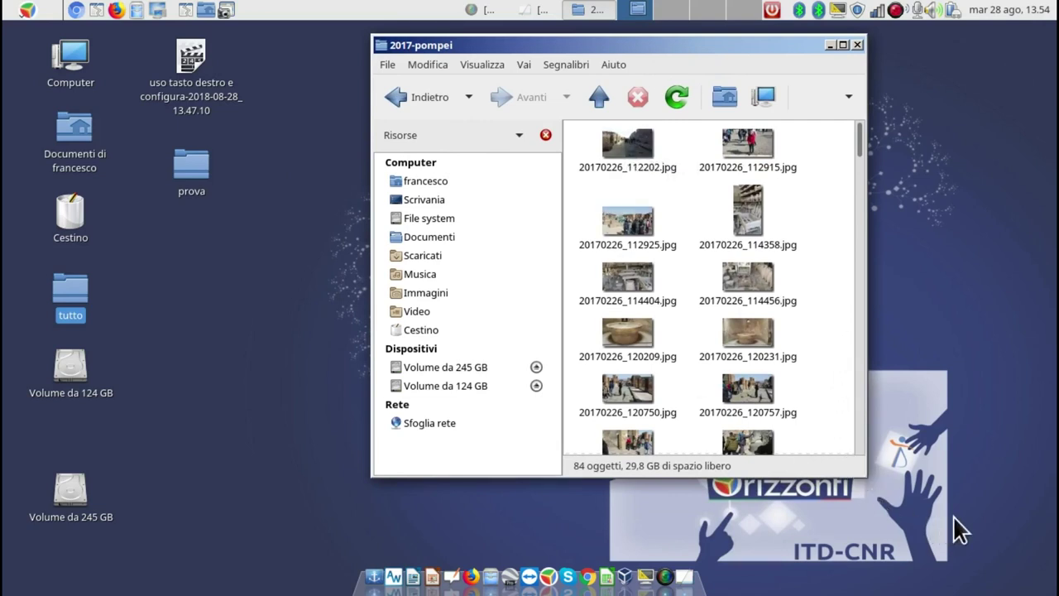
pyautogui.moveTo(743, 50); pyautogui.dragTo(825, 37)
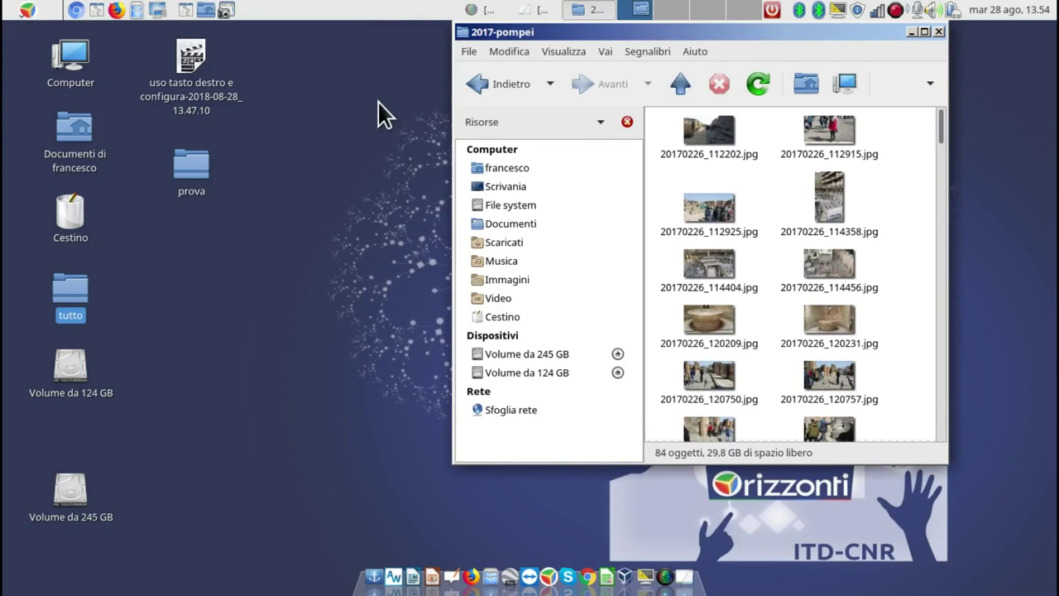
pyautogui.rightClick(711, 130)
pyautogui.click(773, 506)
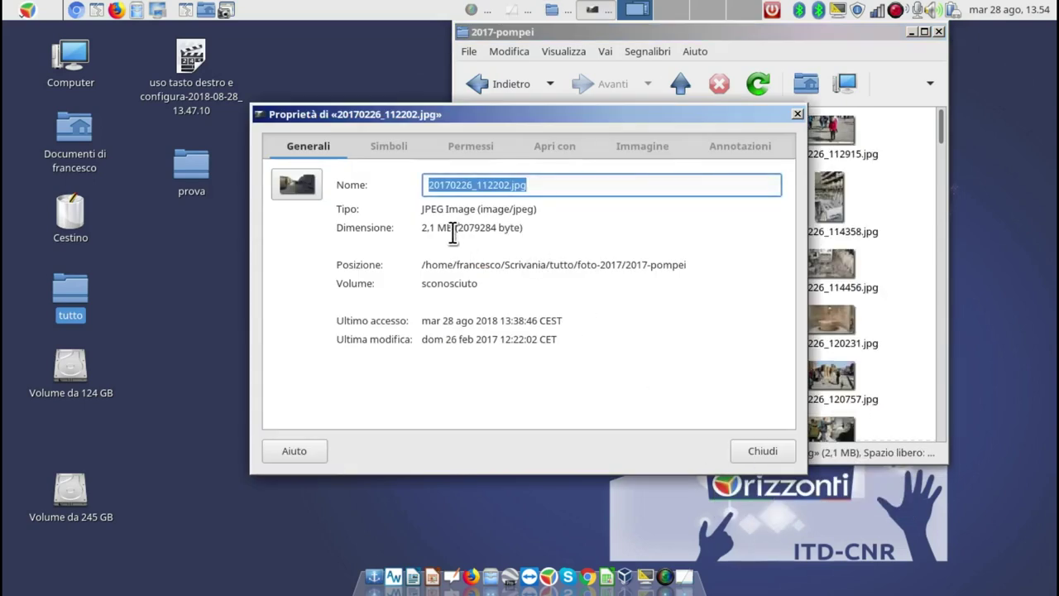
pyautogui.click(796, 114)
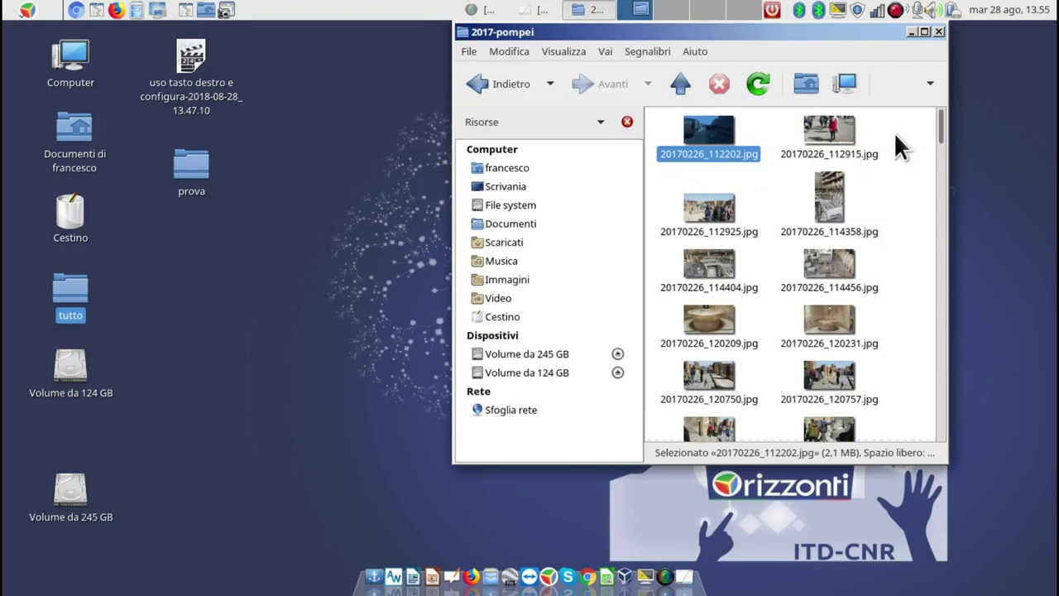
pyautogui.moveTo(883, 112); pyautogui.dragTo(806, 144)
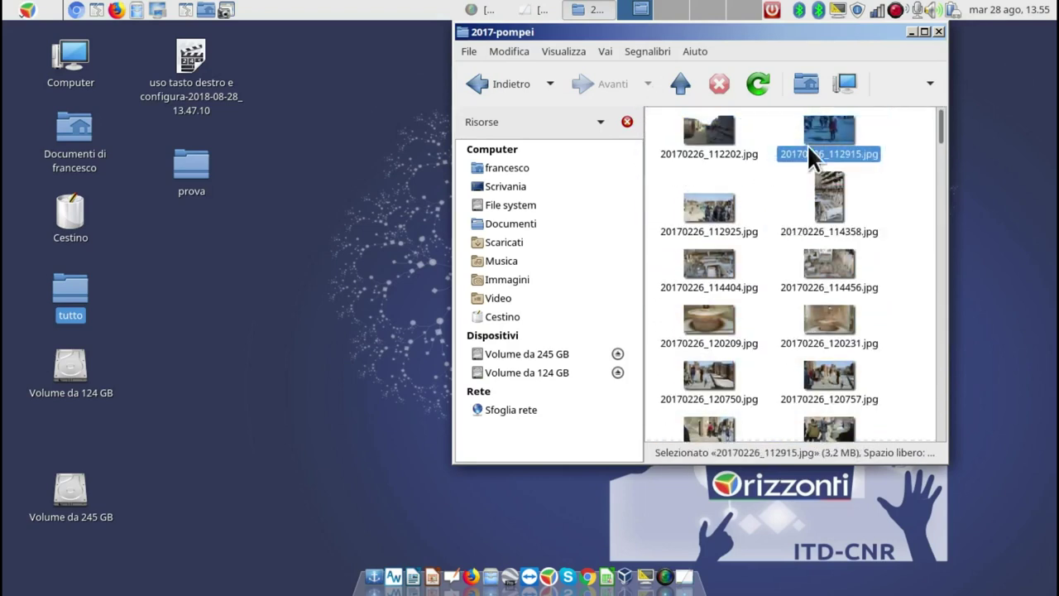
# Try resizing 20170226_112915.jpg to 1024x768, then close the resize window without resizing.
pyautogui.rightClick(817, 129)
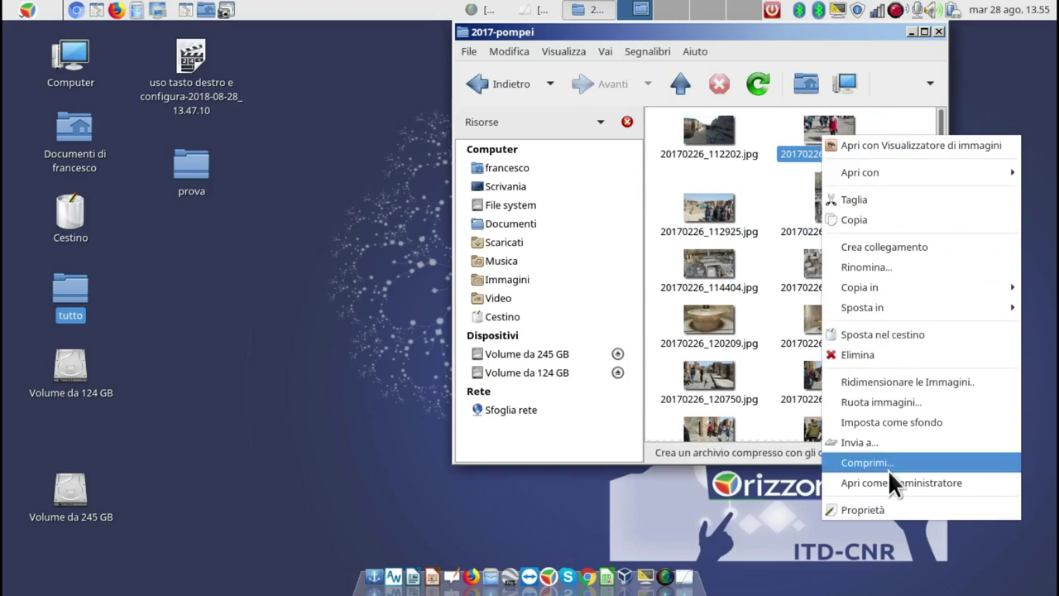
pyautogui.click(892, 381)
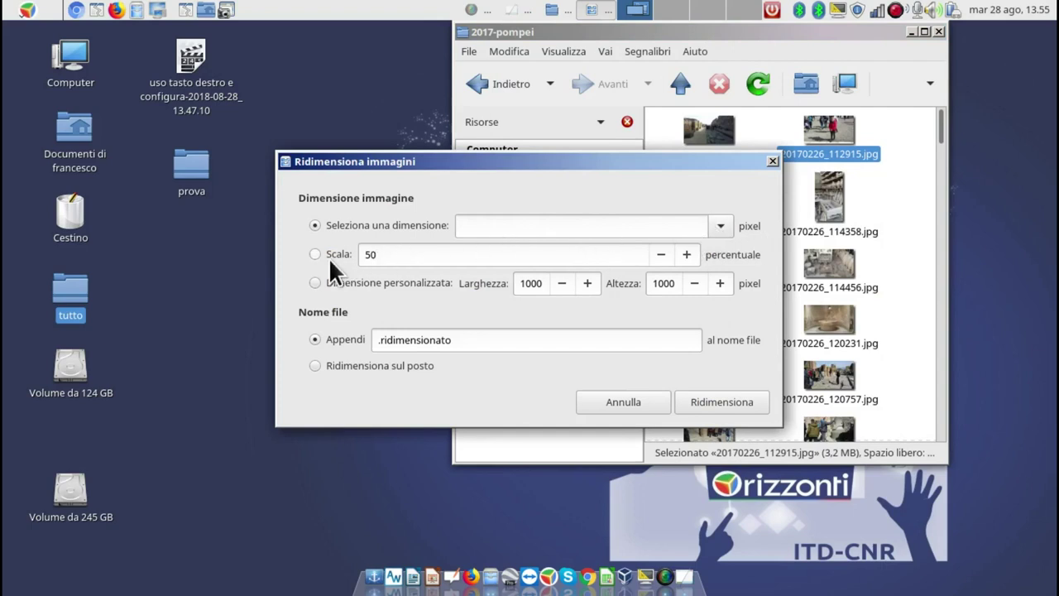
pyautogui.click(723, 225)
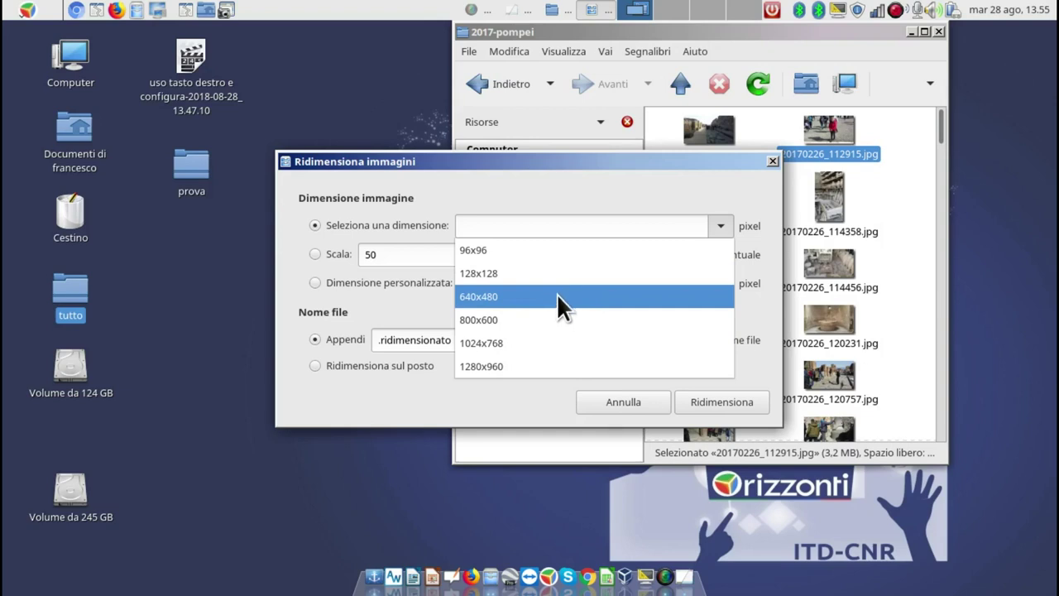
pyautogui.click(569, 343)
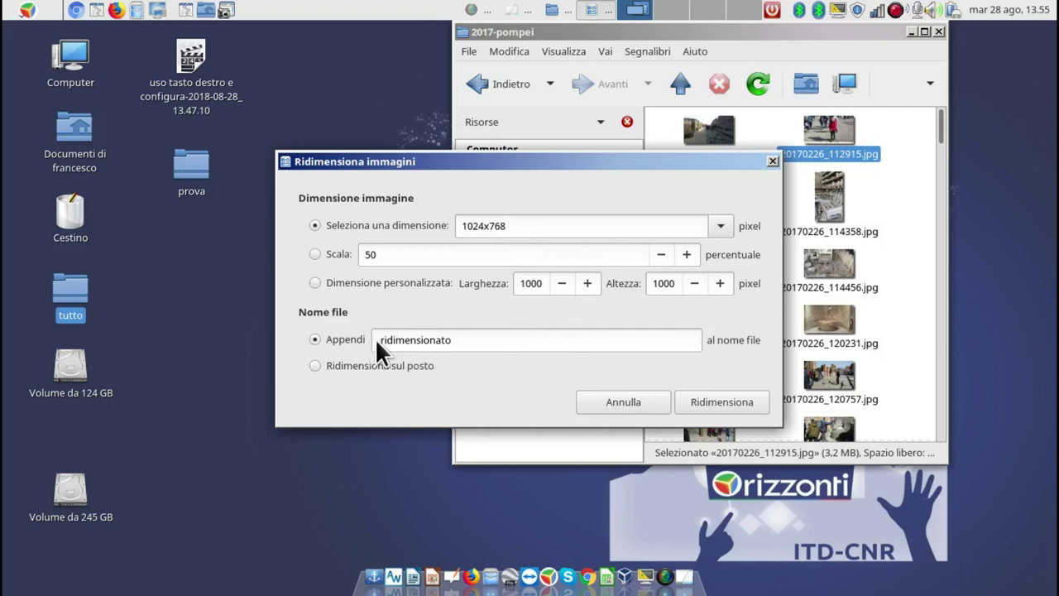
pyautogui.click(710, 398)
pyautogui.click(771, 161)
# Resize the first four selected photos to 1024x768 with Ridimensionare le Immagini.
pyautogui.moveTo(902, 112); pyautogui.dragTo(713, 225)
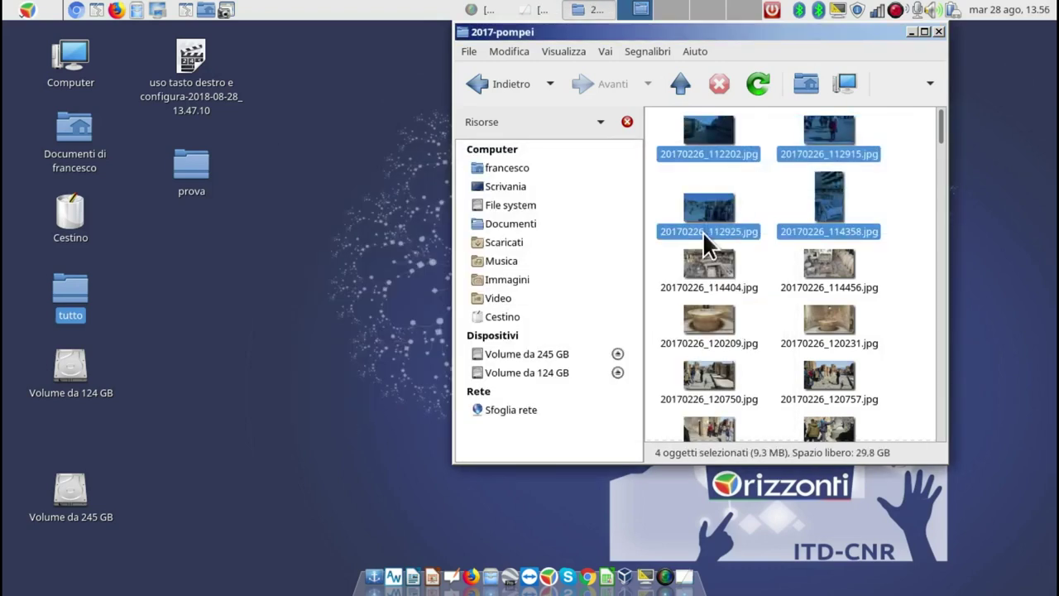
pyautogui.rightClick(716, 213)
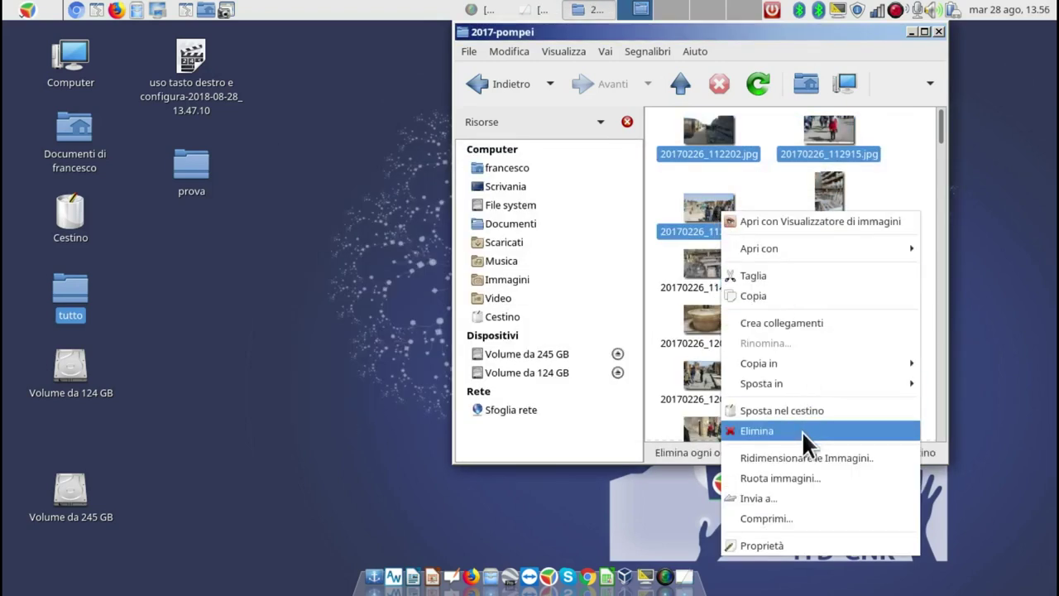
pyautogui.click(805, 455)
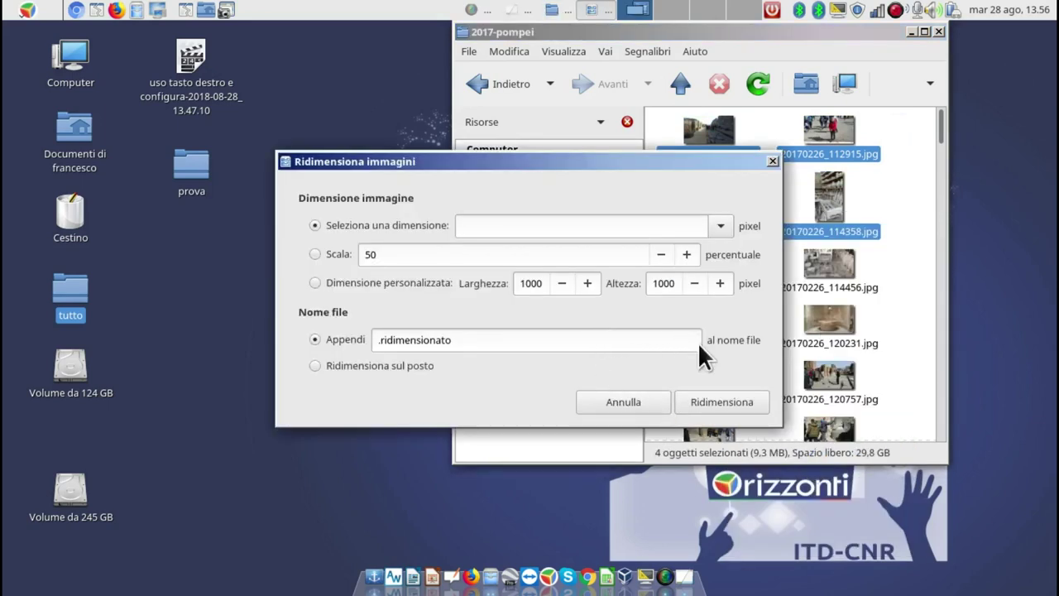
pyautogui.click(714, 225)
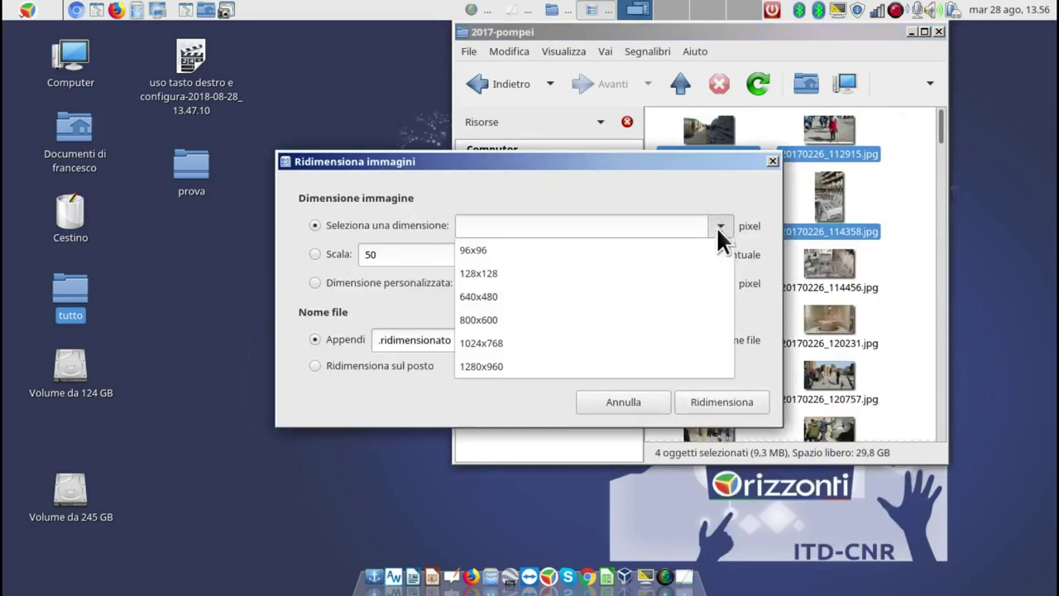
pyautogui.click(584, 344)
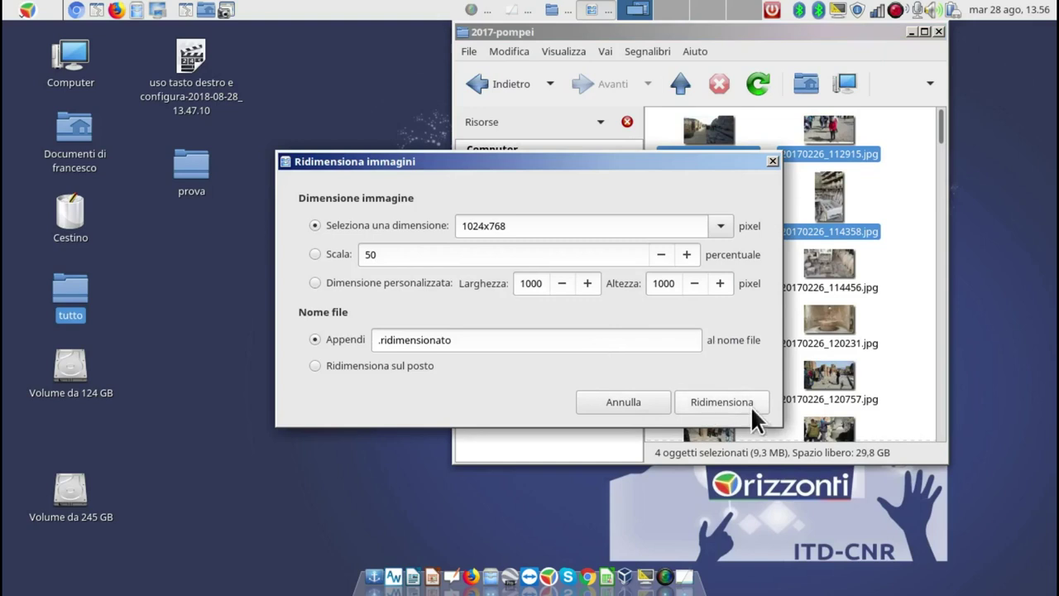
pyautogui.click(722, 402)
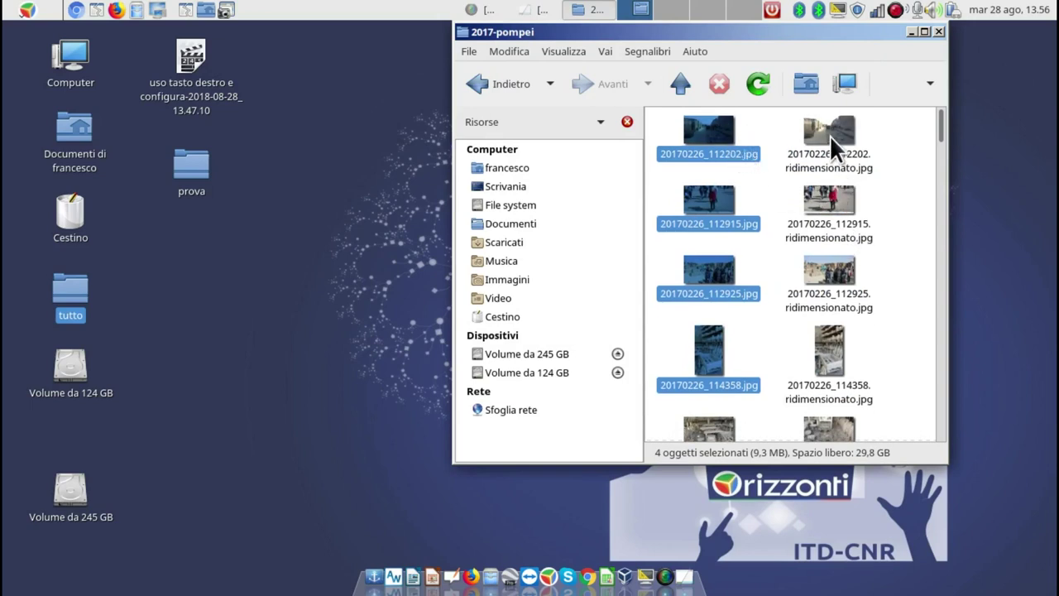
# Check the combined properties of the four photos, then the original 20170226_112202.jpg's size.
pyautogui.rightClick(705, 126)
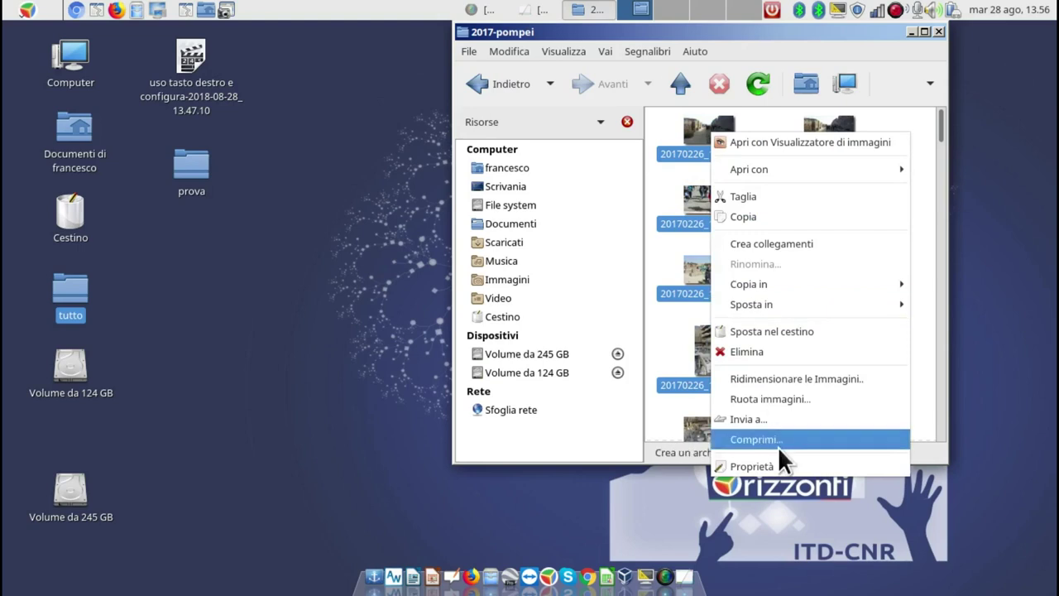
pyautogui.click(789, 463)
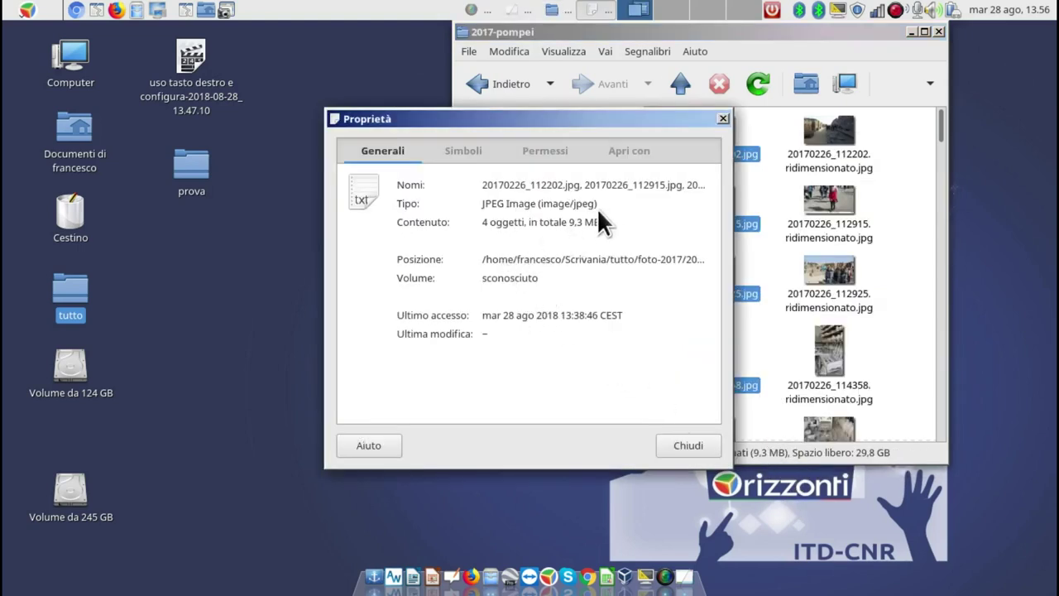
pyautogui.click(722, 118)
pyautogui.click(723, 129)
pyautogui.rightClick(716, 124)
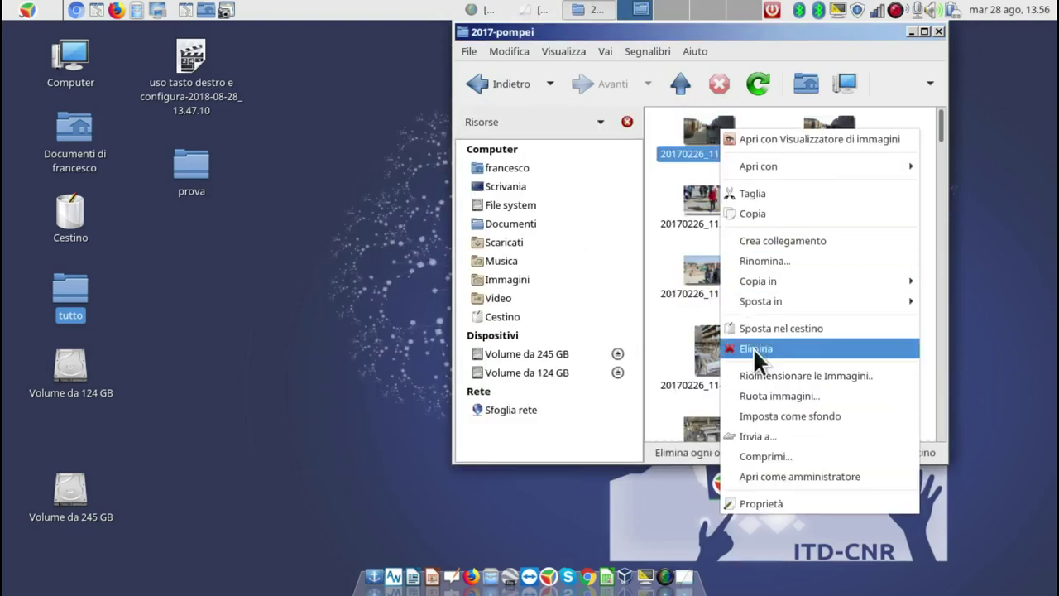
pyautogui.click(779, 501)
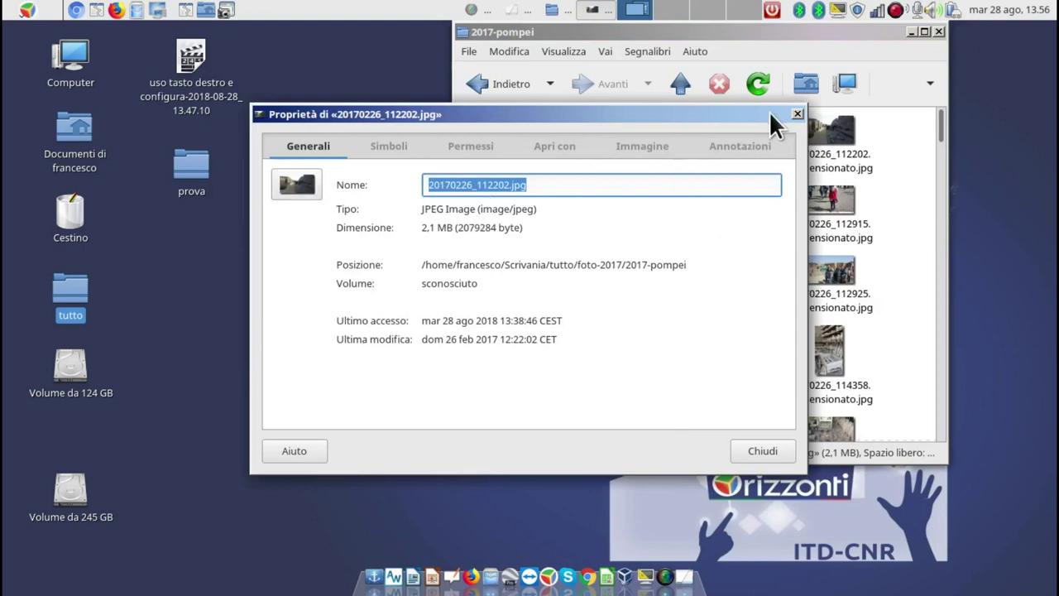
pyautogui.click(796, 114)
# Check the resized copy's size, then open the original 20170226_112202.jpg in the image viewer.
pyautogui.rightClick(823, 126)
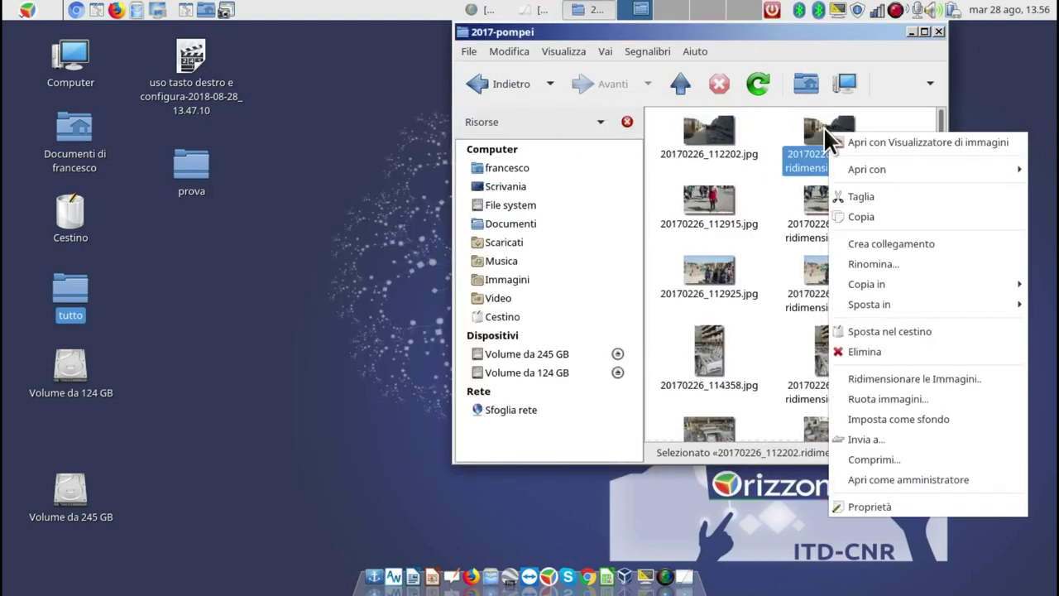
pyautogui.click(868, 507)
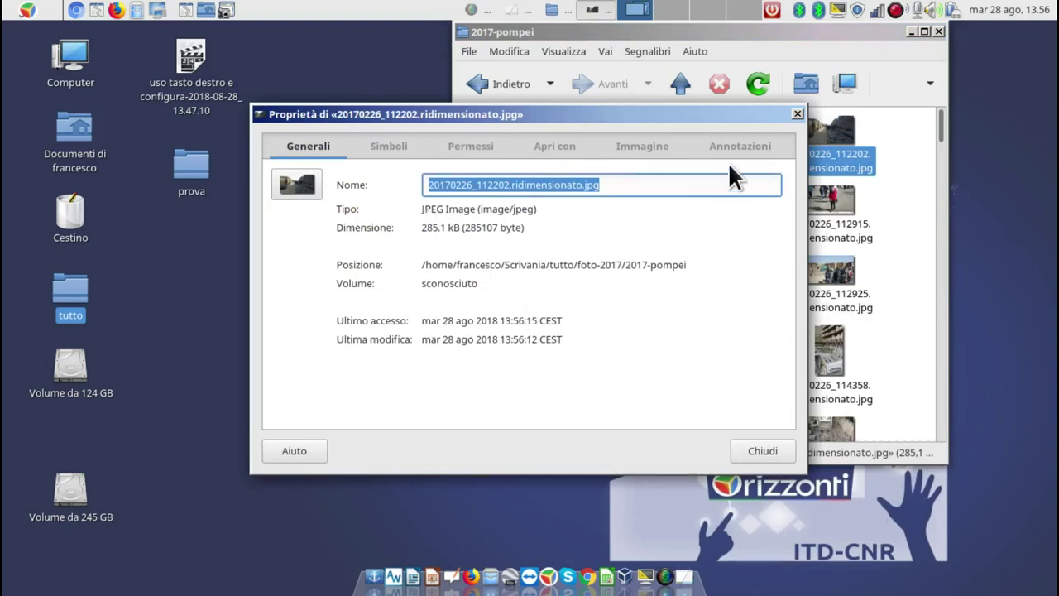
pyautogui.click(792, 114)
pyautogui.doubleClick(721, 128)
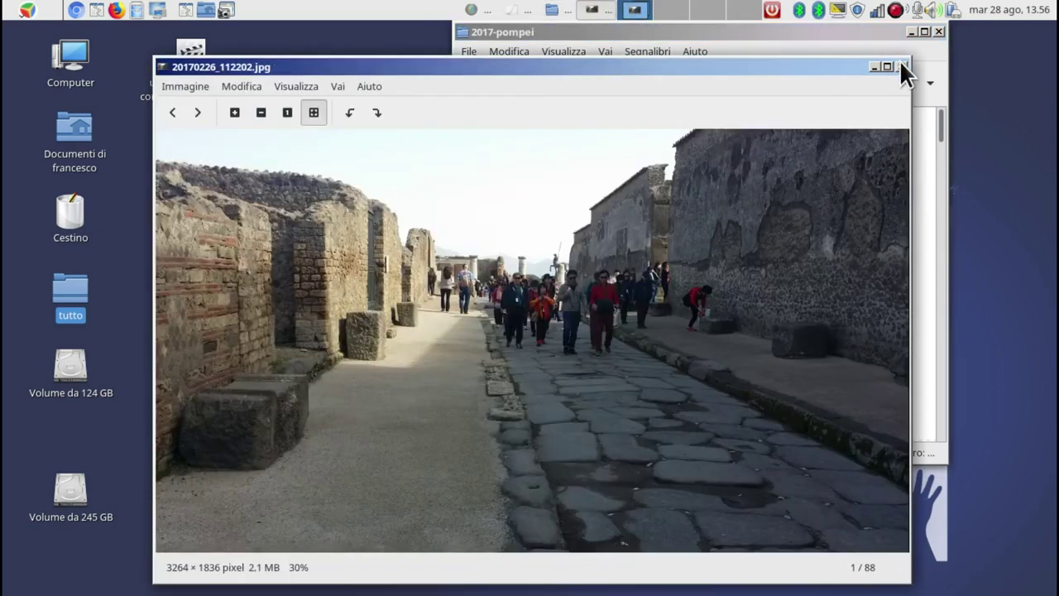
# View the original 3264×1836 photo, then the 1024×576 resized copy, maximized, closing each.
pyautogui.click(886, 66)
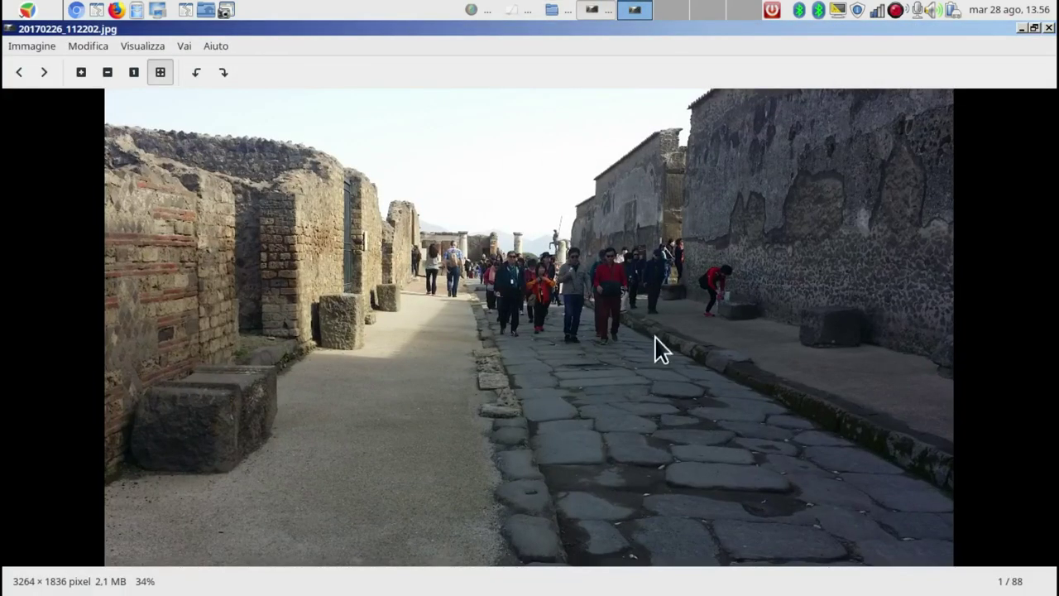
pyautogui.click(1047, 28)
pyautogui.doubleClick(845, 128)
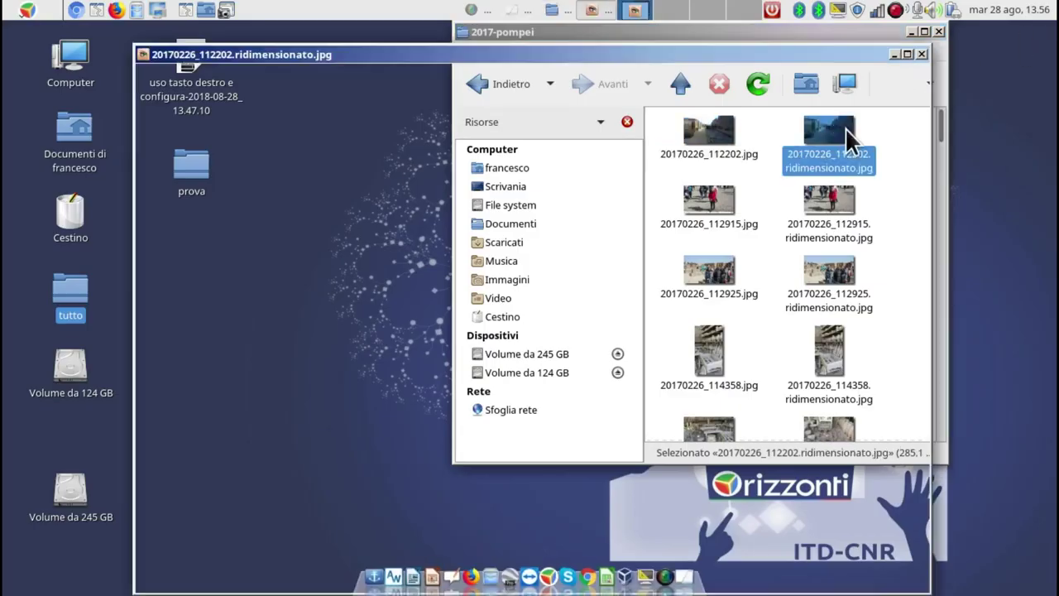
pyautogui.click(906, 54)
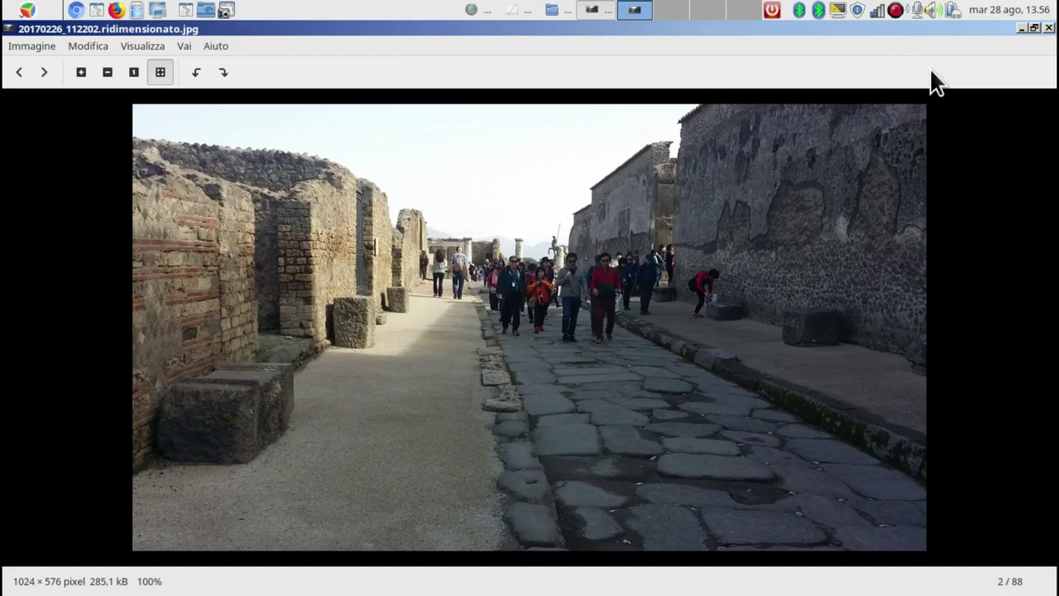
pyautogui.click(1048, 27)
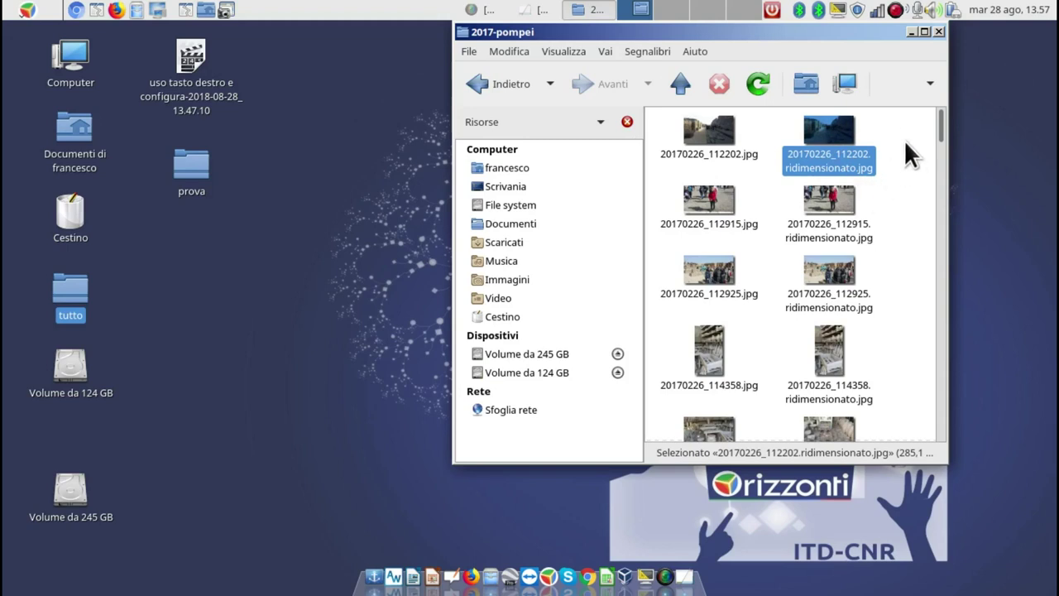
# Check the combined properties of the four .ridimensionato copies, 1.3 MB in total.
pyautogui.moveTo(874, 122); pyautogui.dragTo(817, 382)
pyautogui.rightClick(815, 354)
pyautogui.click(847, 358)
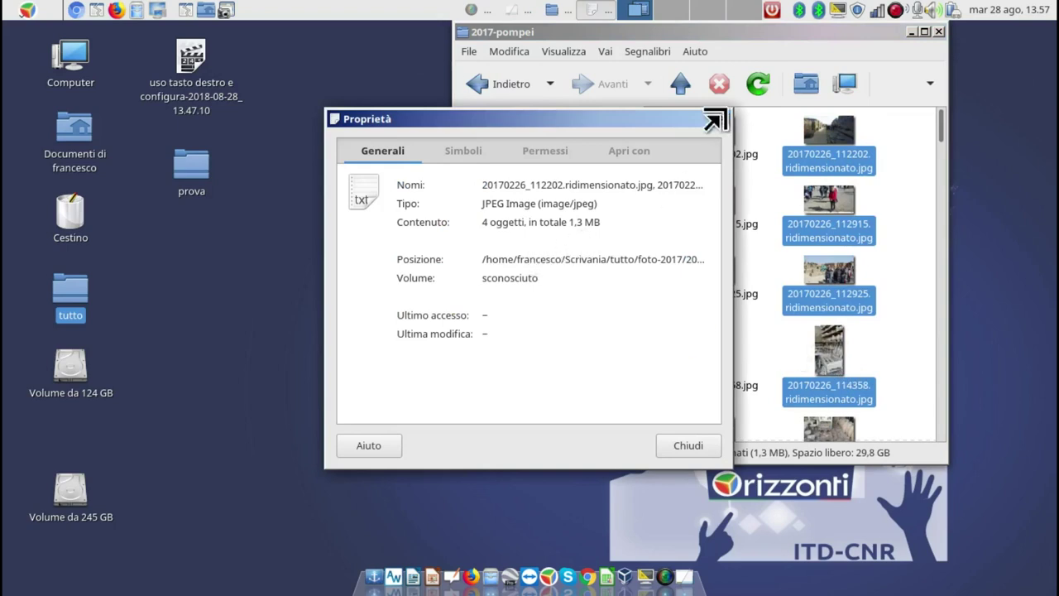
pyautogui.click(722, 118)
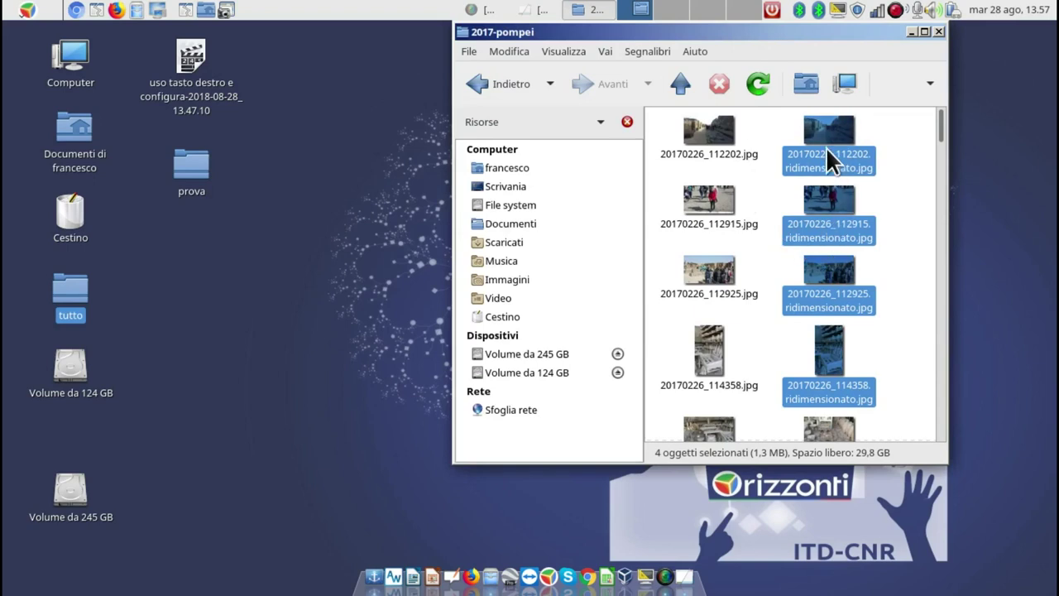
# Look at the Apri con options for 20170226_112202.jpg and dismiss the menu.
pyautogui.rightClick(710, 130)
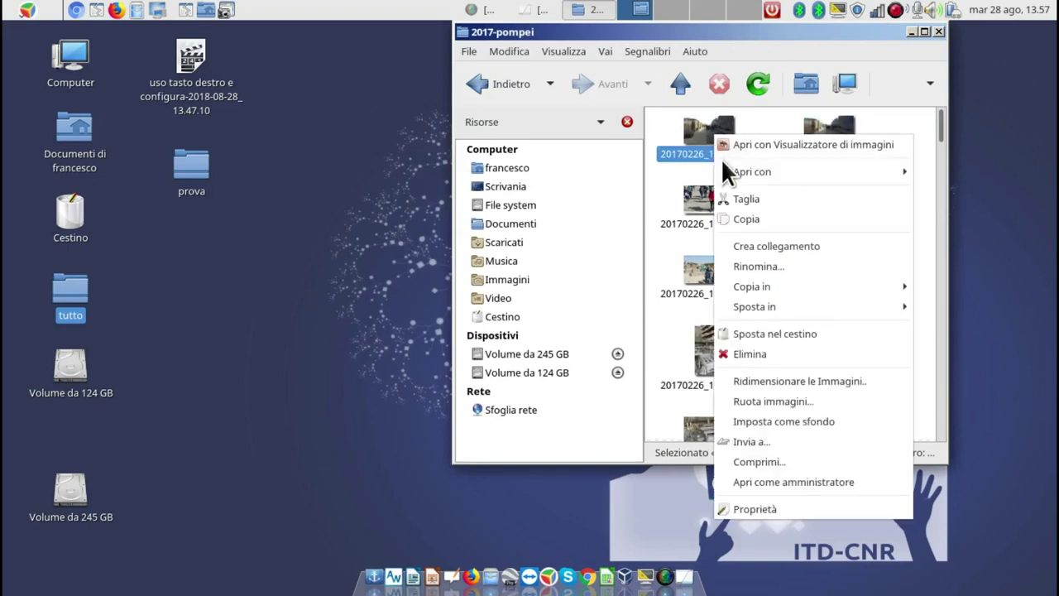
pyautogui.moveTo(730, 174)
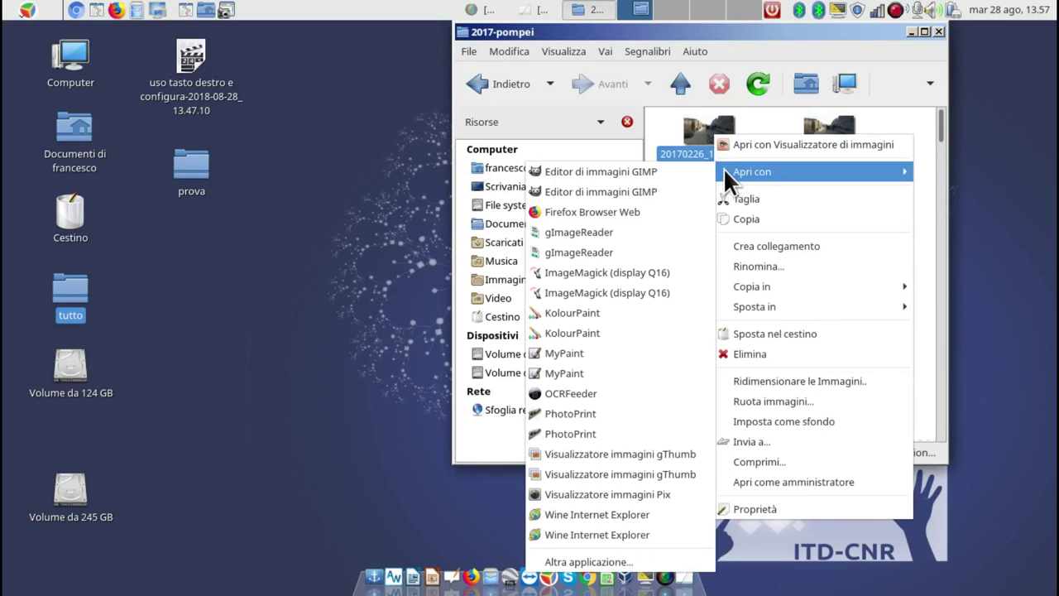
pyautogui.click(773, 120)
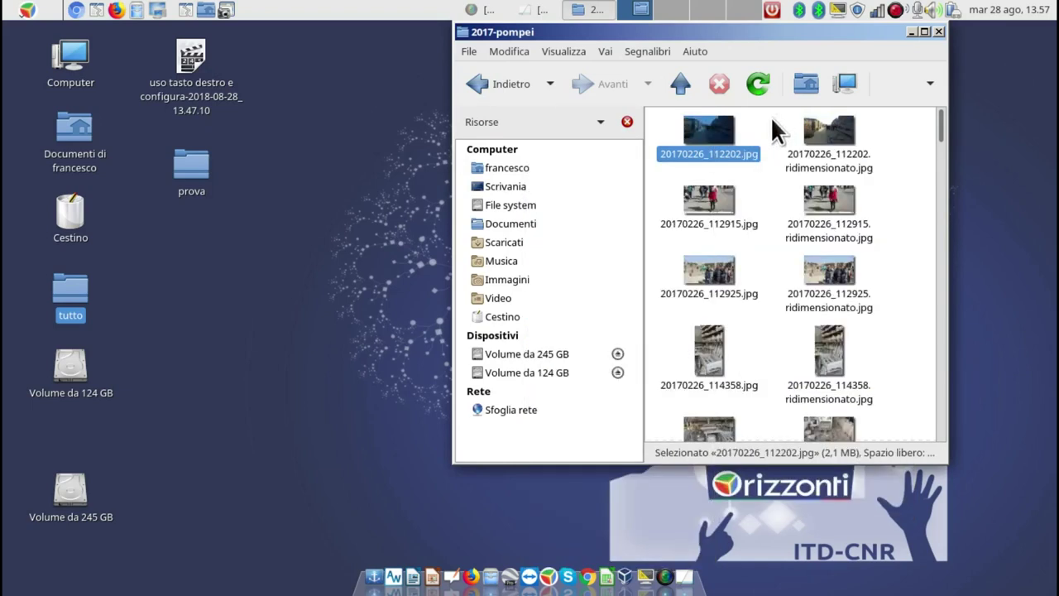
# Select all 88 photos and compress them into 2017-pompei.zip using the zip format.
pyautogui.moveTo(662, 118); pyautogui.dragTo(853, 453)
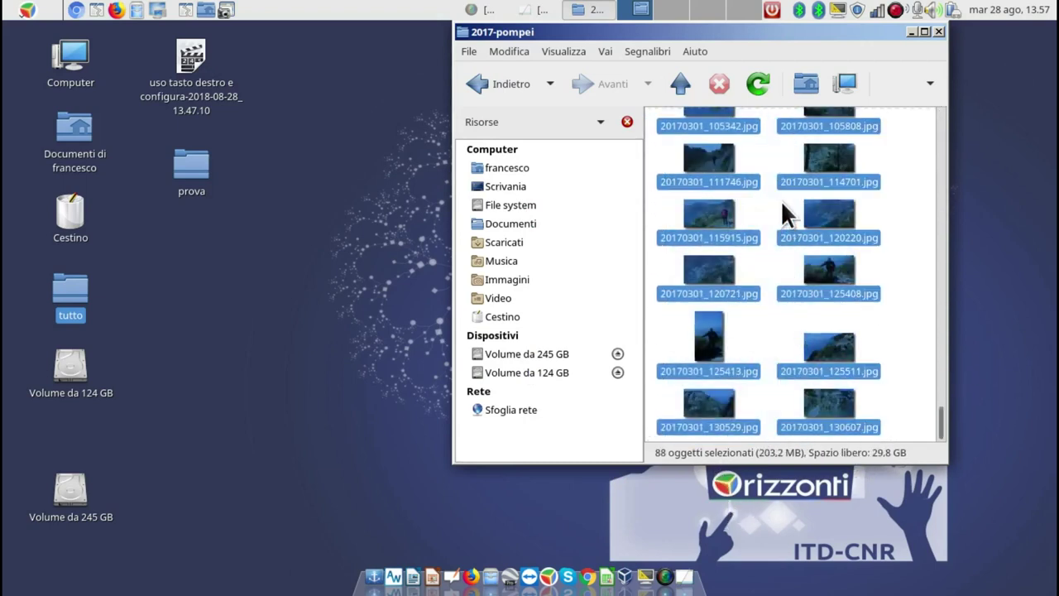
pyautogui.rightClick(812, 209)
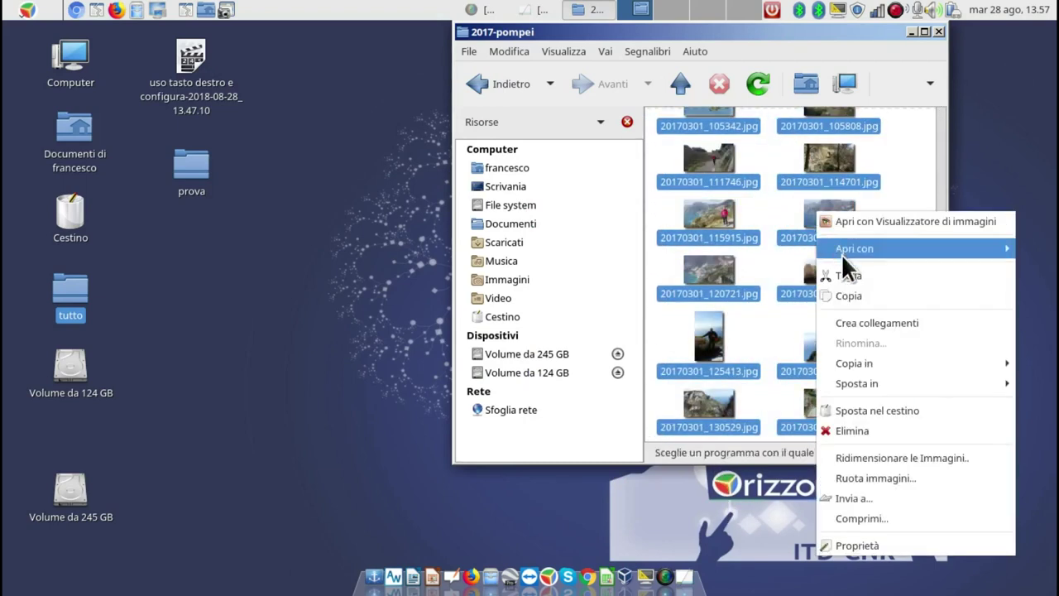
pyautogui.click(864, 514)
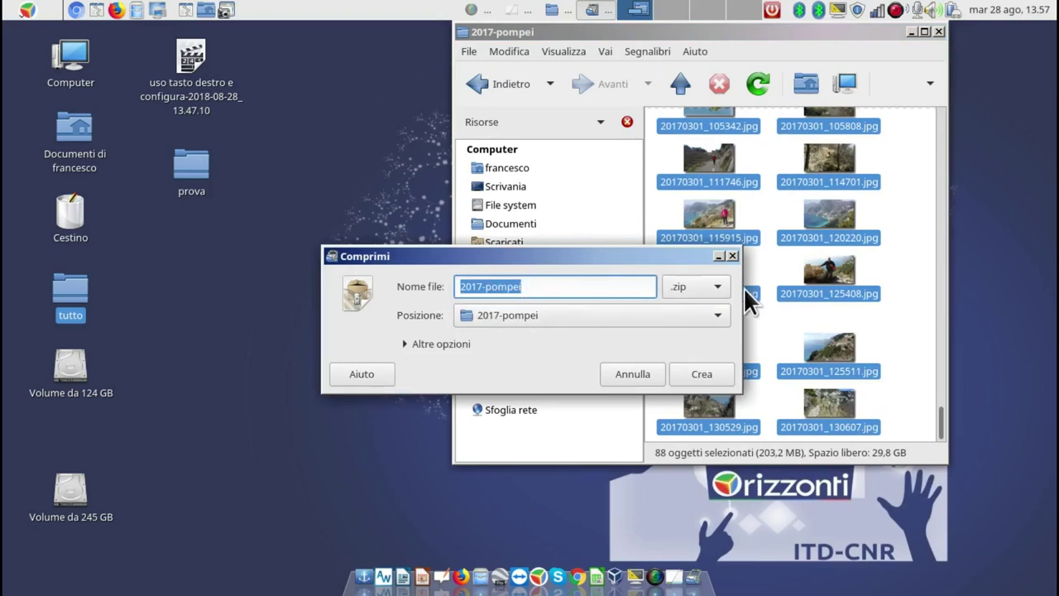
pyautogui.click(718, 287)
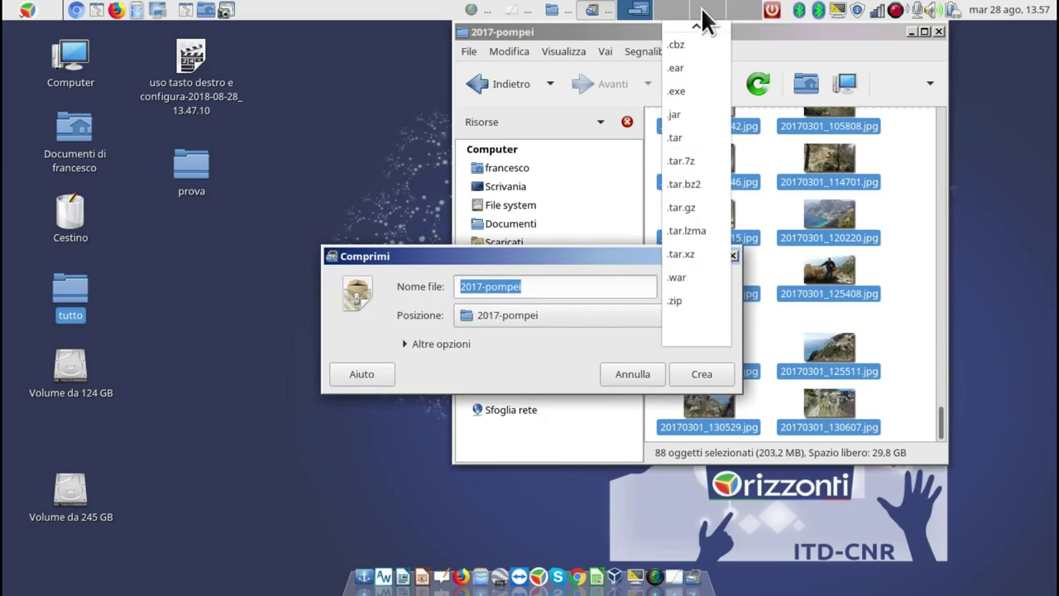
pyautogui.click(689, 300)
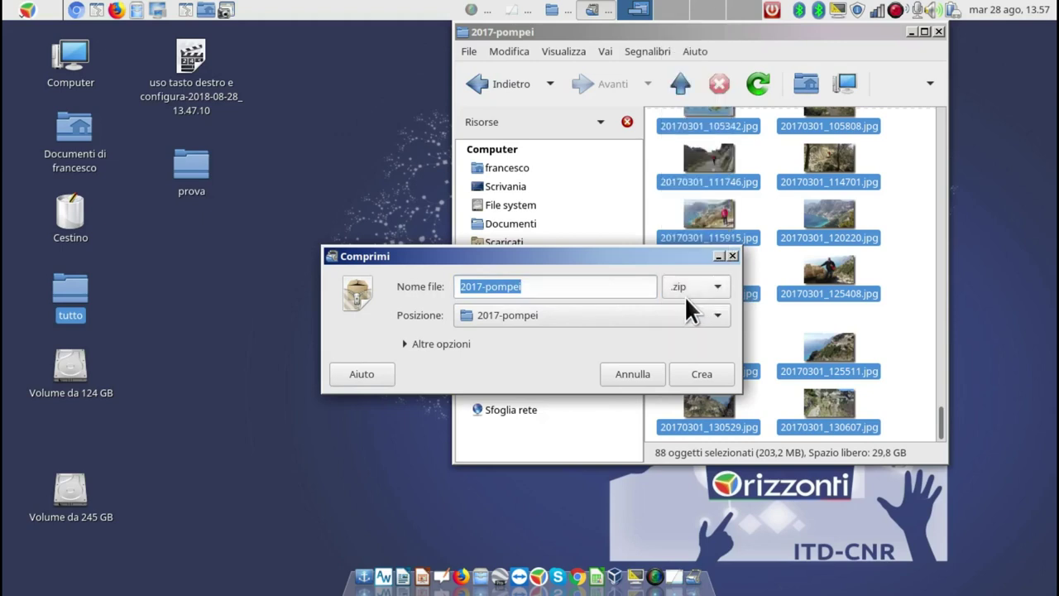
pyautogui.click(715, 374)
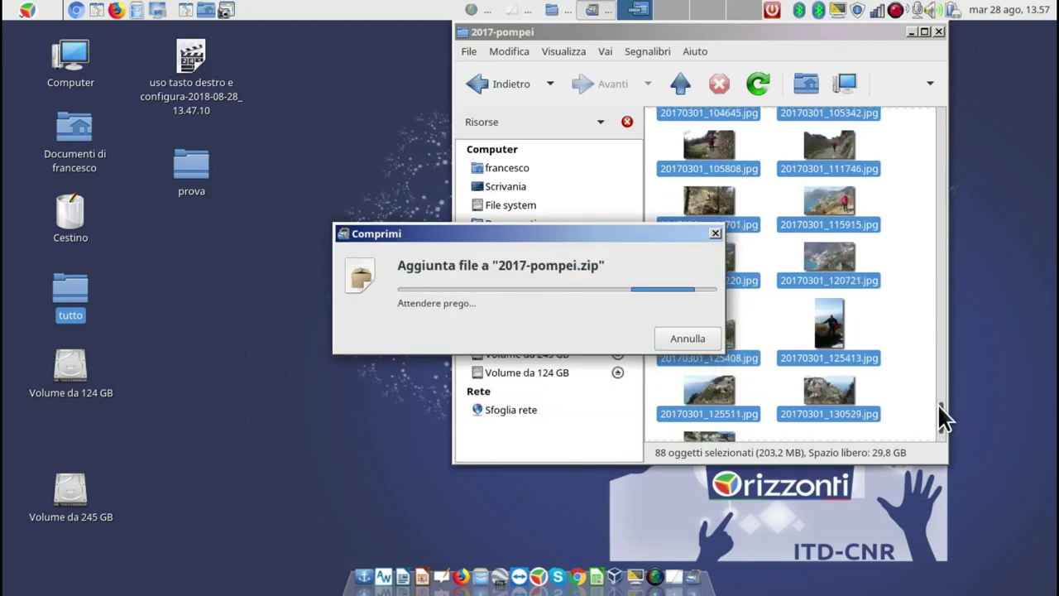
pyautogui.moveTo(938, 409); pyautogui.dragTo(917, 83)
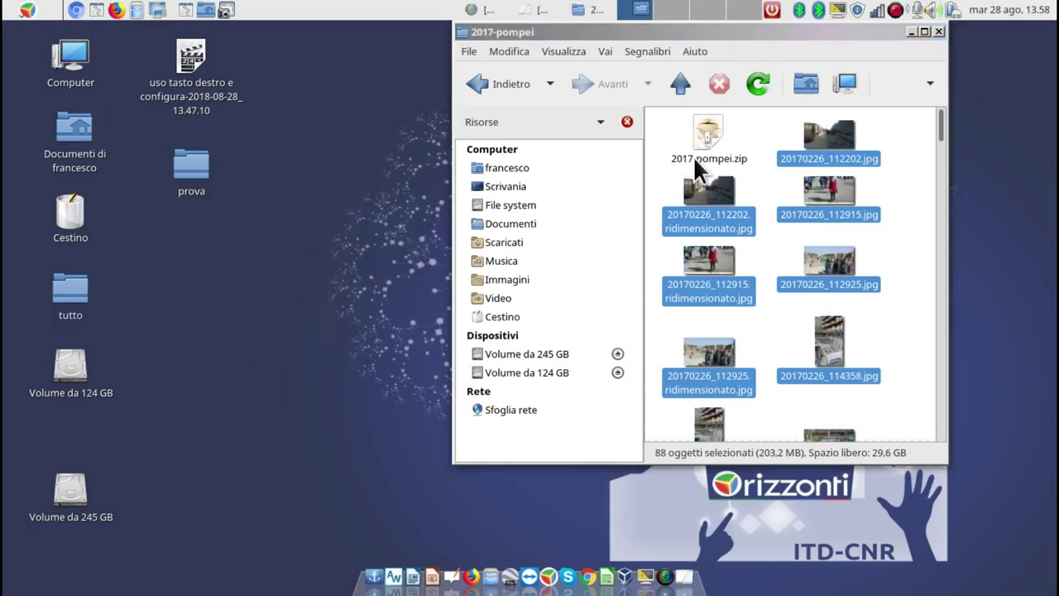
pyautogui.rightClick(706, 118)
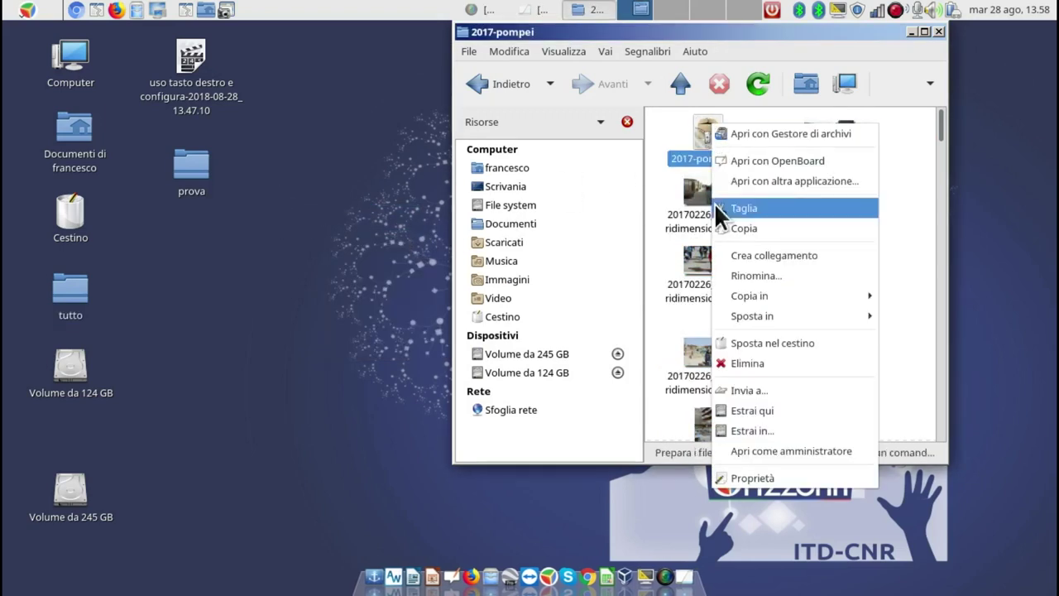
pyautogui.click(822, 477)
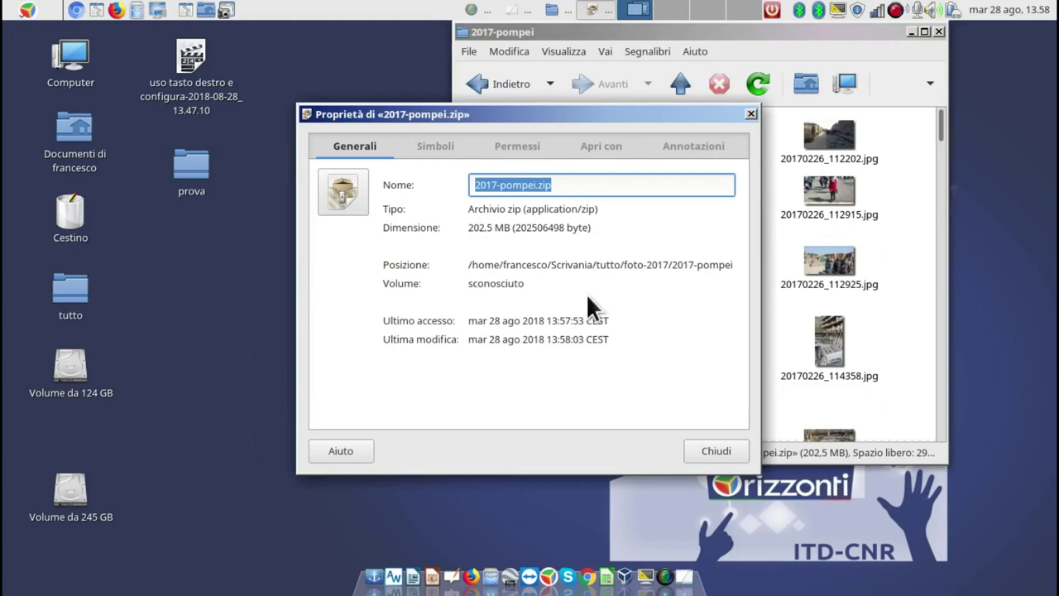
pyautogui.click(750, 114)
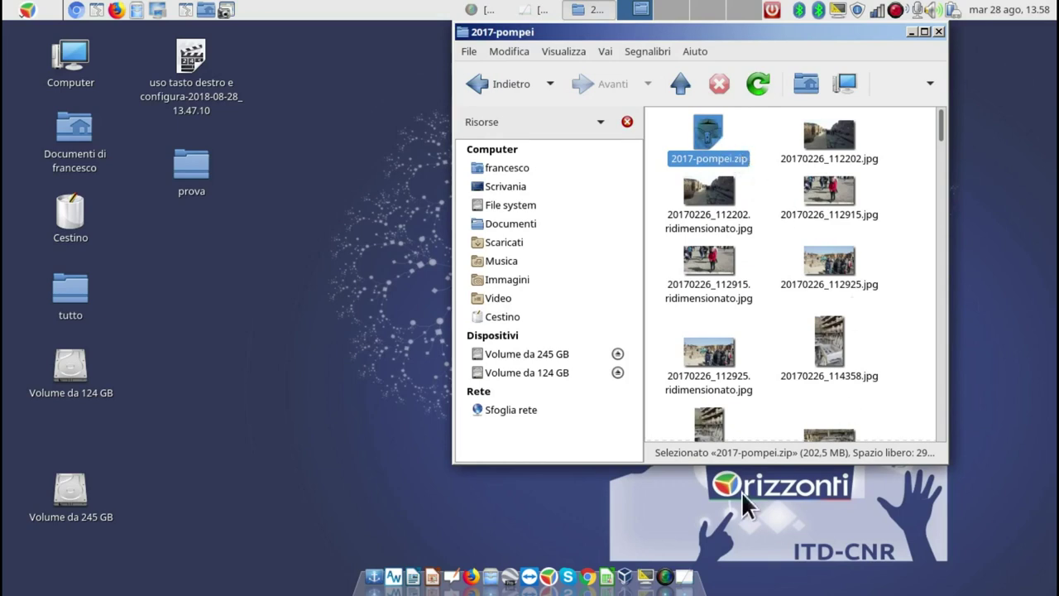
# Select all 88 photos including 20170226_112202.jpg, start Comprimi, and expand Altre opzioni.
pyautogui.rightClick(712, 260)
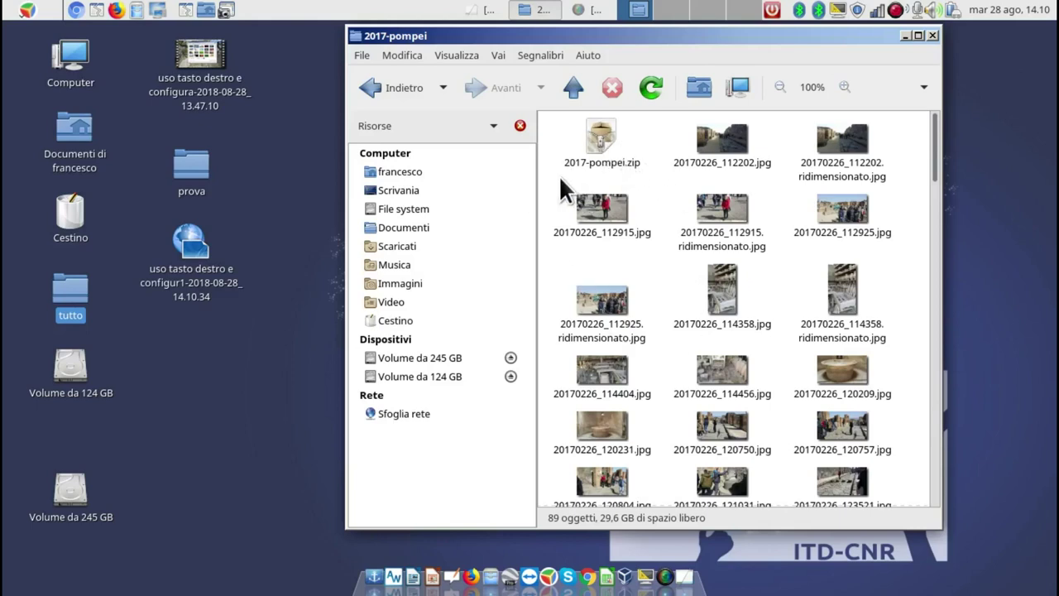
pyautogui.moveTo(556, 175); pyautogui.dragTo(893, 495)
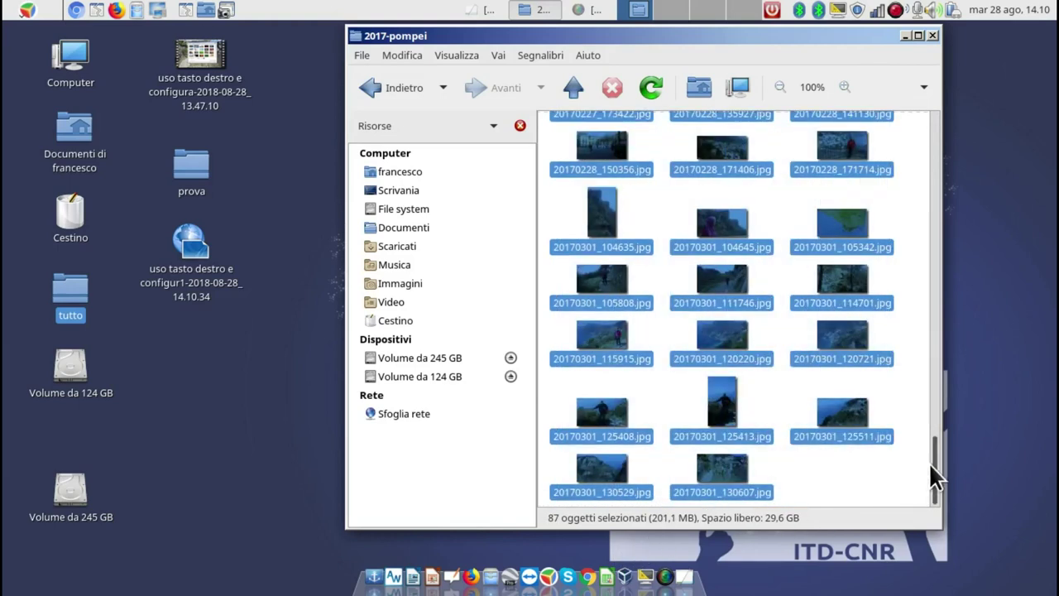
pyautogui.moveTo(932, 457); pyautogui.dragTo(948, 78)
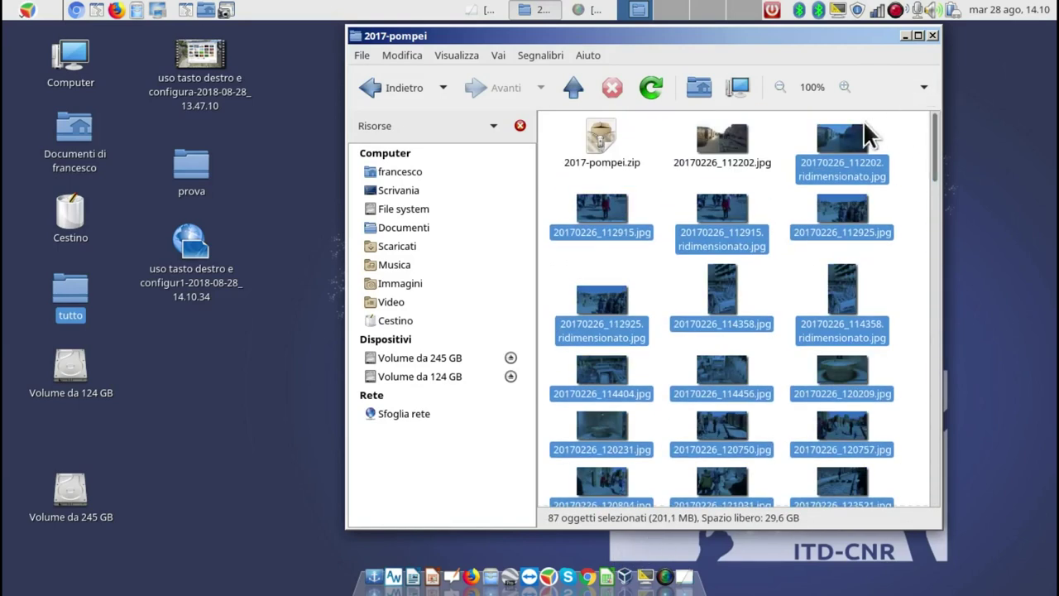
pyautogui.keyDown('ctrl'); pyautogui.click(721, 145); pyautogui.keyUp('ctrl')
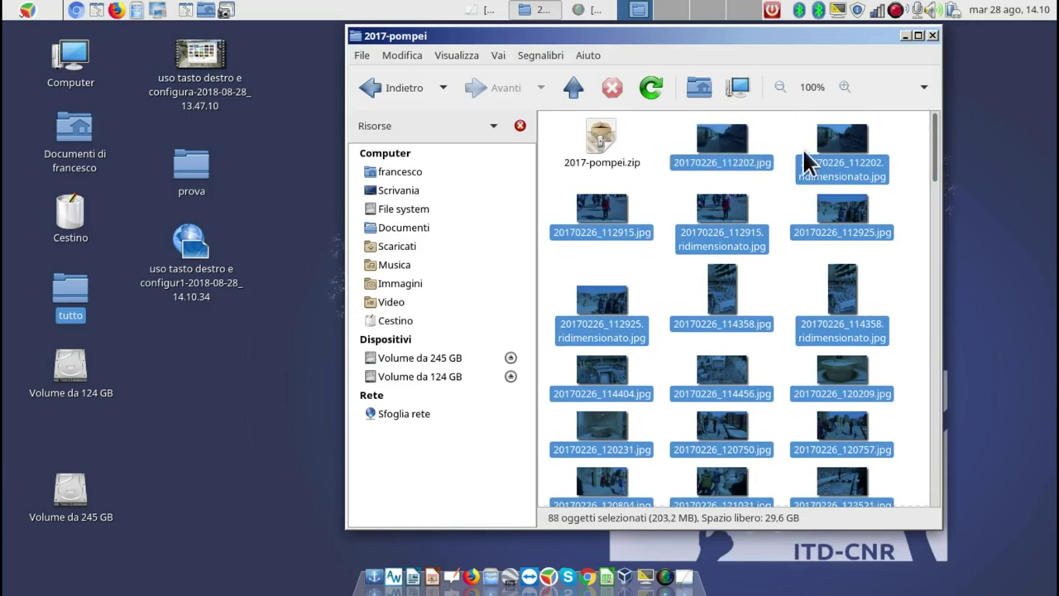
pyautogui.rightClick(720, 153)
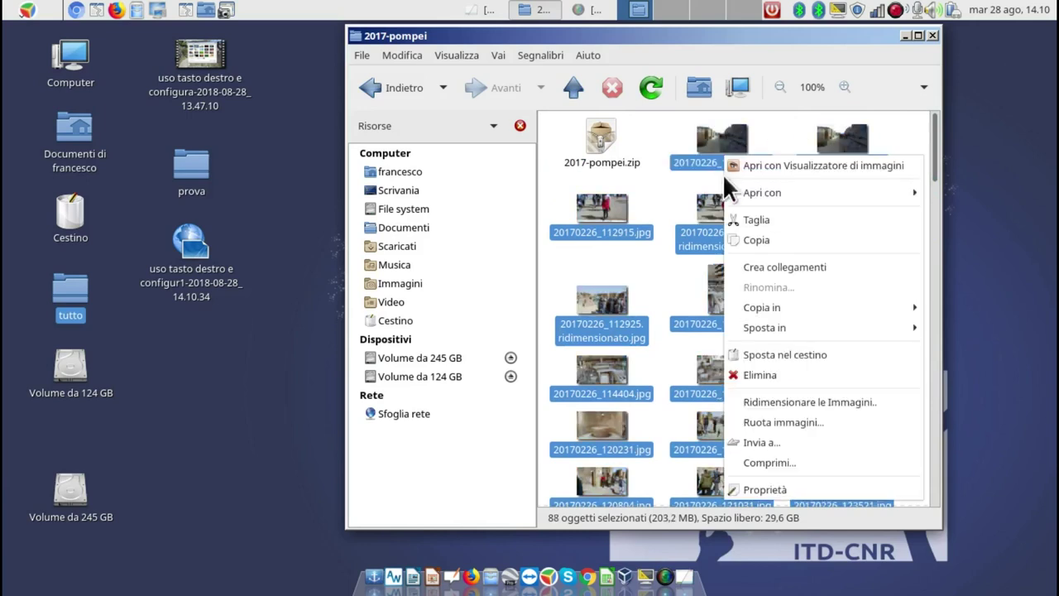
pyautogui.click(787, 461)
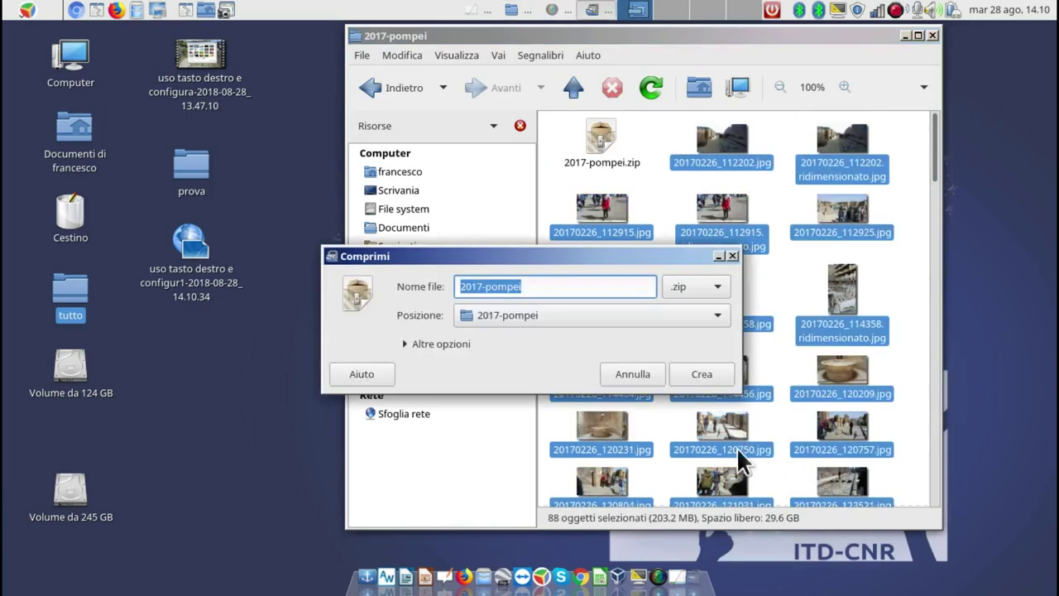
pyautogui.click(415, 344)
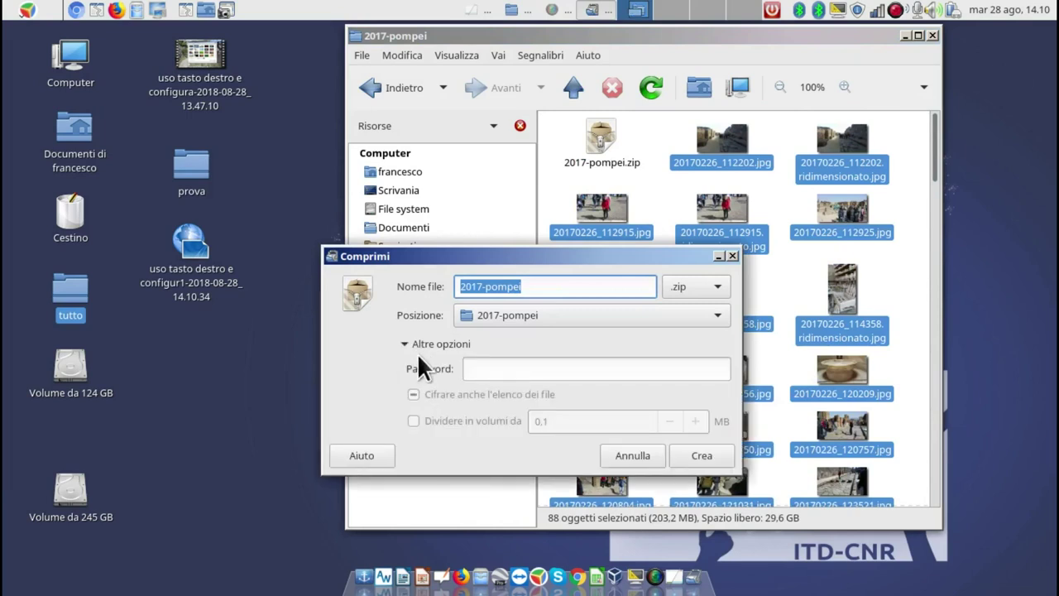
# Enter an archive password and decline overwriting the existing 2017-pompei.zip.
pyautogui.click(523, 370)
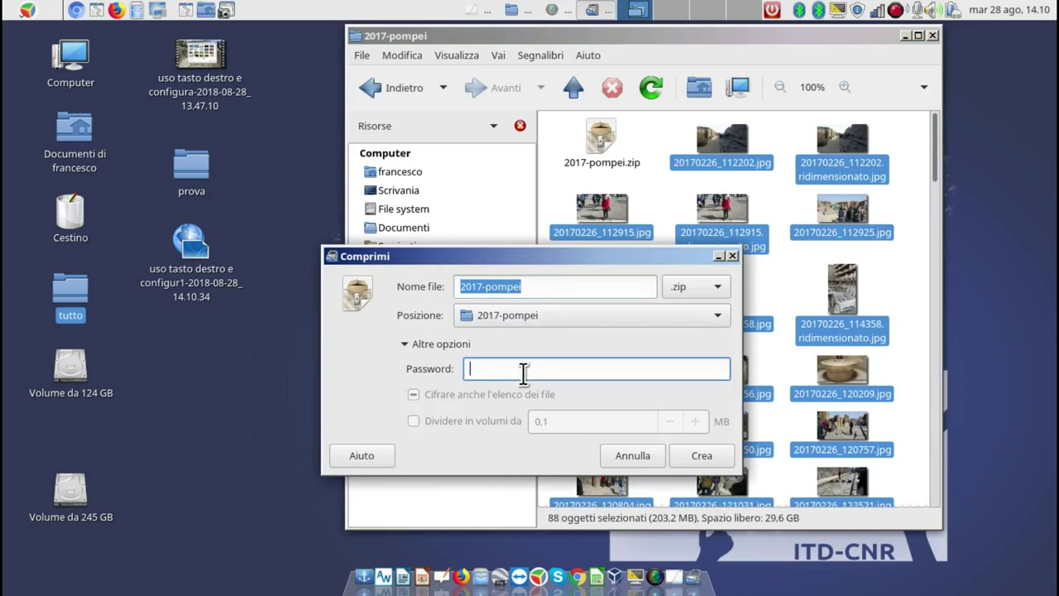
pyautogui.write('123456')
pyautogui.click(701, 450)
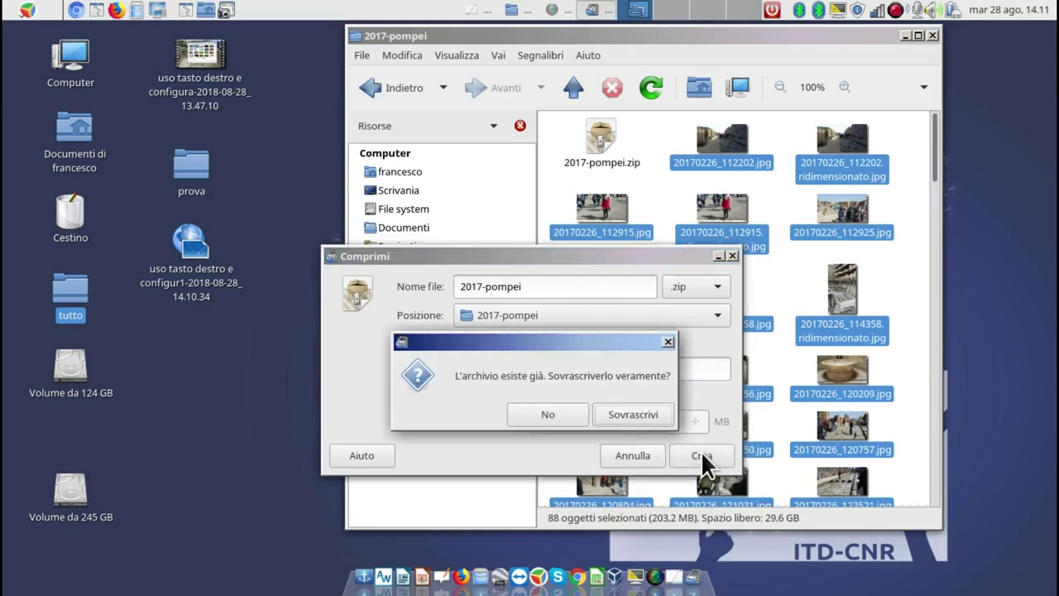
pyautogui.click(552, 414)
# Rename the archive to 2017-pompei-con-pssw and create it.
pyautogui.click(548, 289)
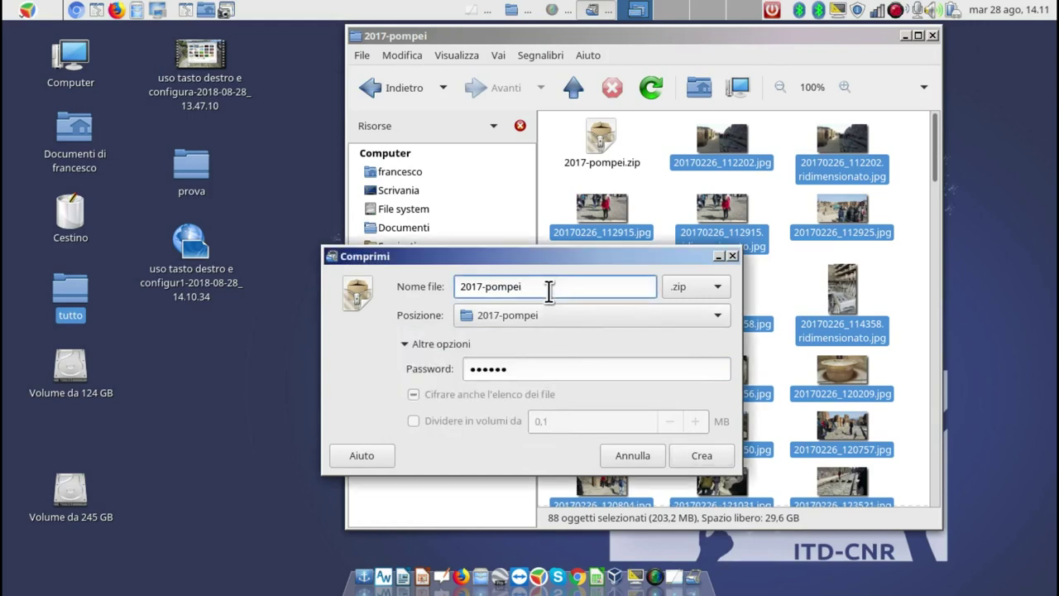
pyautogui.write('-cxon')
pyautogui.press('BackSpace')
pyautogui.press('BackSpace')
pyautogui.press('BackSpace')
pyautogui.write('on pssw')
pyautogui.click(542, 286)
pyautogui.click(701, 453)
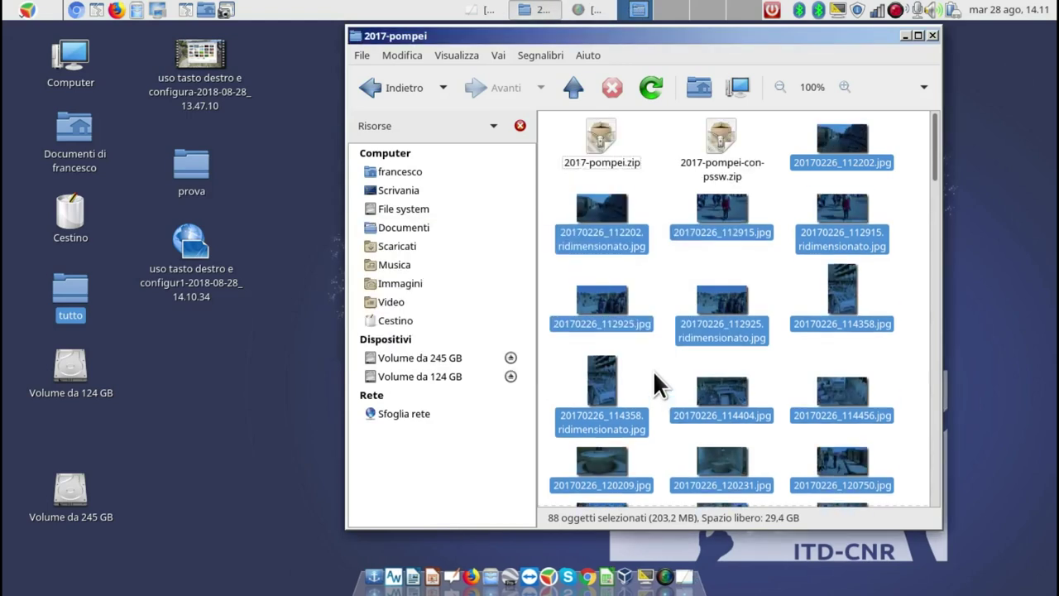
# Inspect 2017-pompei.zip and 2017-pompei-con-pssw.zip in Engrampa, confirming 88 photos in each.
pyautogui.doubleClick(601, 137)
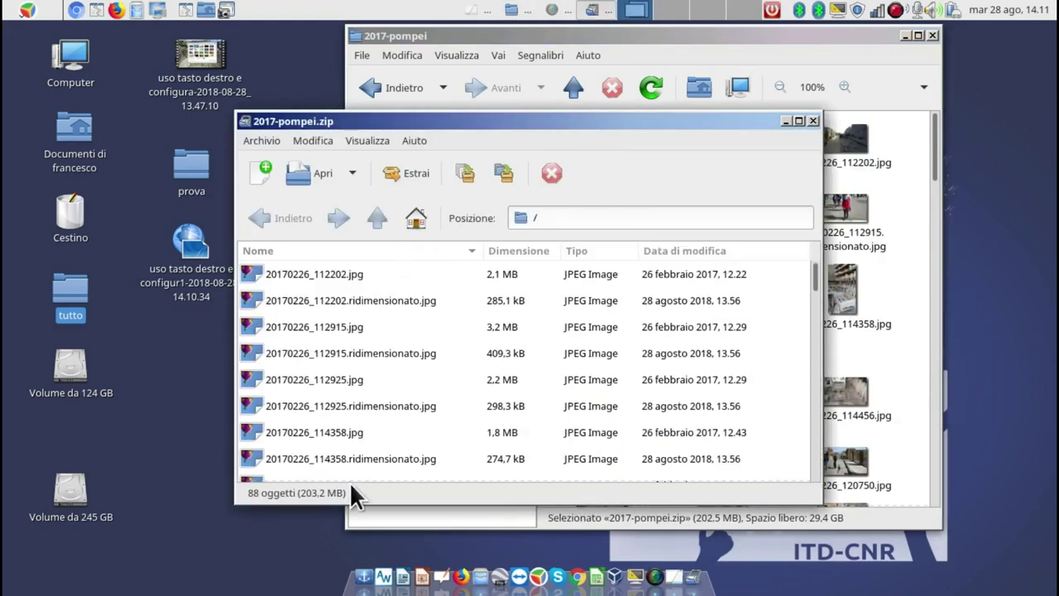
pyautogui.scroll(-3, 389, 273)
pyautogui.scroll(3, 391, 291)
pyautogui.click(812, 121)
pyautogui.doubleClick(713, 129)
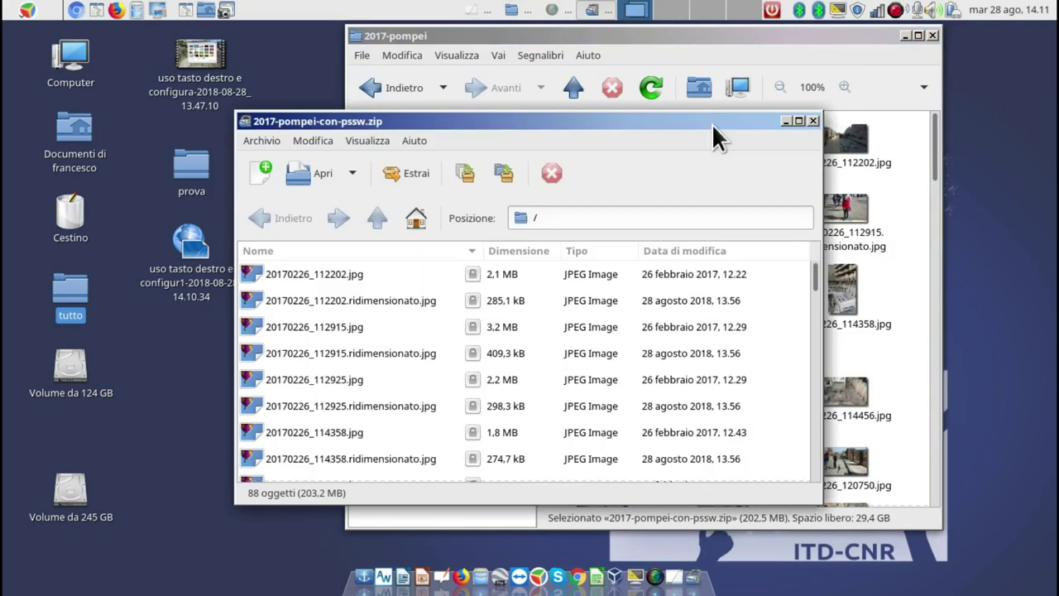
pyautogui.click(812, 120)
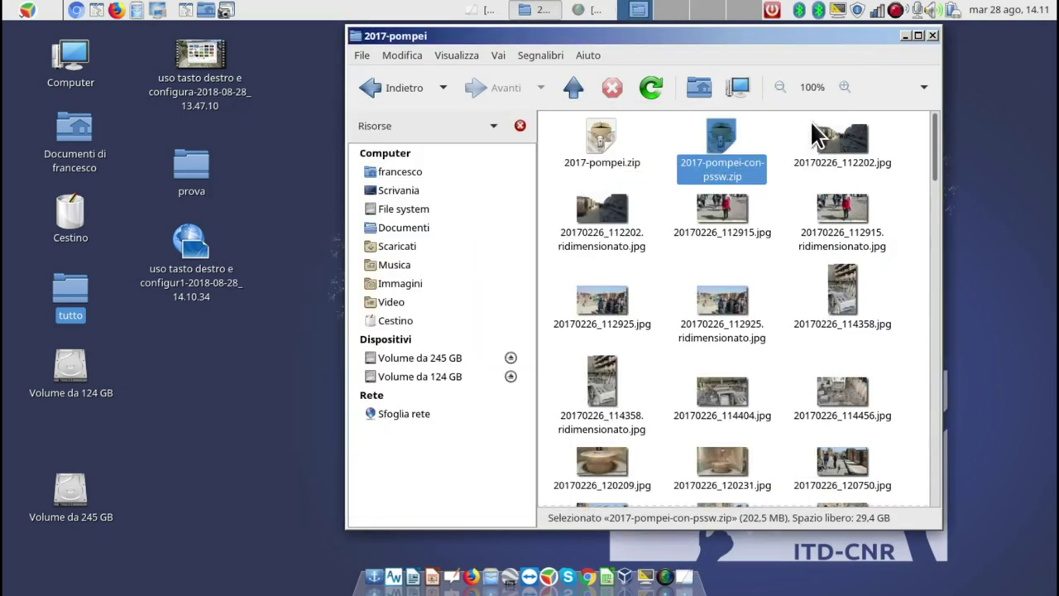
pyautogui.rightClick(724, 131)
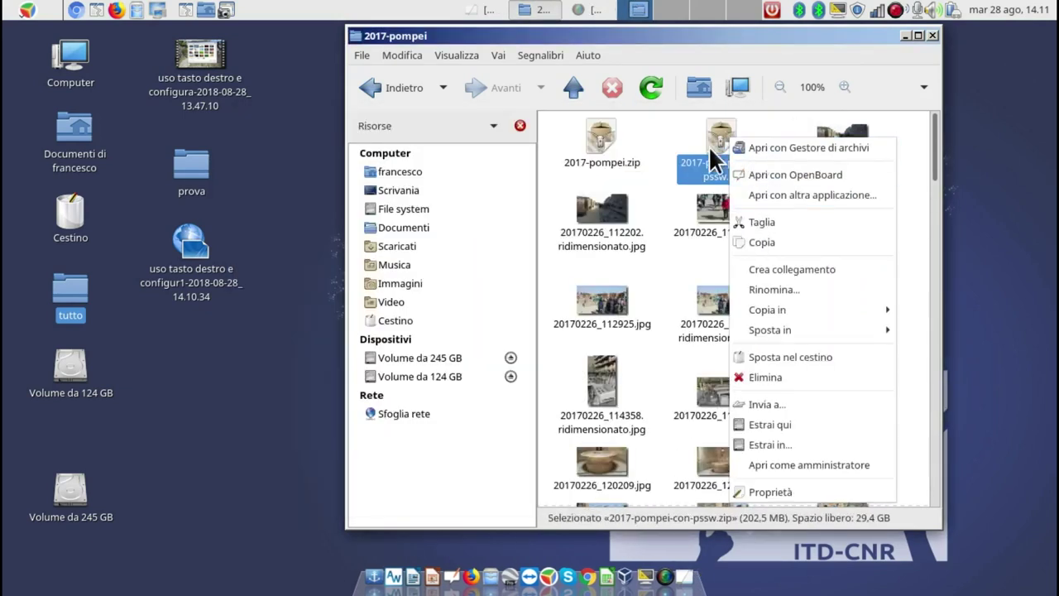
pyautogui.click(658, 129)
pyautogui.rightClick(596, 135)
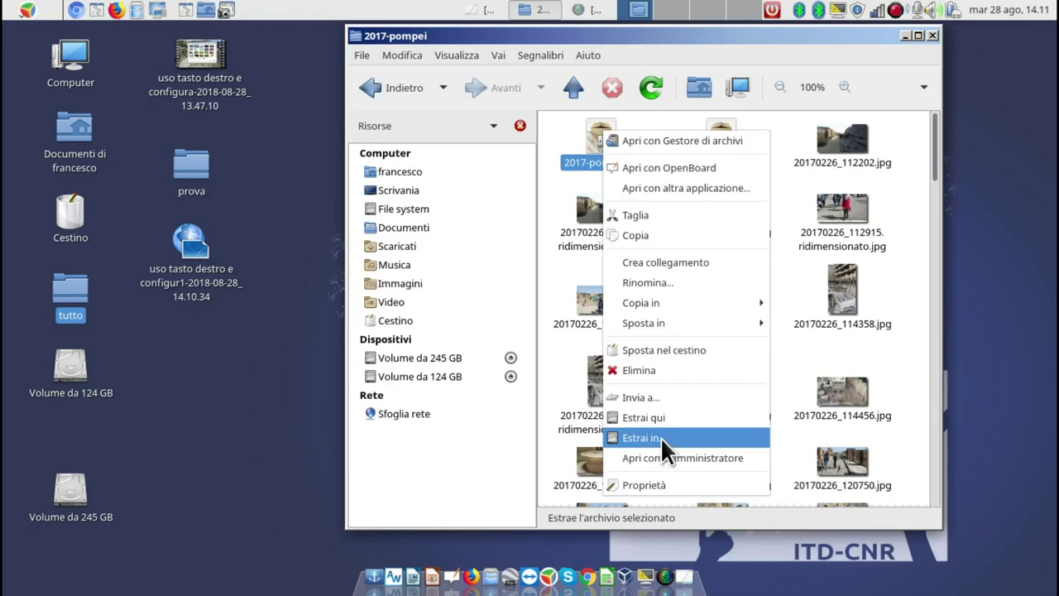
pyautogui.click(747, 125)
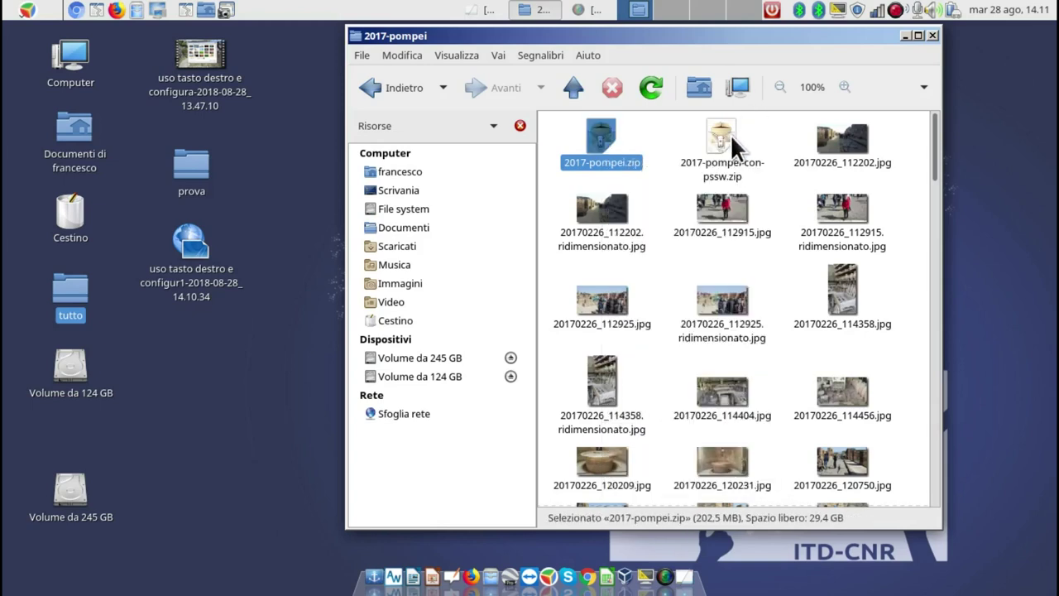
pyautogui.rightClick(730, 134)
pyautogui.click(777, 426)
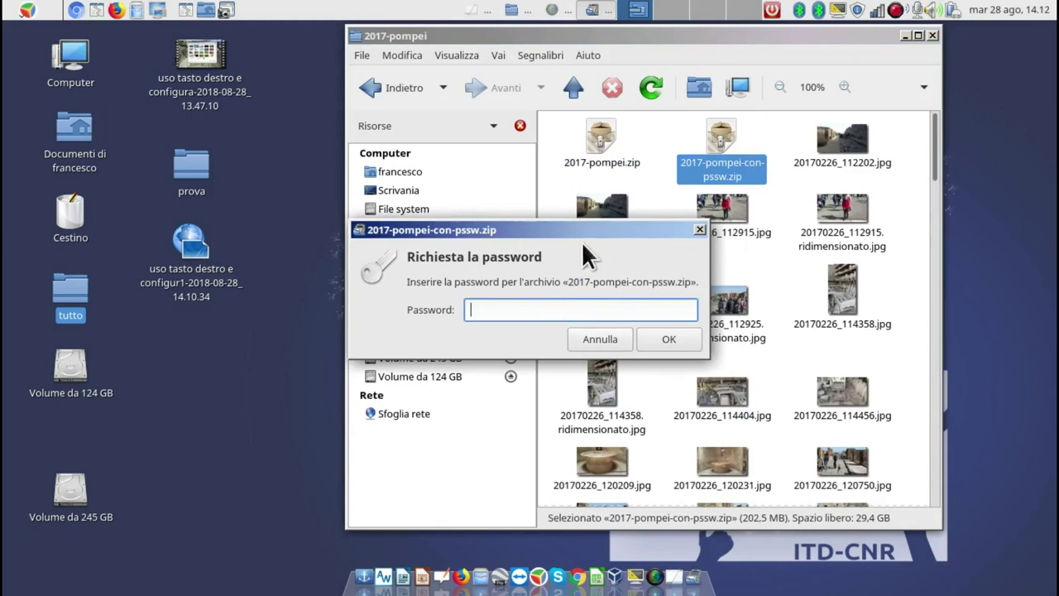
pyautogui.moveTo(581, 232); pyautogui.dragTo(473, 108)
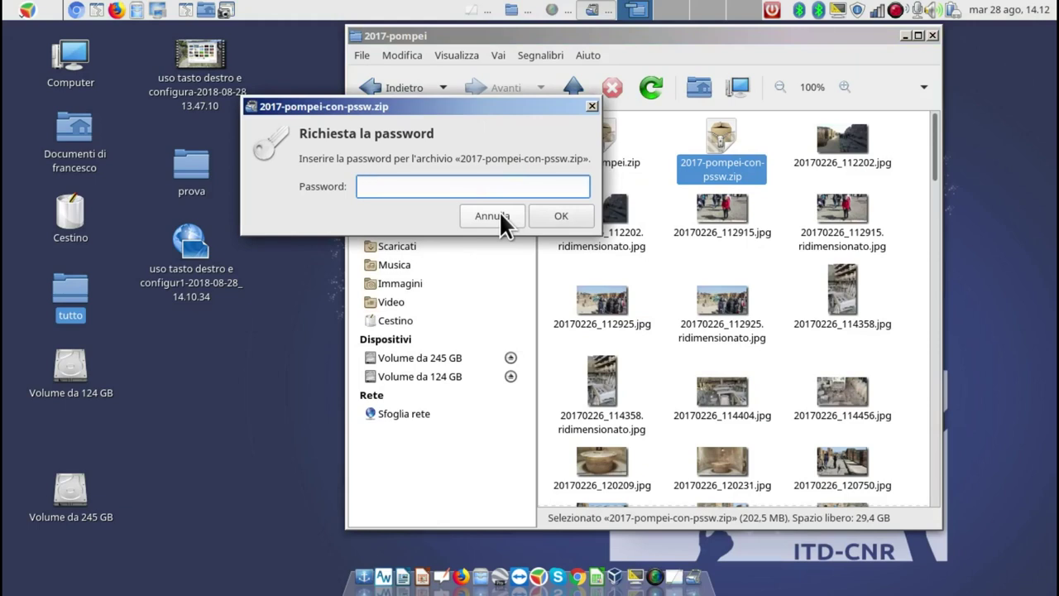
pyautogui.click(592, 106)
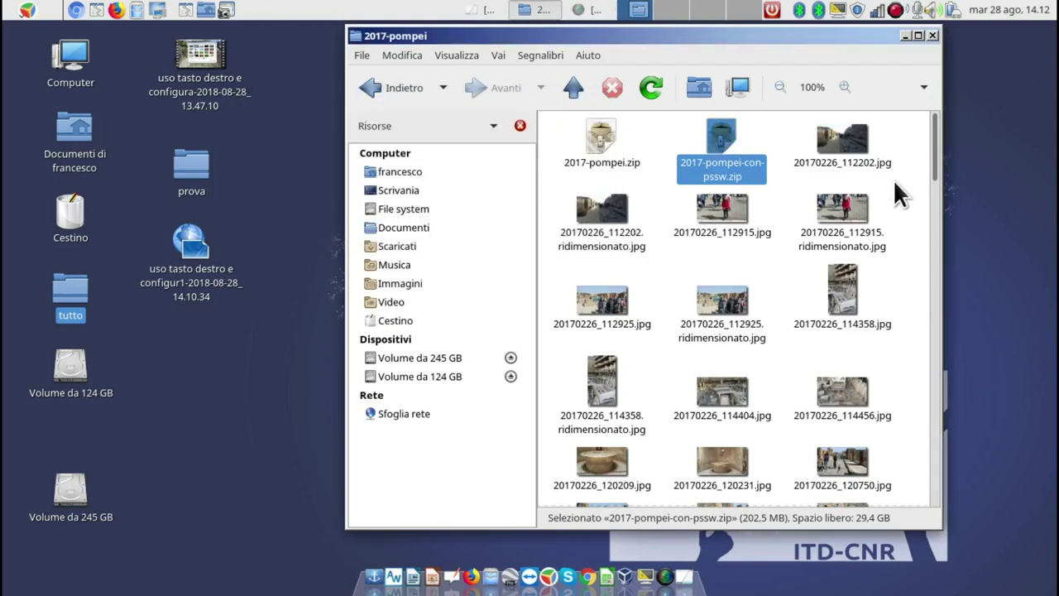
# Look at the actions available for a resized photo, then dismiss its menu.
pyautogui.rightClick(617, 226)
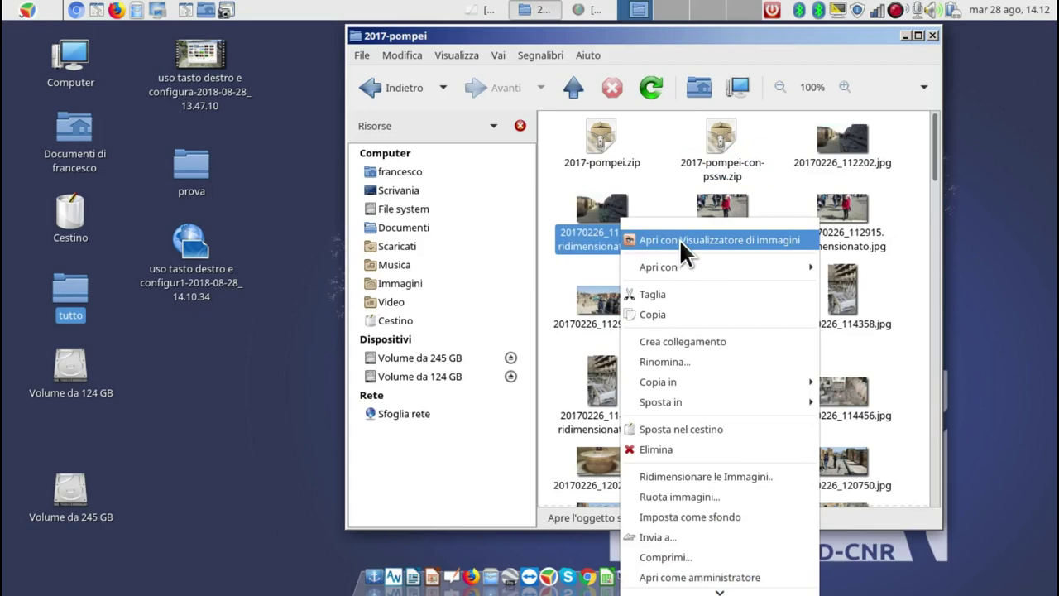
pyautogui.moveTo(684, 267)
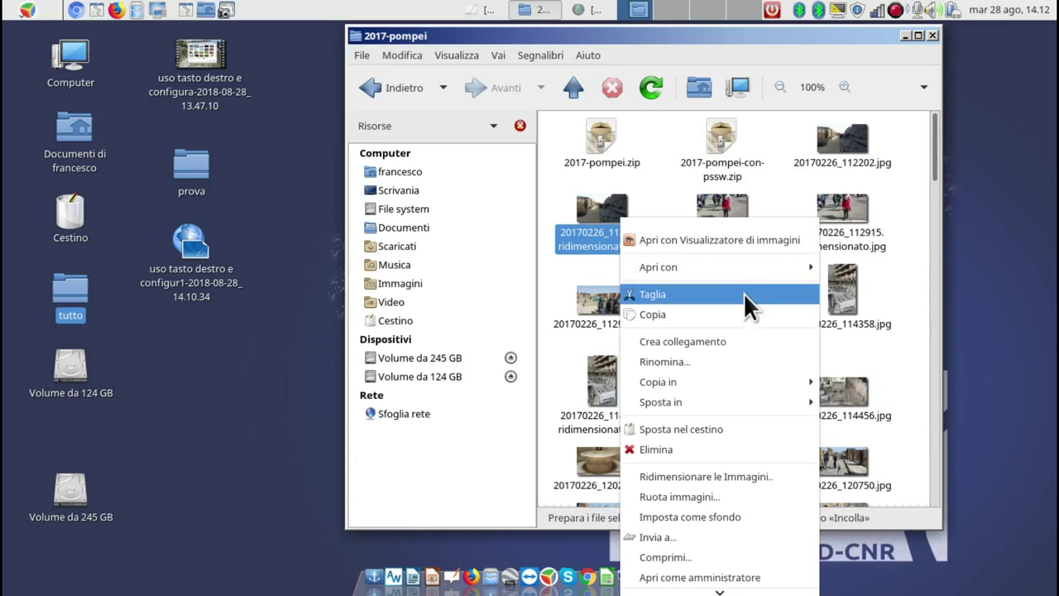
pyautogui.click(181, 373)
# Go up through foto-2017 to the tutto folder and scroll its listing.
pyautogui.click(575, 87)
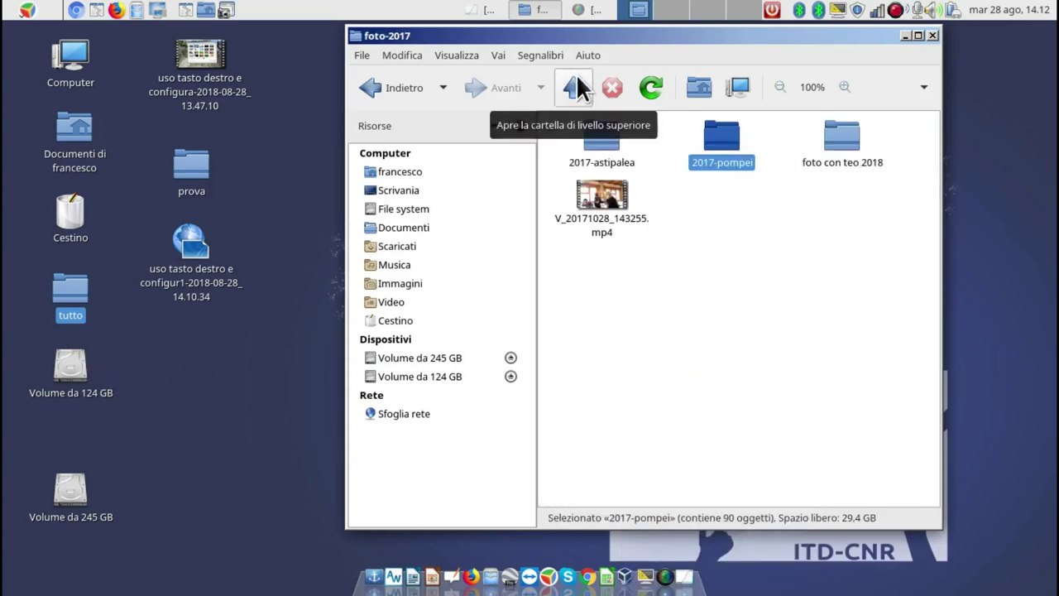
pyautogui.click(575, 87)
pyautogui.scroll(-3, 655, 263)
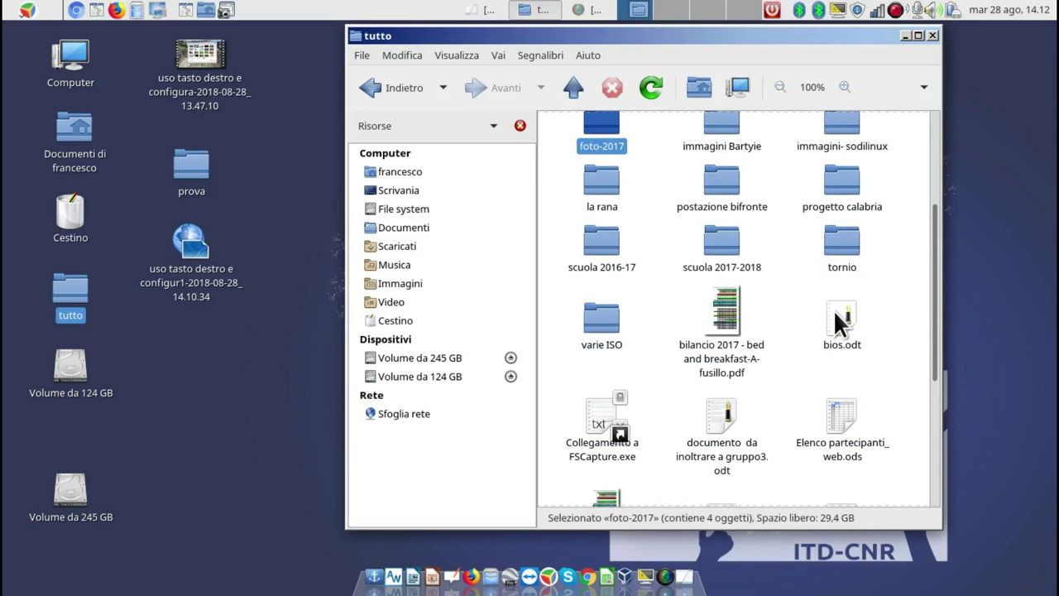
# Open the bilancio 2017 PDF's Apri con chooser through Apri con > Altra applicazione...
pyautogui.rightClick(713, 298)
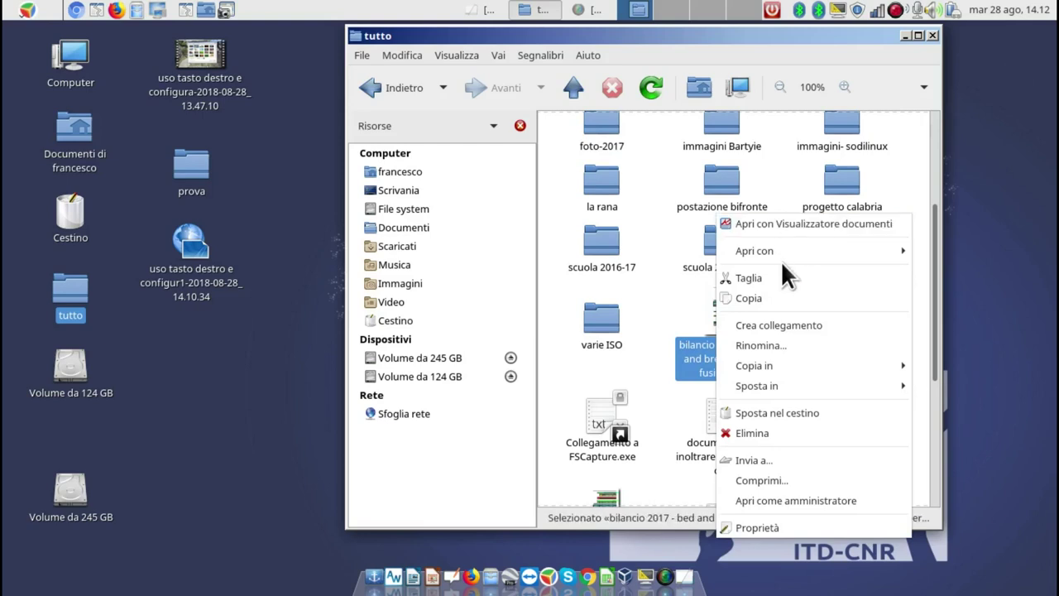
pyautogui.moveTo(751, 253)
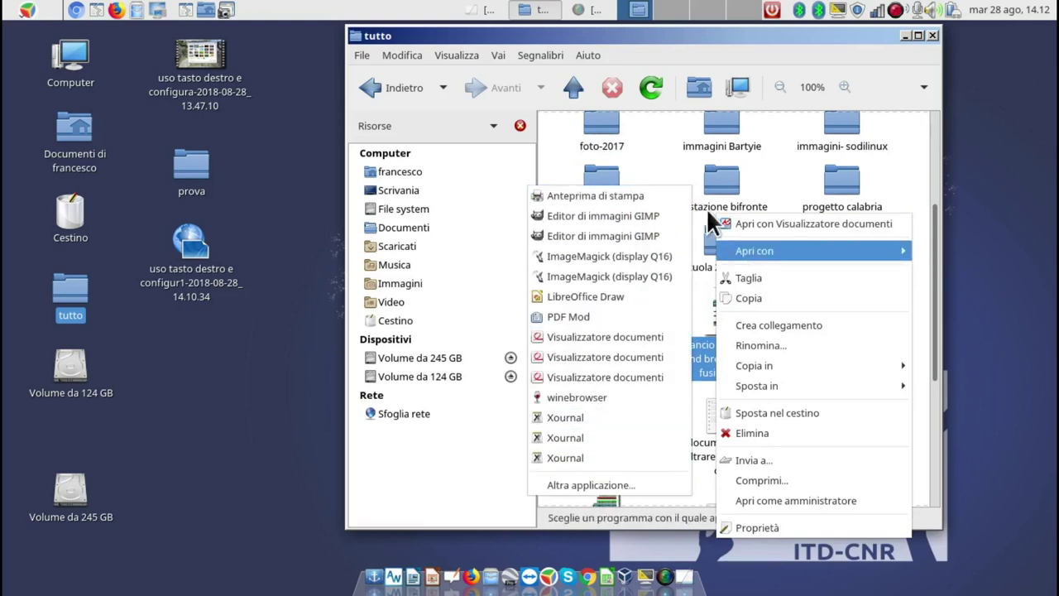
pyautogui.click(660, 303)
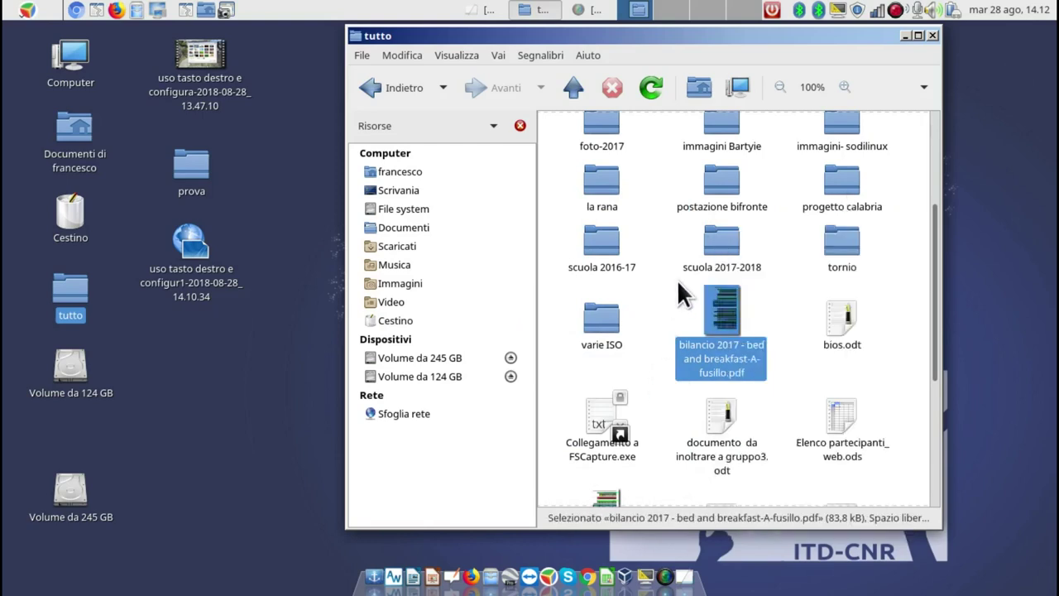
pyautogui.rightClick(716, 308)
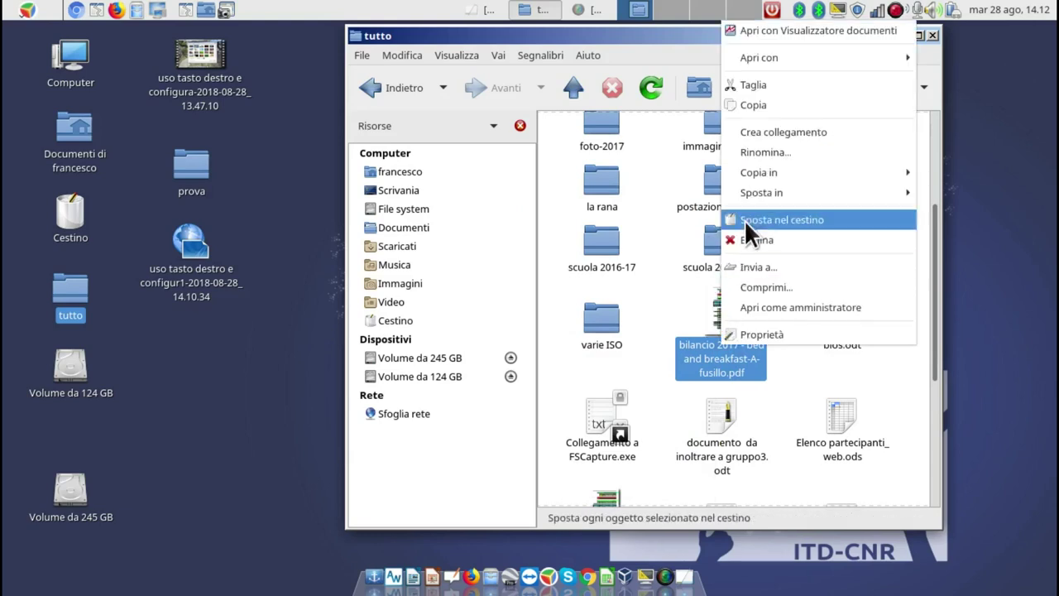
pyautogui.moveTo(759, 57)
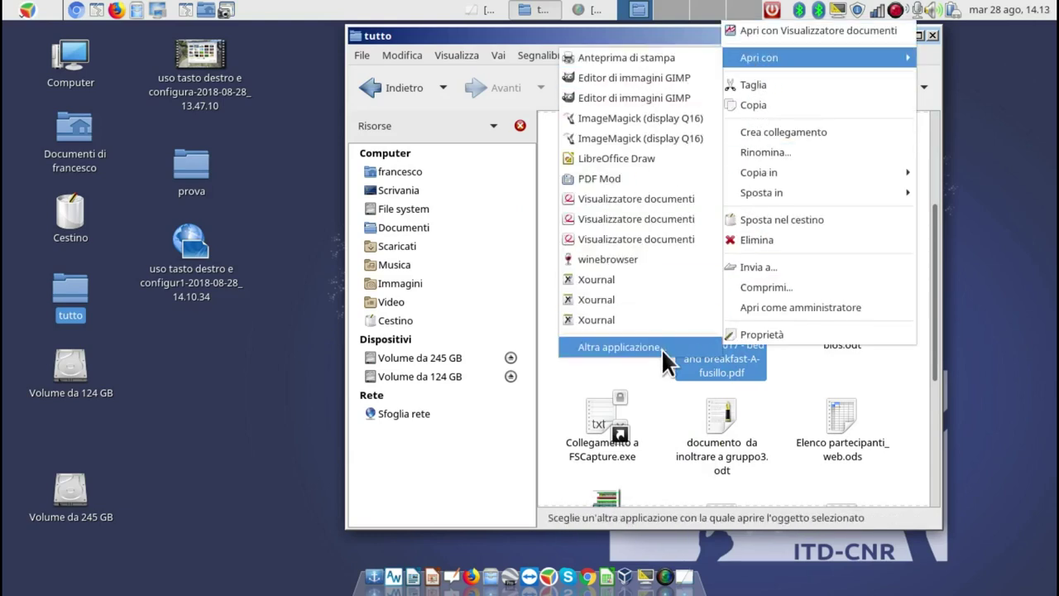
pyautogui.click(661, 348)
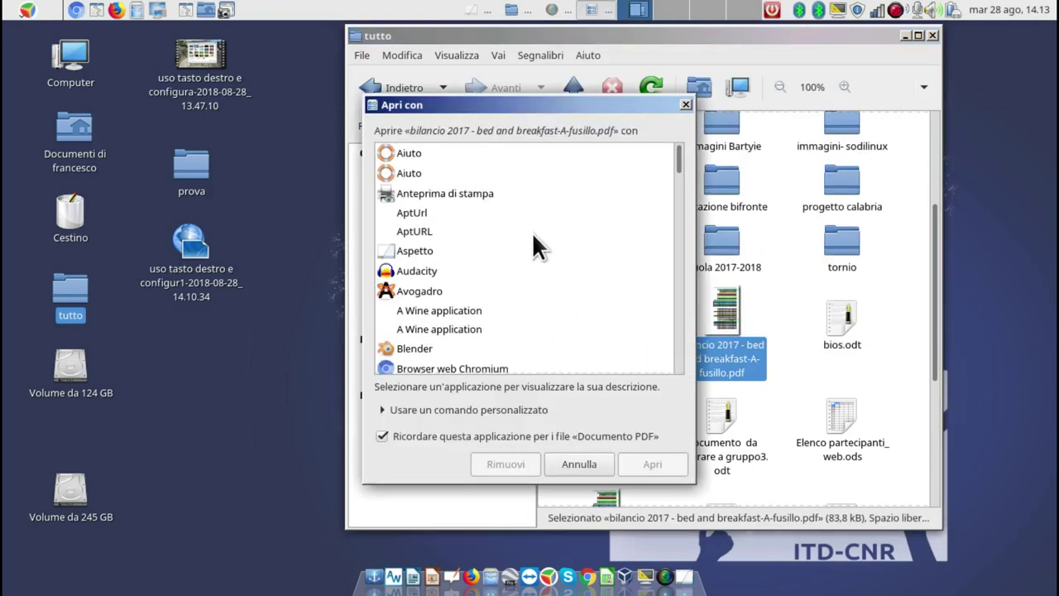
# Select Visualizzatore documenti in the Apri con list, then cancel without opening the PDF.
pyautogui.scroll(-3, 565, 190)
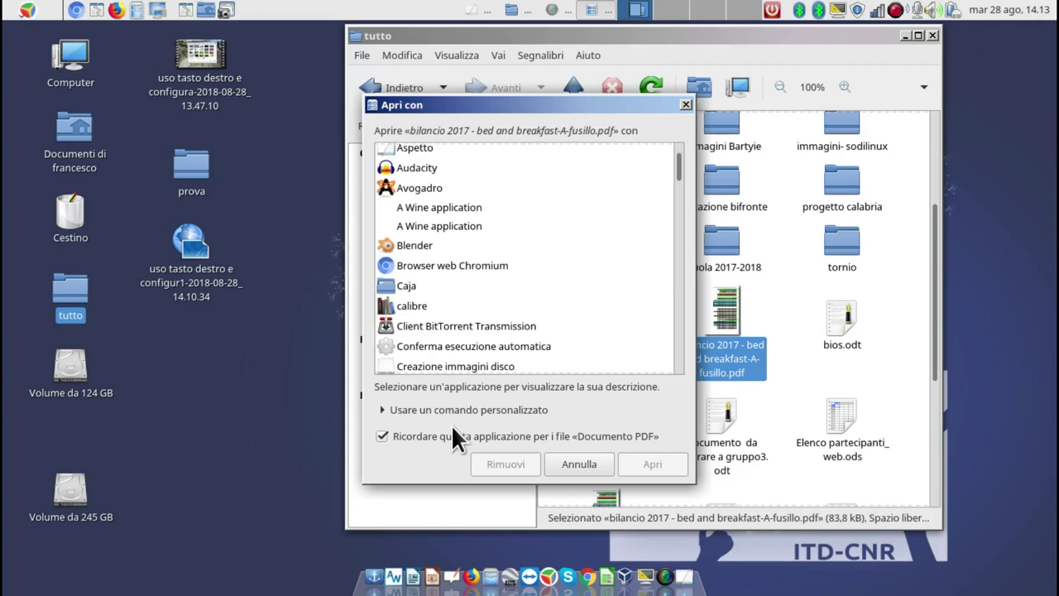
pyautogui.moveTo(673, 157); pyautogui.dragTo(693, 335)
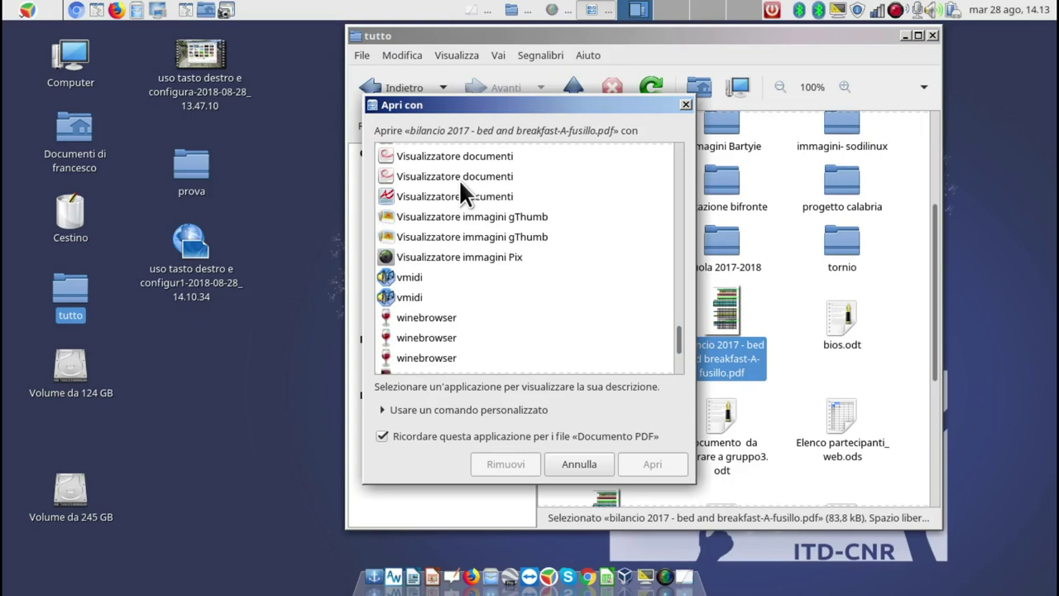
pyautogui.click(459, 178)
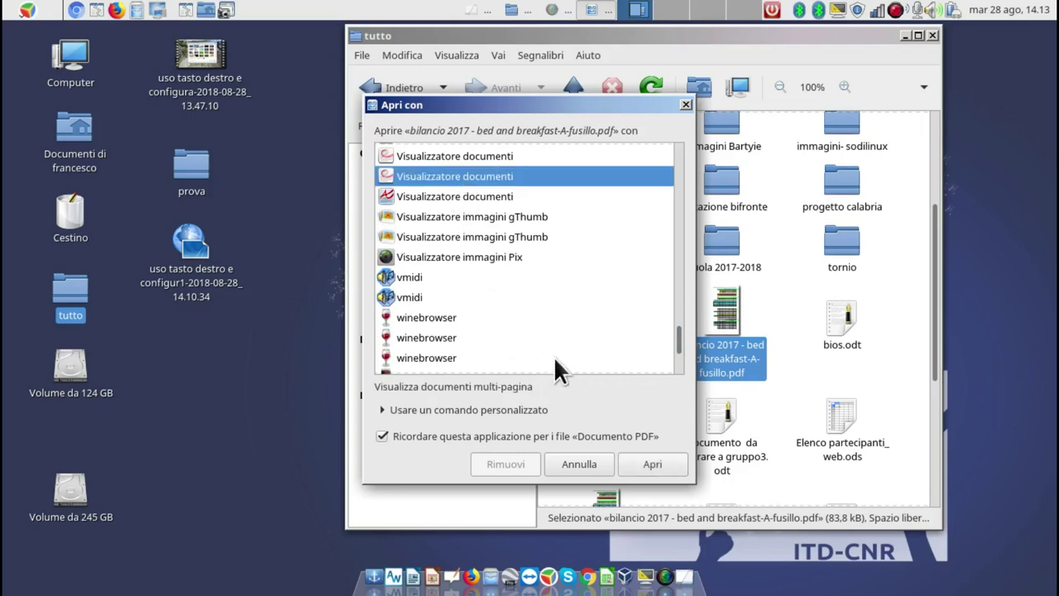
pyautogui.click(685, 101)
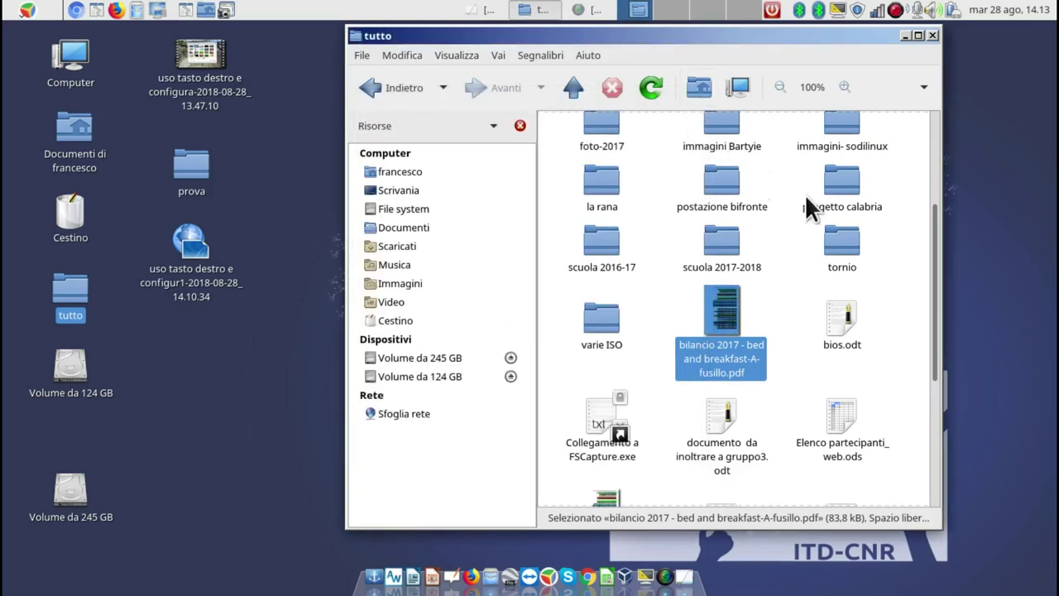
# Close the tutto folder window to return to the MATE desktop.
pyautogui.click(929, 33)
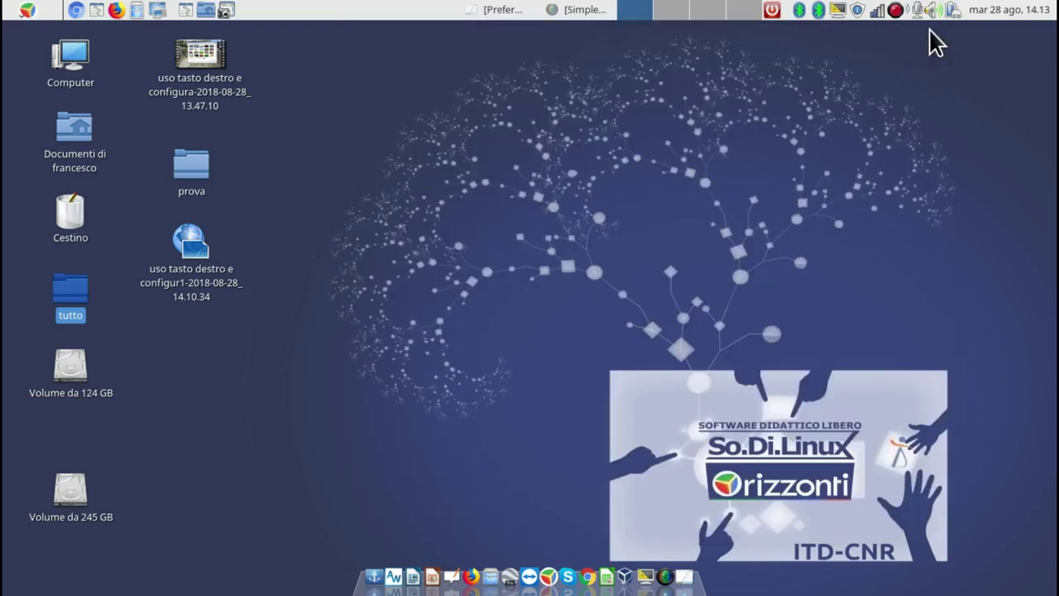
pyautogui.rightClick(426, 116)
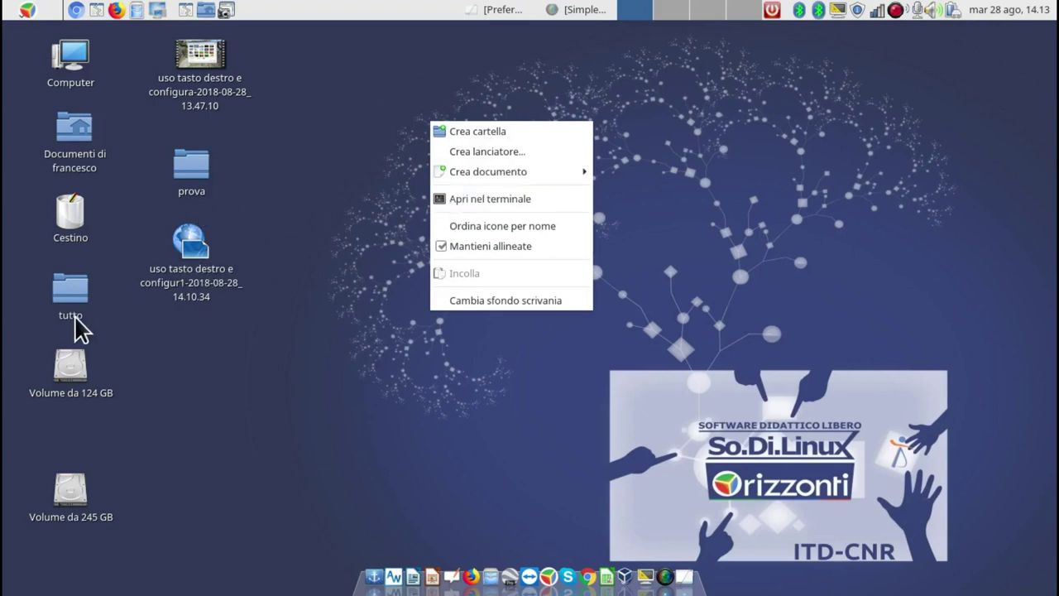
pyautogui.click(328, 336)
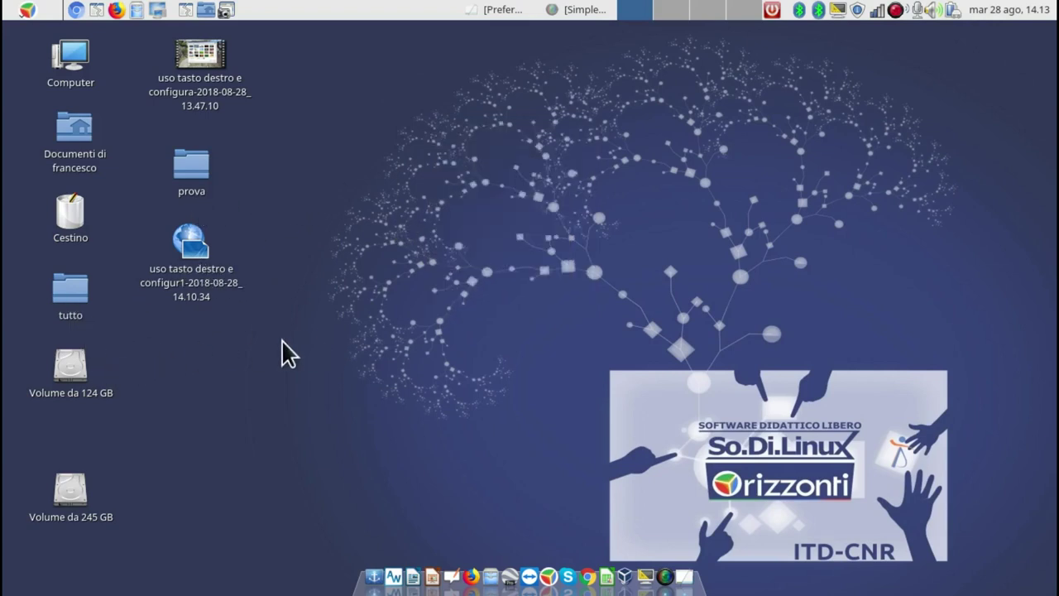
# Bring the tutto folder back up from its desktop icon.
pyautogui.rightClick(259, 355)
pyautogui.click(182, 365)
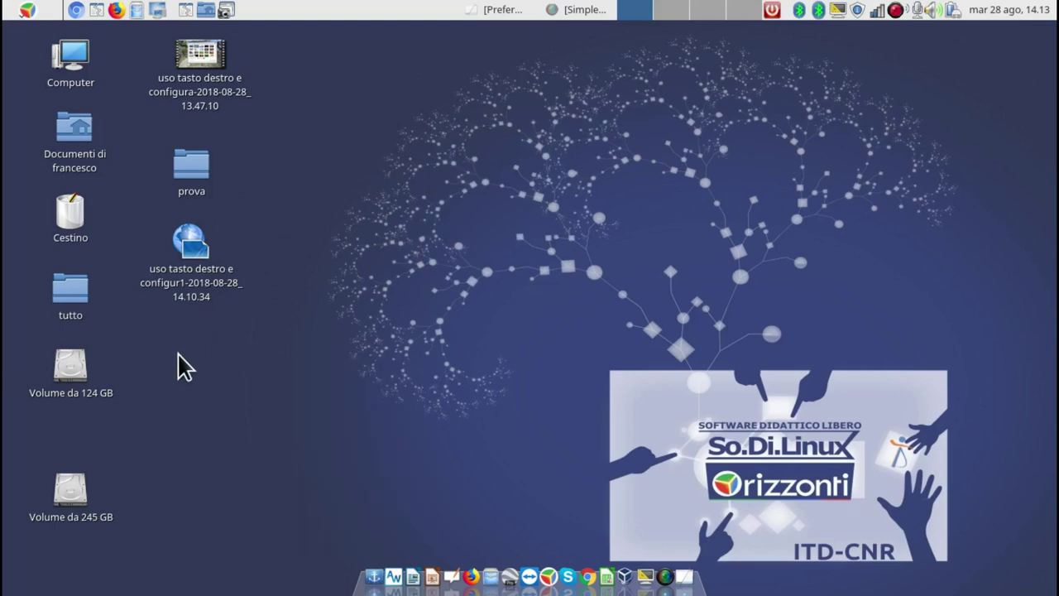
pyautogui.click(80, 282)
pyautogui.doubleClick(81, 282)
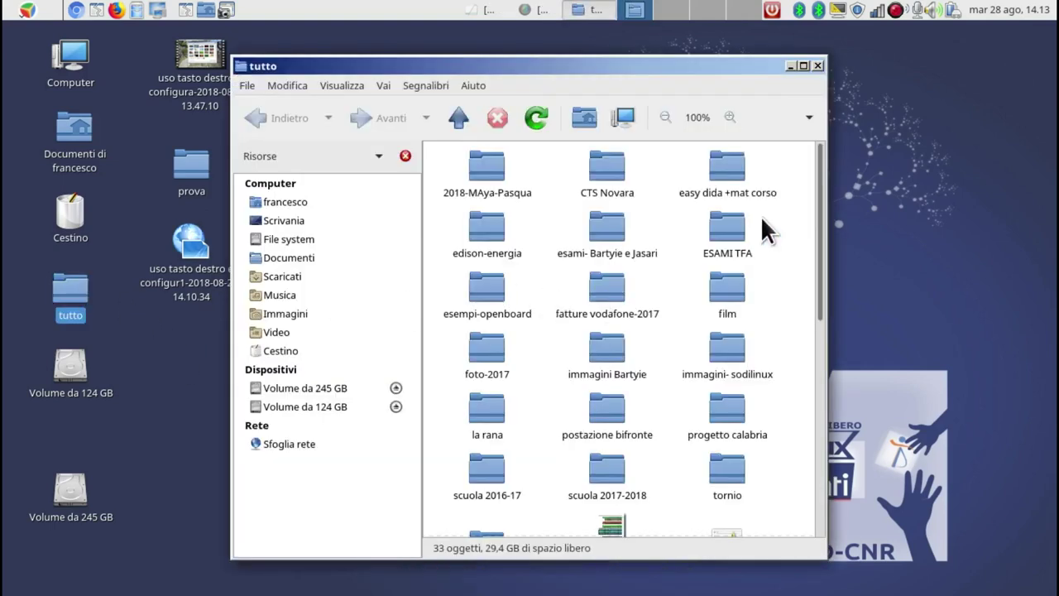
pyautogui.moveTo(717, 64); pyautogui.dragTo(818, 31)
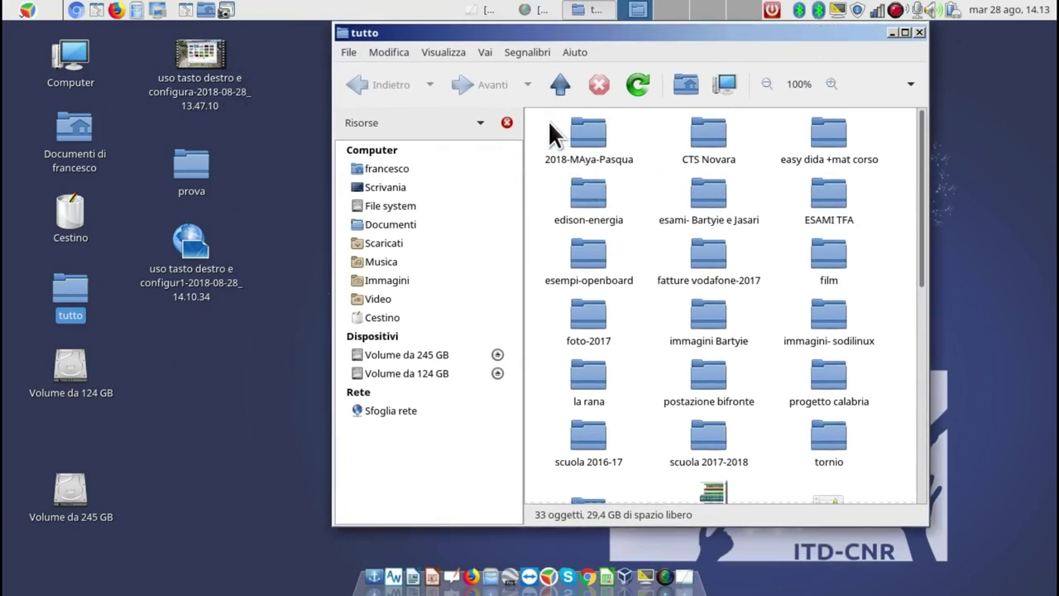
pyautogui.moveTo(546, 137); pyautogui.dragTo(857, 420)
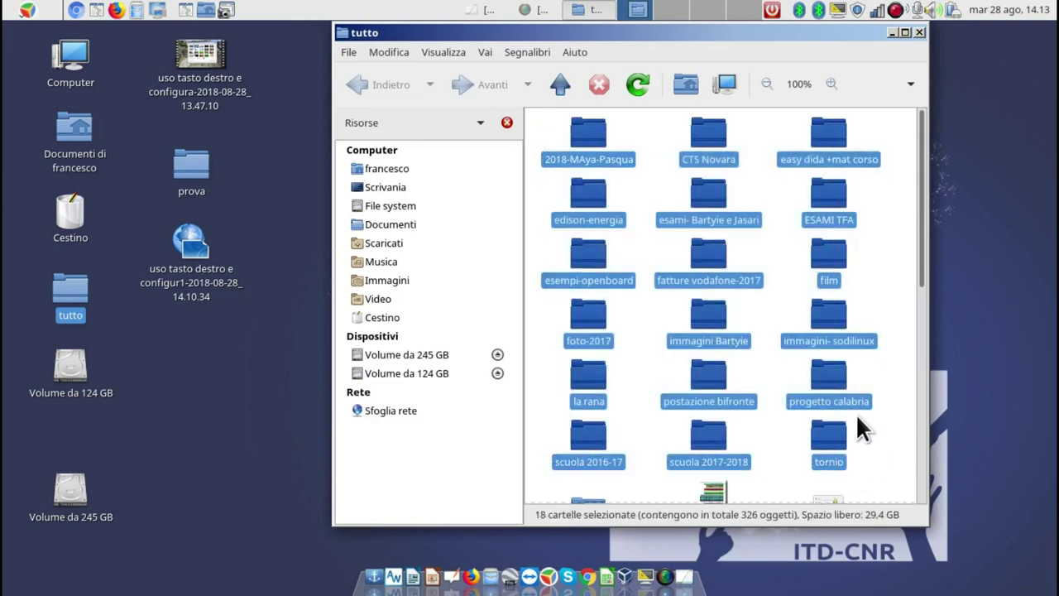
pyautogui.rightClick(826, 193)
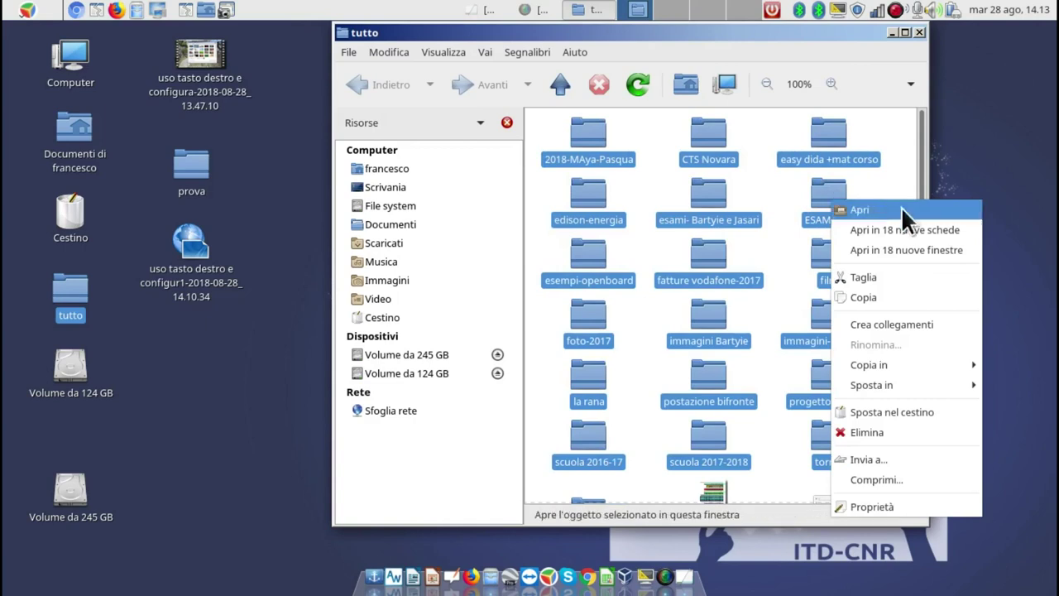
pyautogui.click(1038, 180)
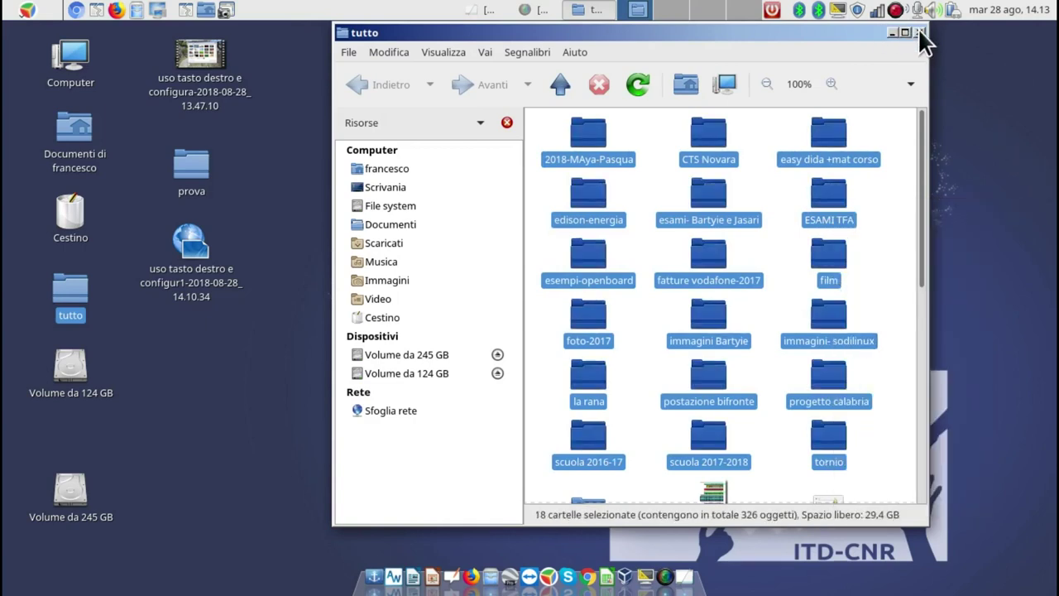
pyautogui.click(919, 32)
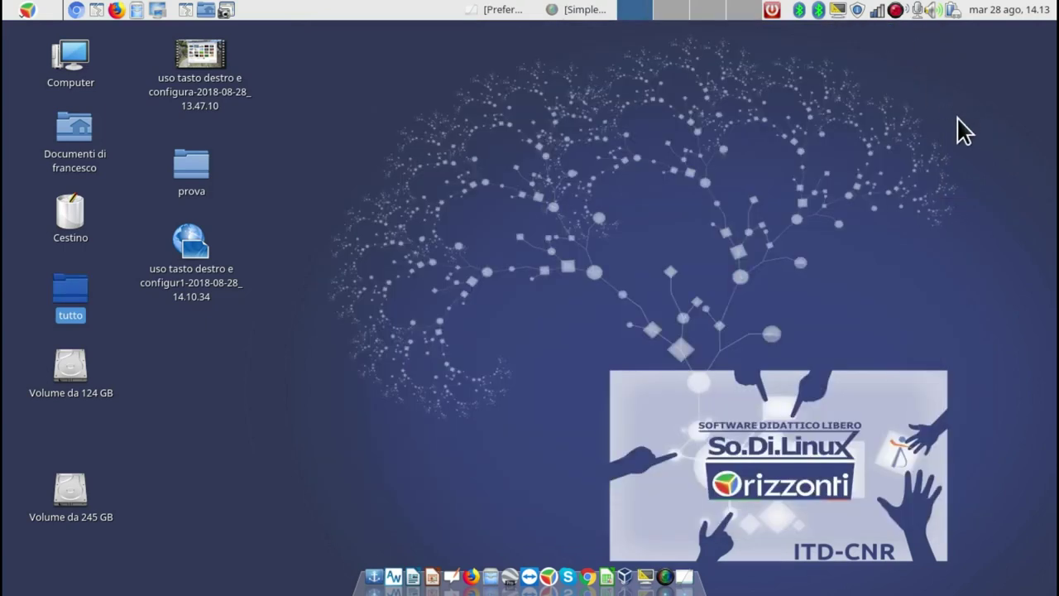